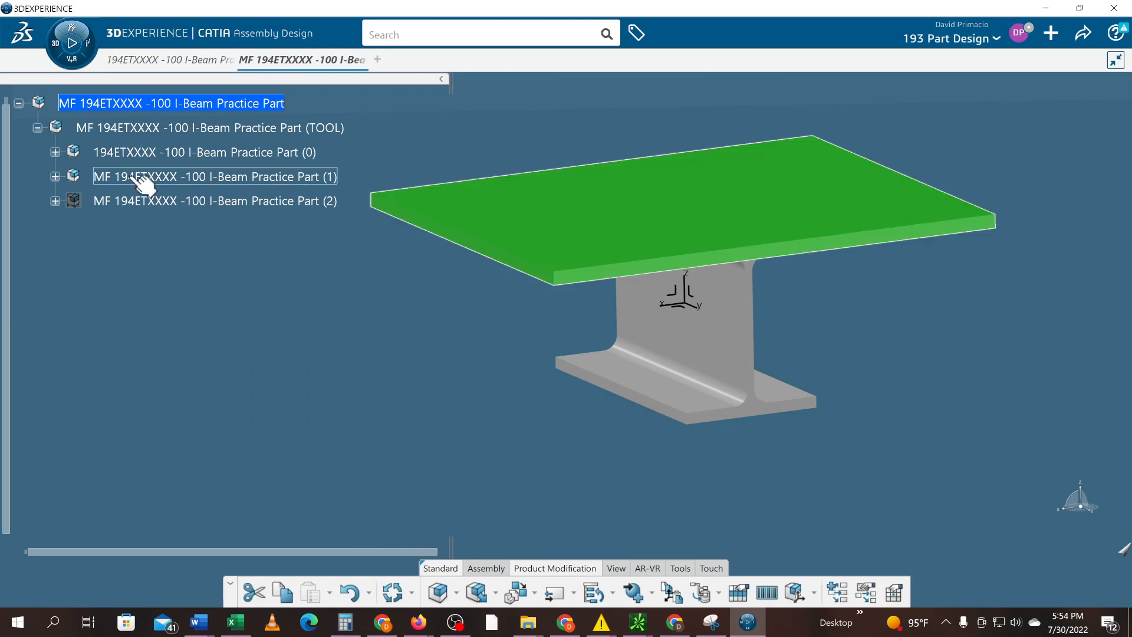
- Insert a new product under the MF 194ETXXXX -100 I-Beam Practice Part (TOOL) node
{"action": "left_click", "coordinate": [148, 128]}
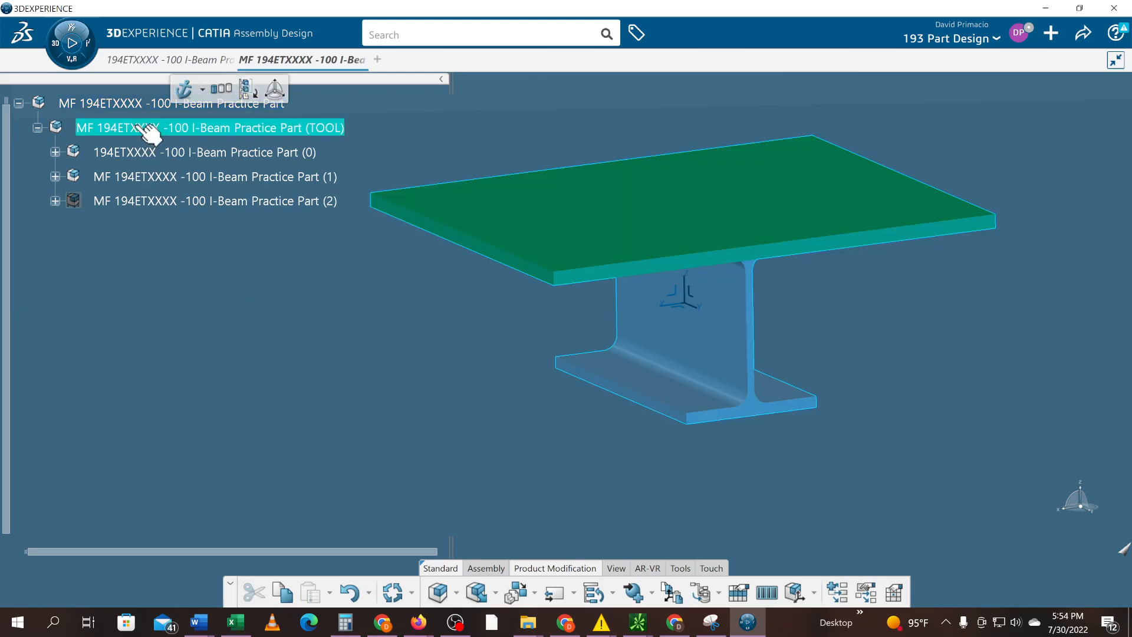
{"action": "right_click", "coordinate": [136, 128]}
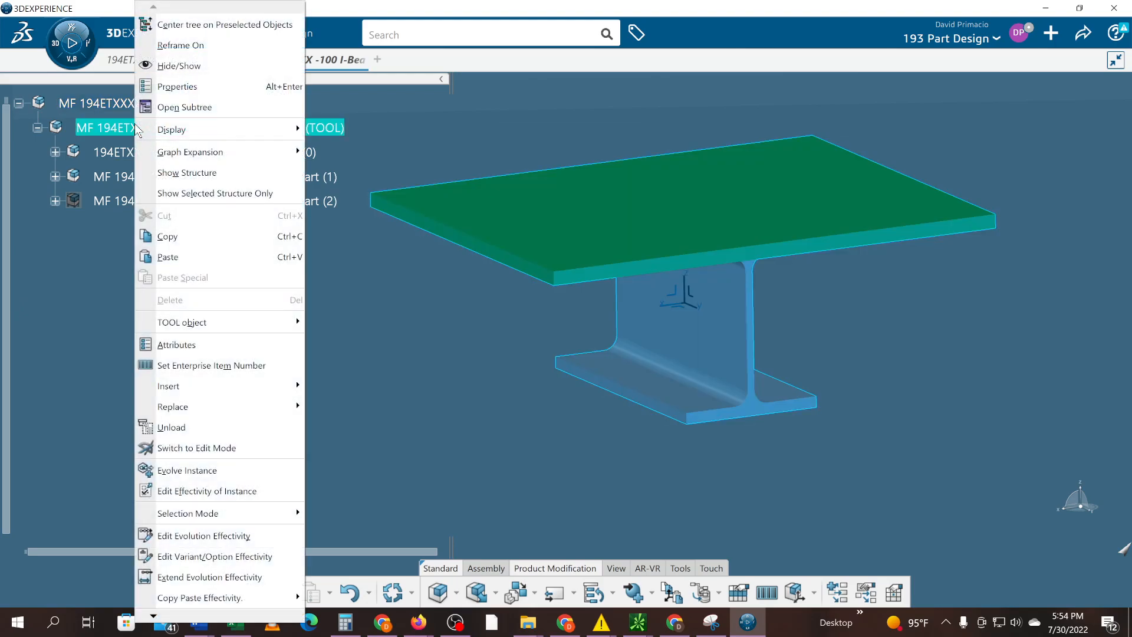
{"action": "mouse_move", "coordinate": [265, 386]}
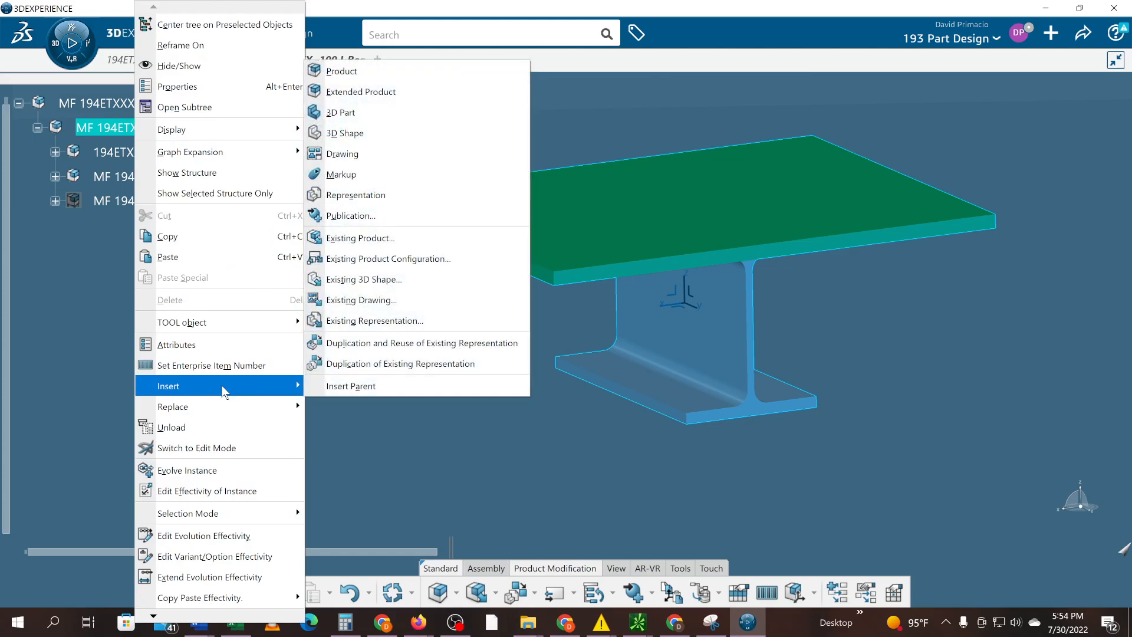
{"action": "left_click", "coordinate": [419, 76]}
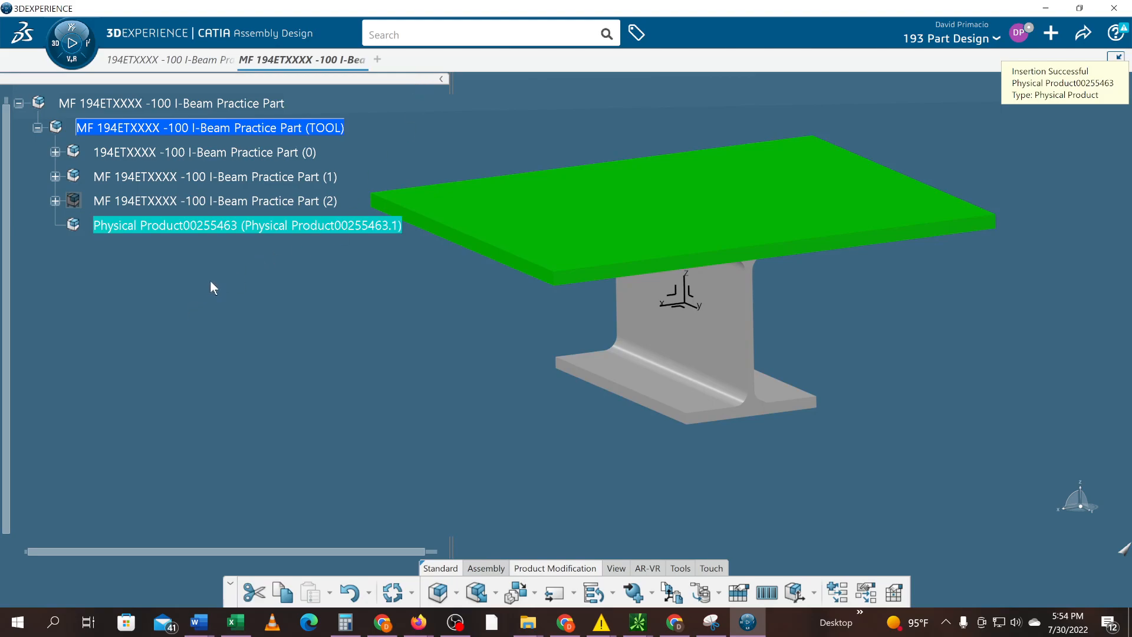
- Open the properties of the newly inserted product and set its instance title to 2.2
{"action": "right_click", "coordinate": [179, 224]}
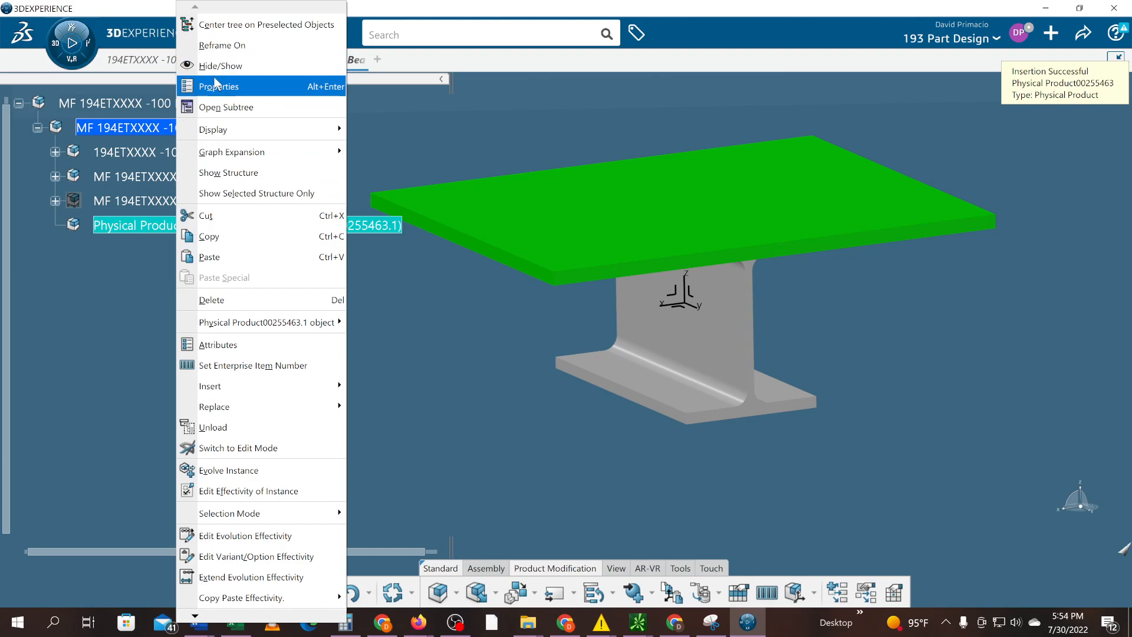
{"action": "left_click", "coordinate": [215, 86]}
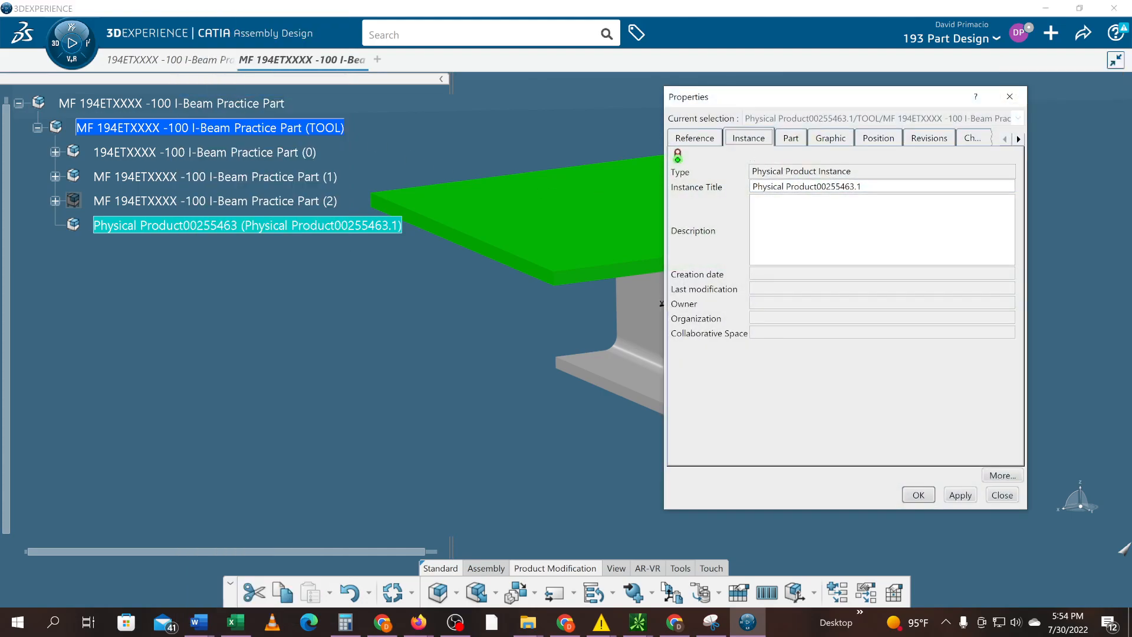
{"action": "left_click_drag", "start_coordinate": [878, 187], "coordinate": [654, 196]}
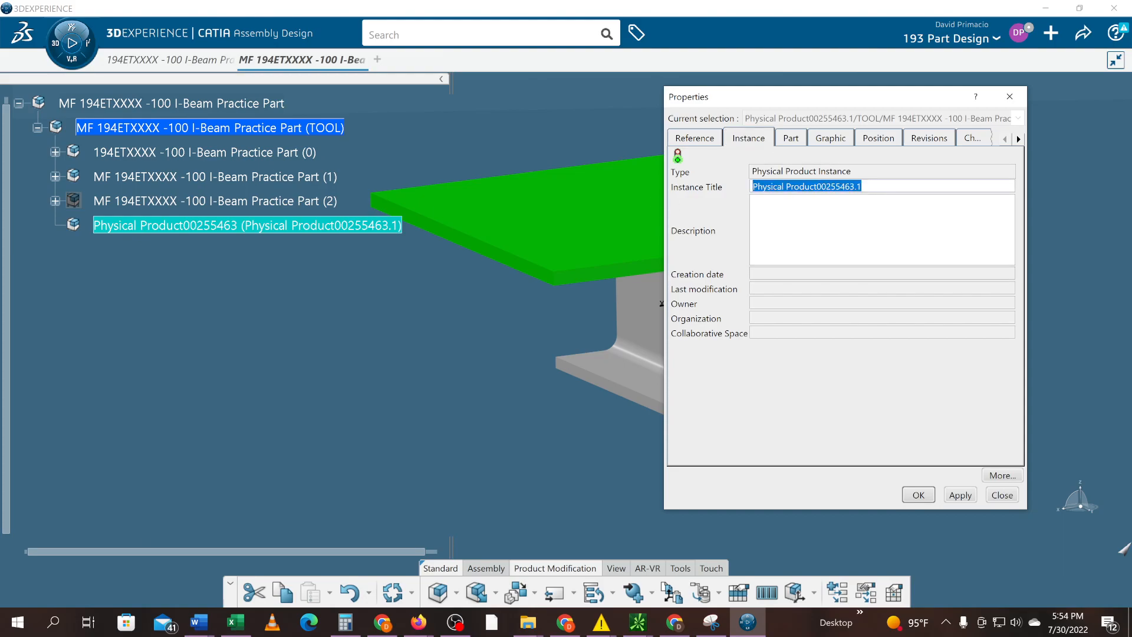
{"action": "type", "text": "2.2"}
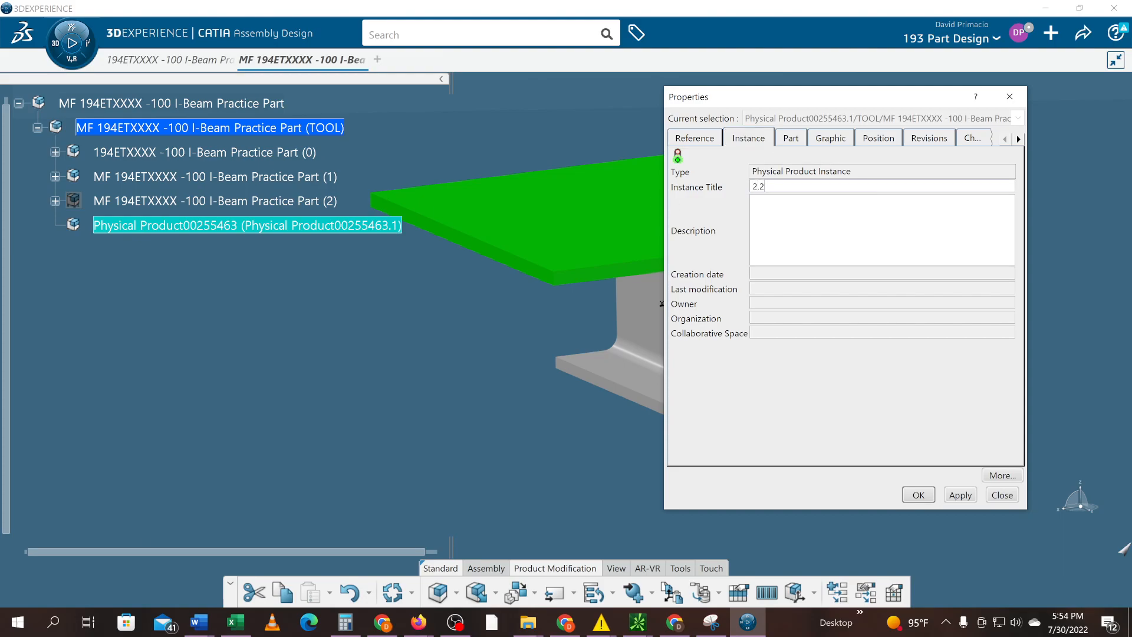
- Set the new product's reference title to MF 194ETXXXX -100 I-Beam Practice Part and apply the properties
{"action": "left_click", "coordinate": [699, 137]}
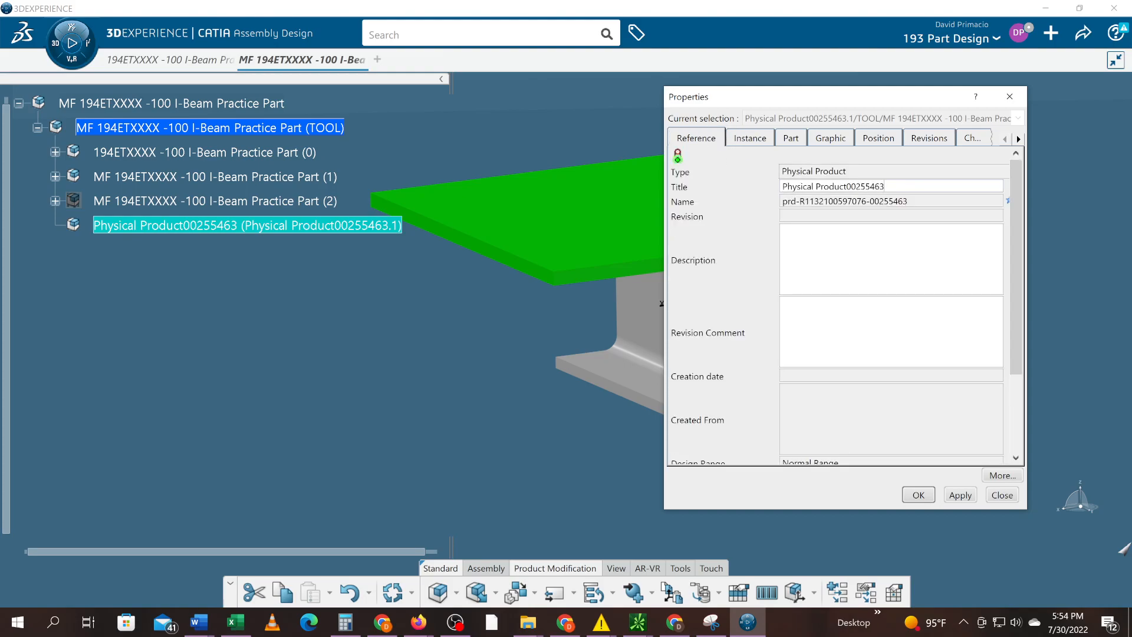
{"action": "key", "text": "BackSpace"}
{"action": "key", "text": "BackSpace"}
{"action": "key", "text": "BackSpace"}
{"action": "key", "text": "BackSpace"}
{"action": "key", "text": "BackSpace"}
{"action": "key", "text": "BackSpace"}
{"action": "key", "text": "BackSpace"}
{"action": "key", "text": "BackSpace"}
{"action": "key", "text": "BackSpace"}
{"action": "key", "text": "BackSpace"}
{"action": "key", "text": "BackSpace"}
{"action": "key", "text": "BackSpace"}
{"action": "key", "text": "BackSpace"}
{"action": "key", "text": "BackSpace"}
{"action": "key", "text": "BackSpace"}
{"action": "key", "text": "BackSpace"}
{"action": "key", "text": "BackSpace"}
{"action": "key", "text": "BackSpace"}
{"action": "key", "text": "BackSpace"}
{"action": "key", "text": "BackSpace"}
{"action": "type", "text": "Periphery Top Plate"}
{"action": "key", "text": "Down"}
{"action": "key", "text": "Down"}
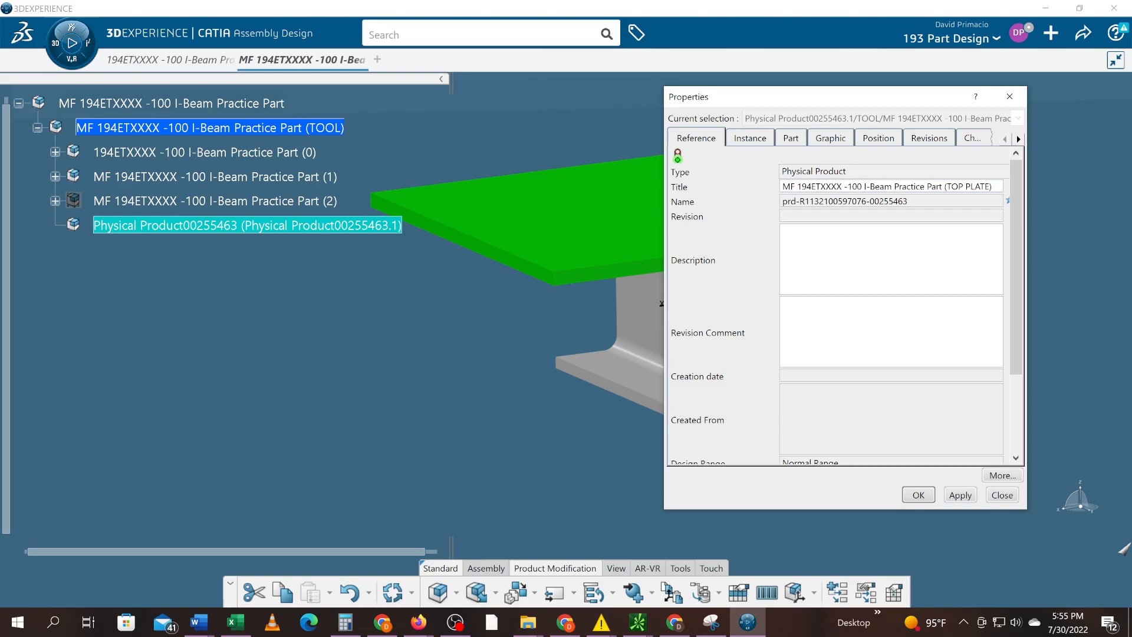
{"action": "left_click_drag", "start_coordinate": [945, 187], "coordinate": [1126, 187]}
{"action": "key", "text": "BackSpace"}
{"action": "key", "text": "BackSpace"}
{"action": "key", "text": "Return"}
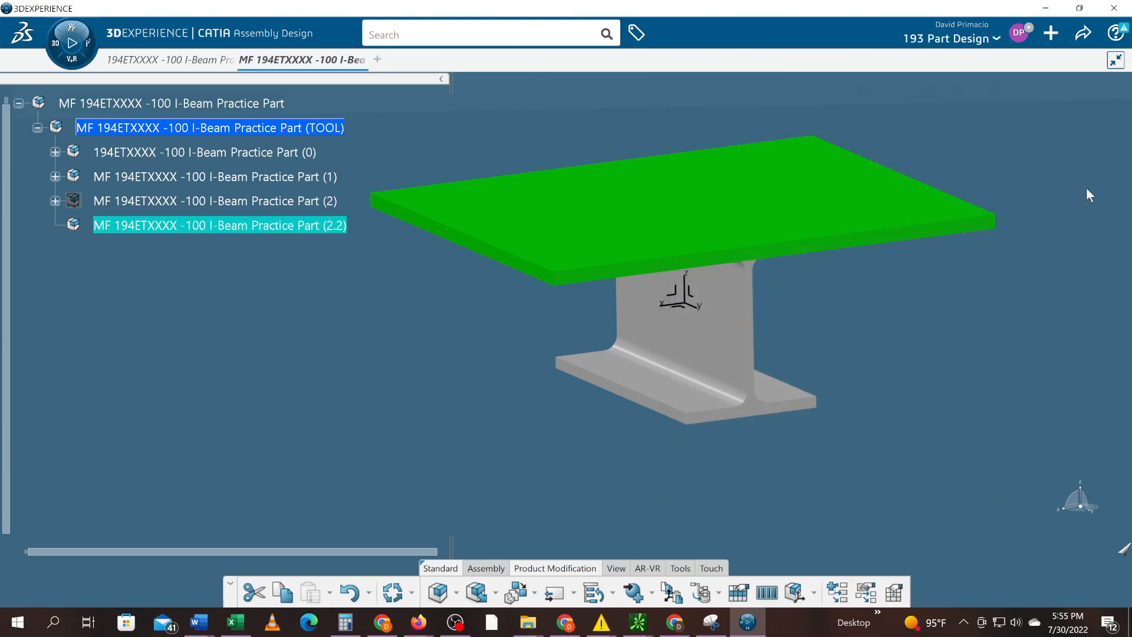
- Expand the practice part product (2) down to the 3D shape of its BOTTOM PLATE part
{"action": "left_click", "coordinate": [150, 272]}
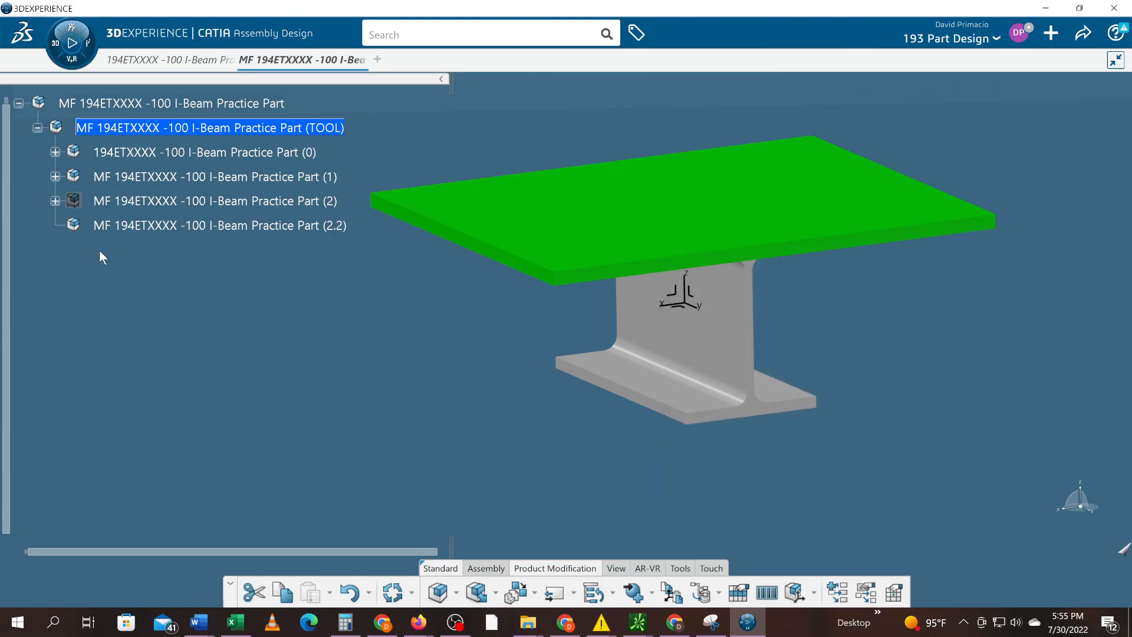
{"action": "left_click", "coordinate": [55, 201]}
{"action": "left_click", "coordinate": [90, 172]}
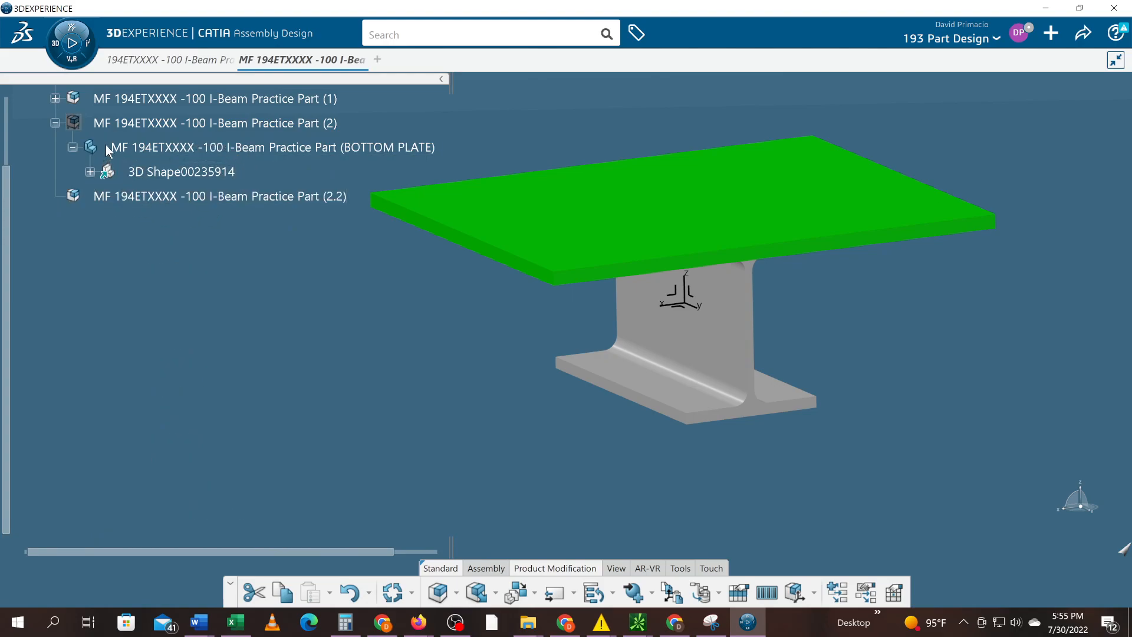
- Insert a new 3D Part under the practice part product (2.2) and expand it to show its 3D shape
{"action": "right_click", "coordinate": [172, 197]}
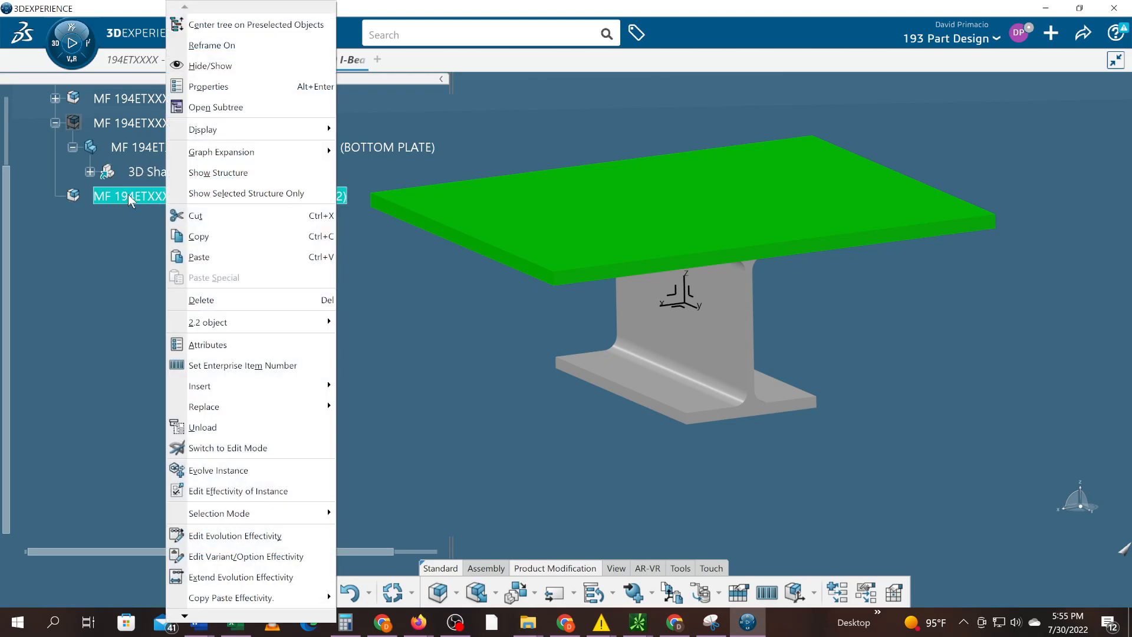
{"action": "left_click", "coordinate": [140, 200]}
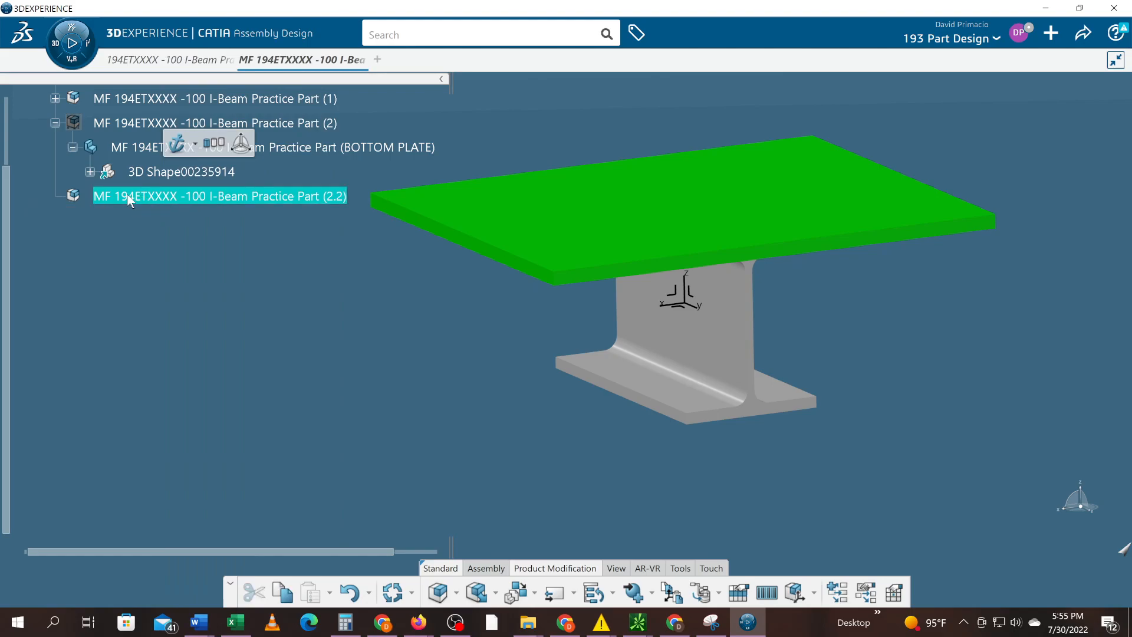
{"action": "right_click", "coordinate": [129, 198]}
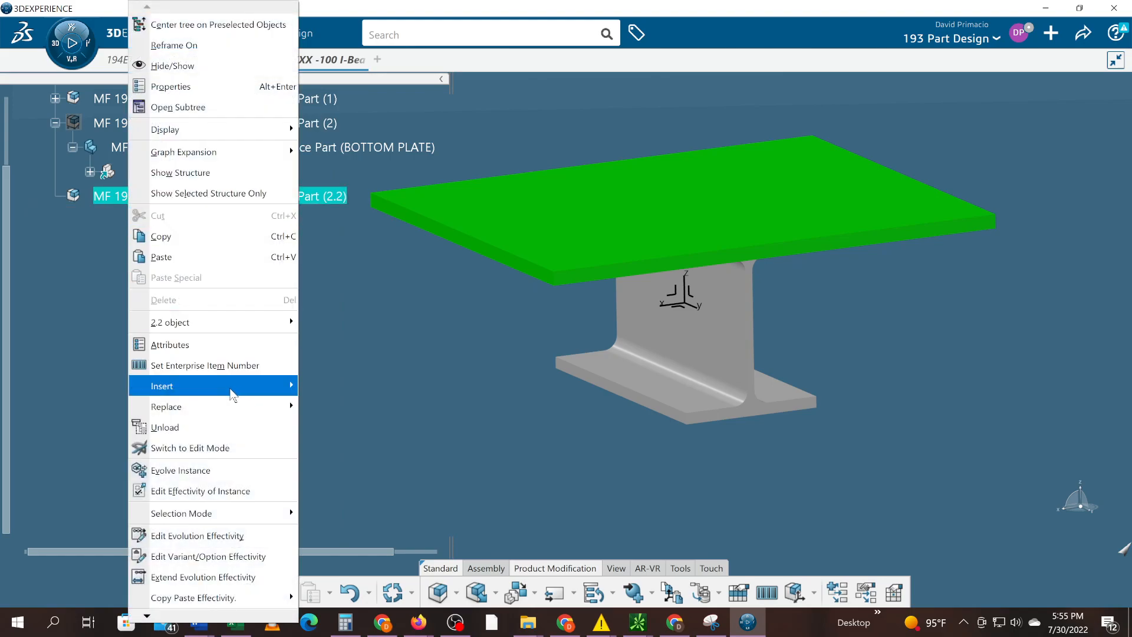
{"action": "mouse_move", "coordinate": [286, 386]}
{"action": "left_click", "coordinate": [413, 112]}
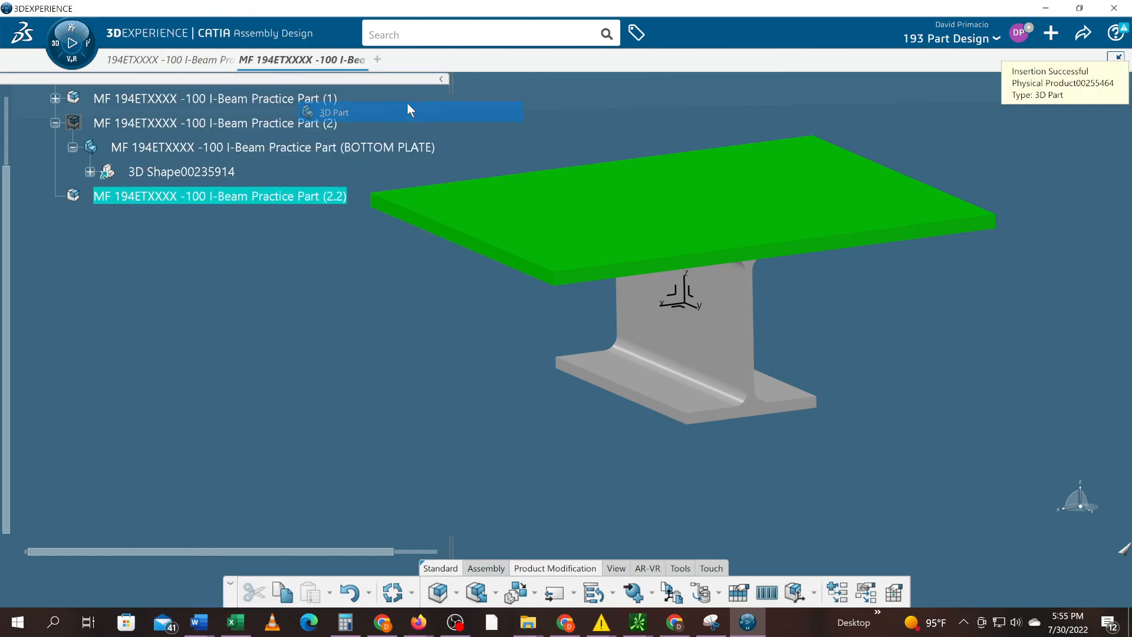
{"action": "left_click", "coordinate": [55, 197]}
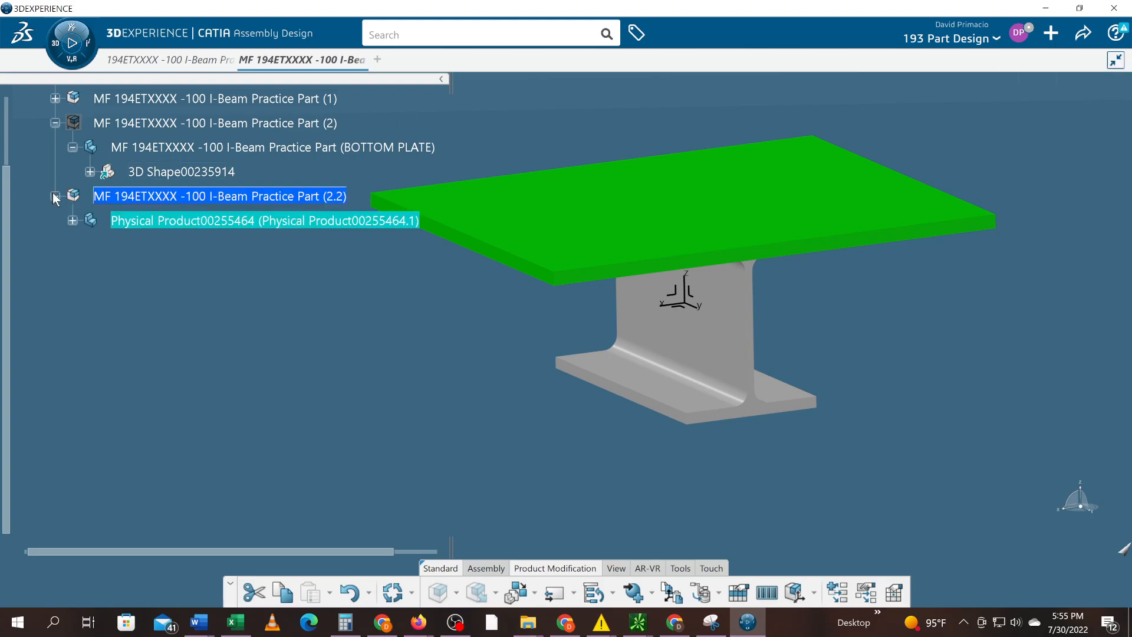
{"action": "left_click", "coordinate": [72, 220]}
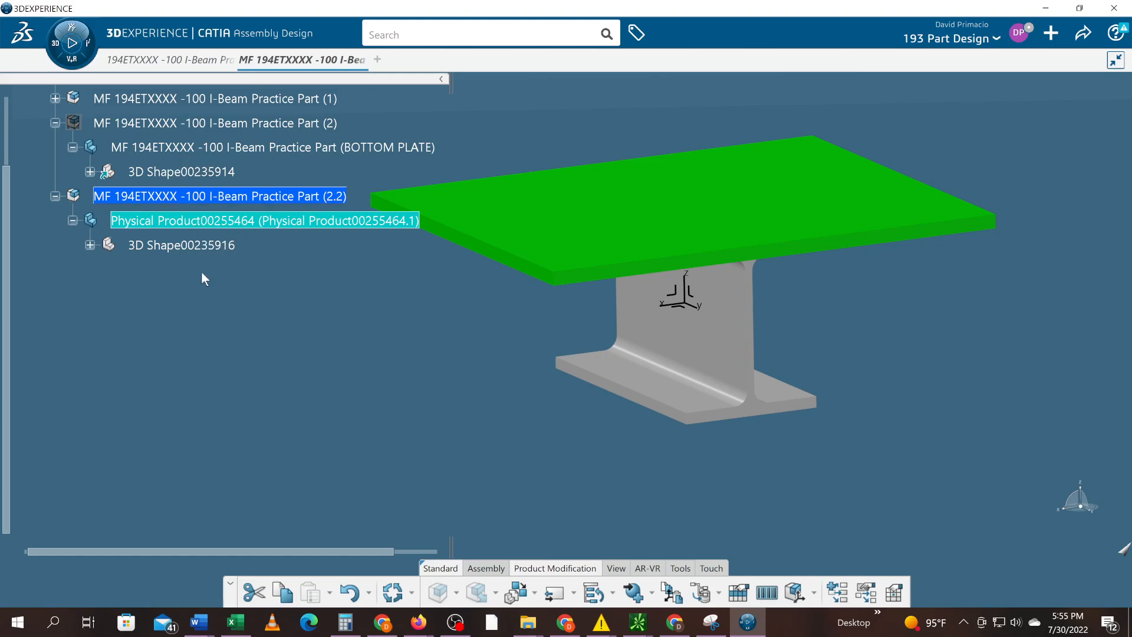
{"action": "left_click", "coordinate": [208, 250]}
{"action": "right_click", "coordinate": [205, 251]}
{"action": "left_click", "coordinate": [239, 321]}
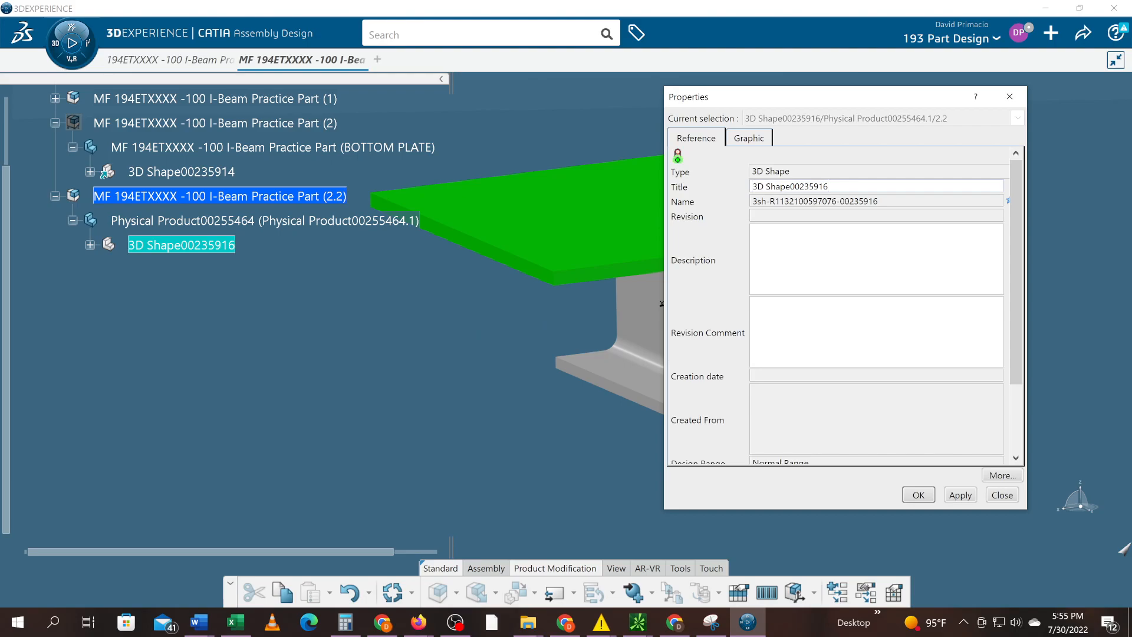
{"action": "left_click", "coordinate": [748, 138]}
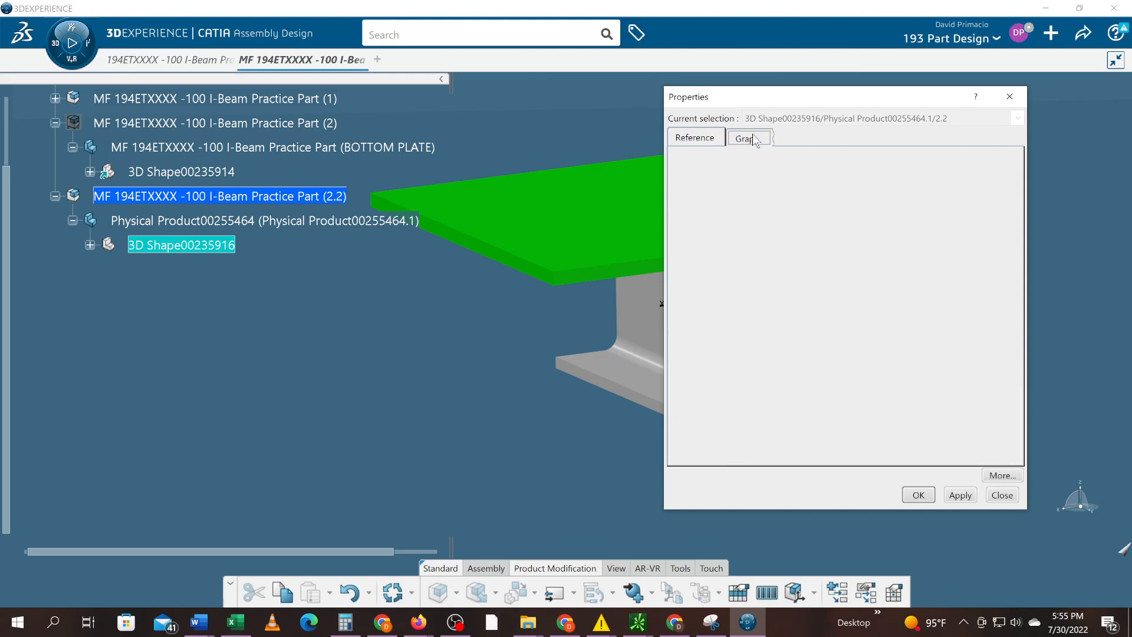
{"action": "left_click", "coordinate": [709, 139]}
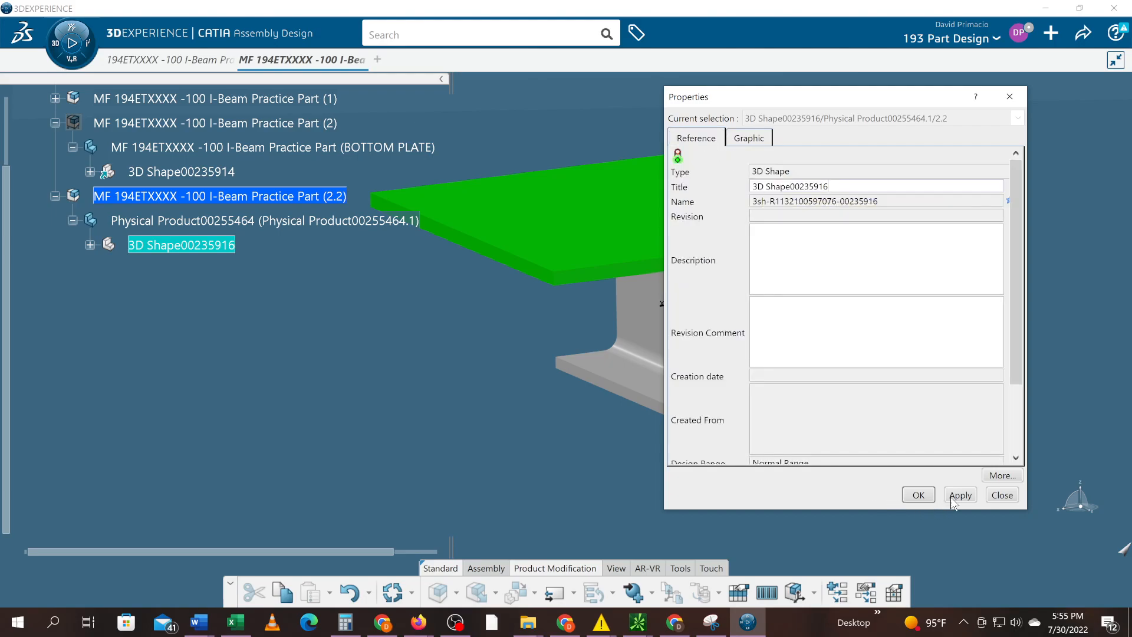
{"action": "left_click", "coordinate": [995, 495]}
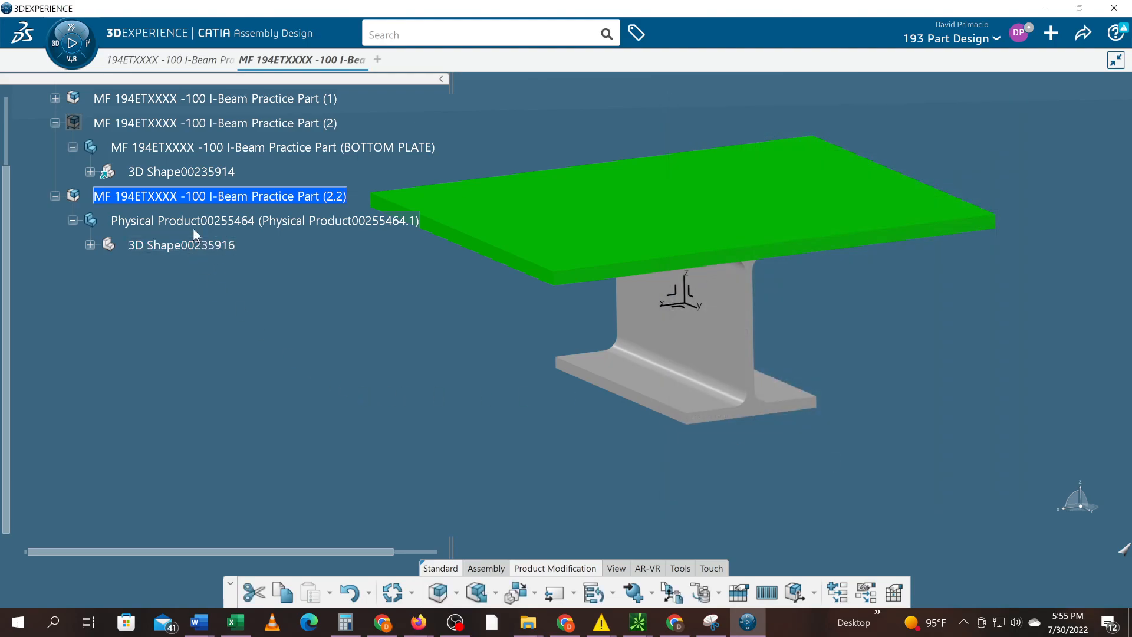
- Set the reference title of the new 3D part under product (2.2) to MF 194ETXXXX -100 I-Beam Practice Part
{"action": "right_click", "coordinate": [197, 222]}
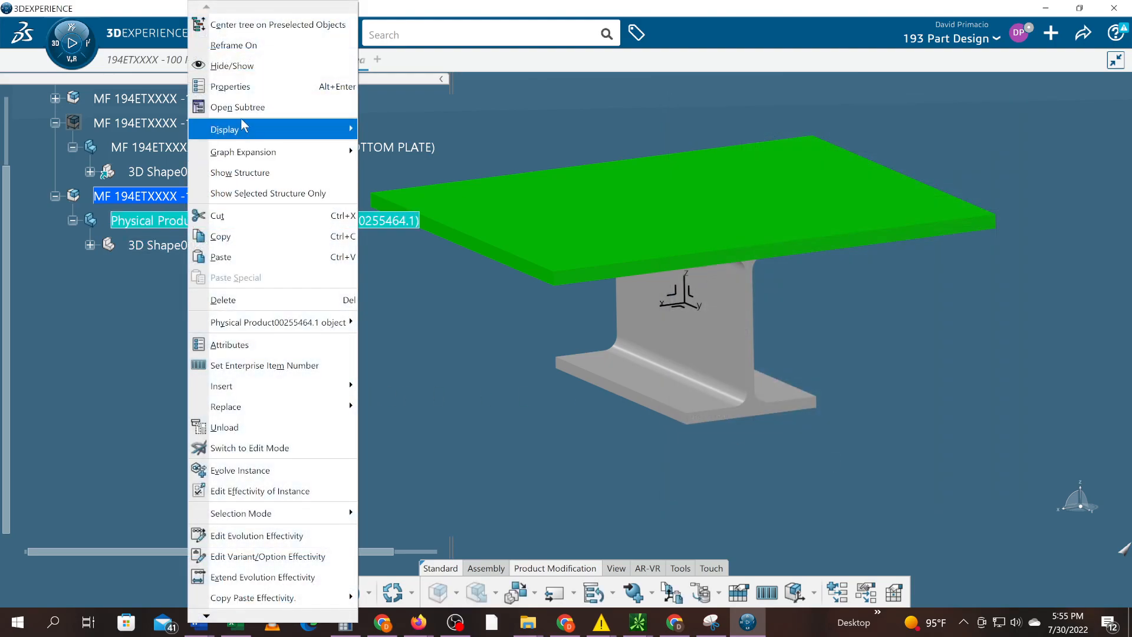
{"action": "left_click", "coordinate": [235, 86]}
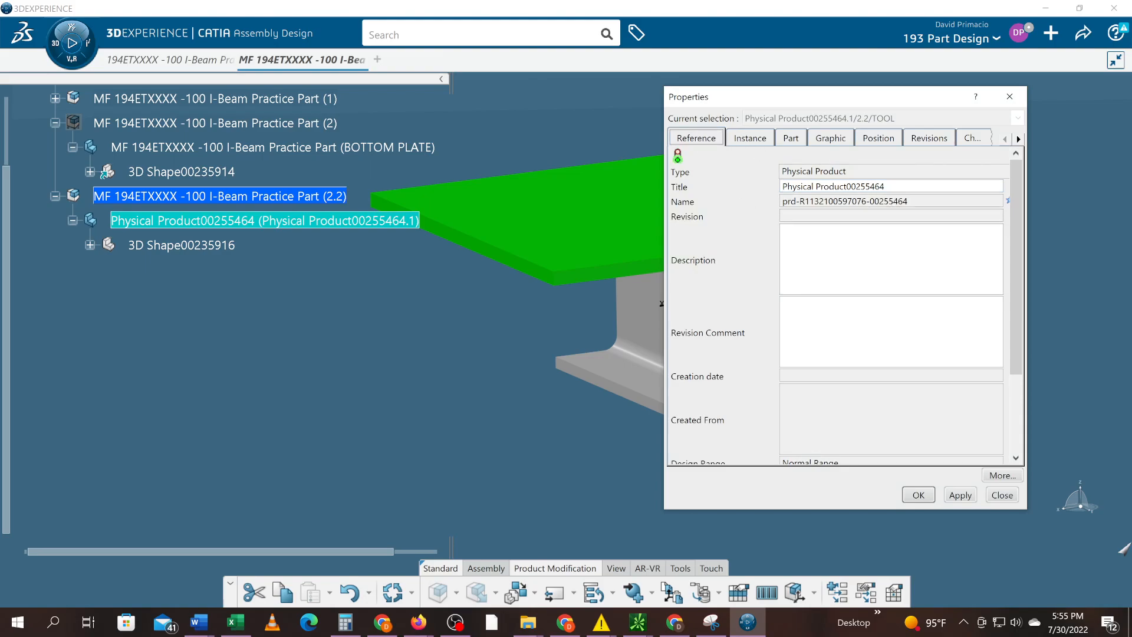
{"action": "left_click", "coordinate": [900, 189]}
{"action": "key", "text": "Up"}
{"action": "key", "text": "Up"}
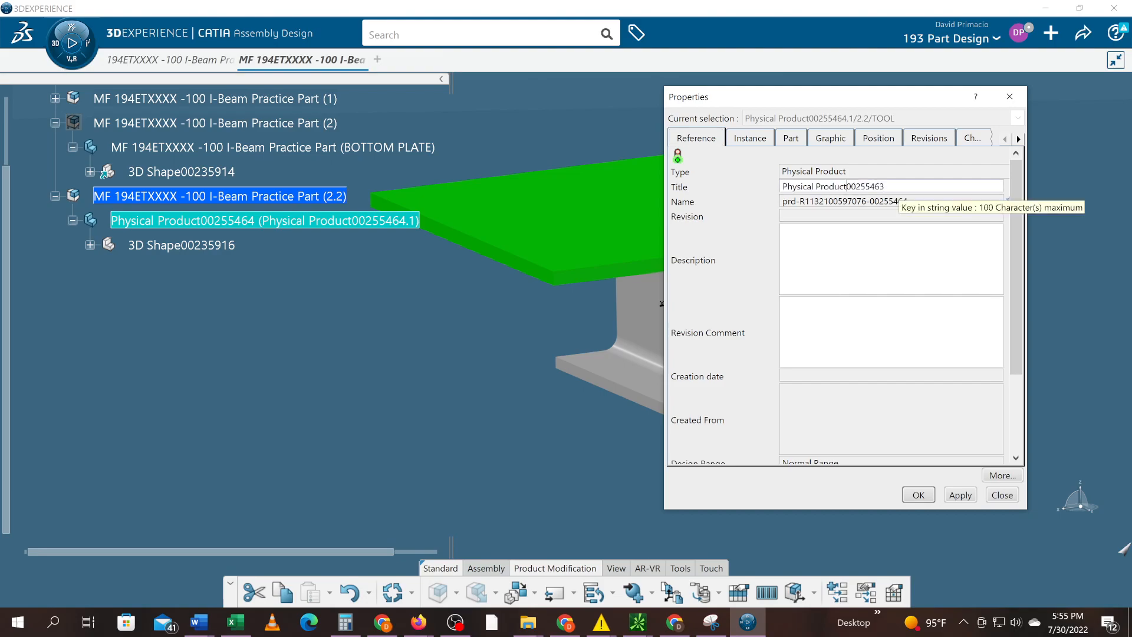
{"action": "key", "text": "Up"}
{"action": "key", "text": "Up"}
{"action": "key", "text": "Up"}
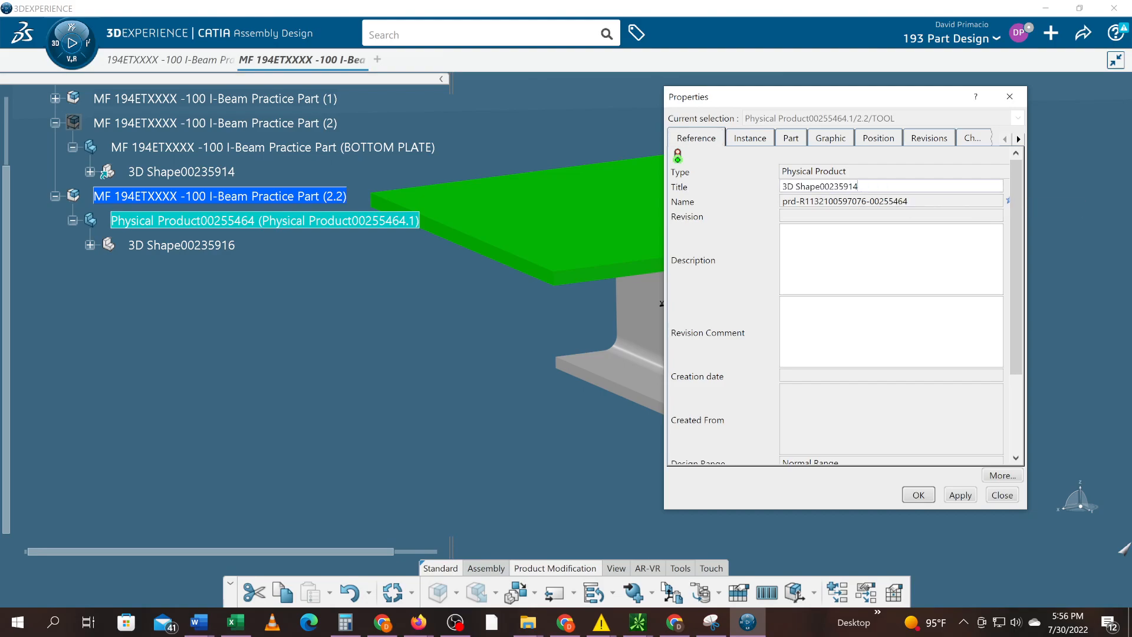
{"action": "key", "text": "Up"}
{"action": "key", "text": "Up"}
{"action": "key", "text": "Up"}
{"action": "key", "text": "Up"}
{"action": "left_click_drag", "start_coordinate": [941, 187], "coordinate": [1046, 163]}
{"action": "key", "text": "BackSpace"}
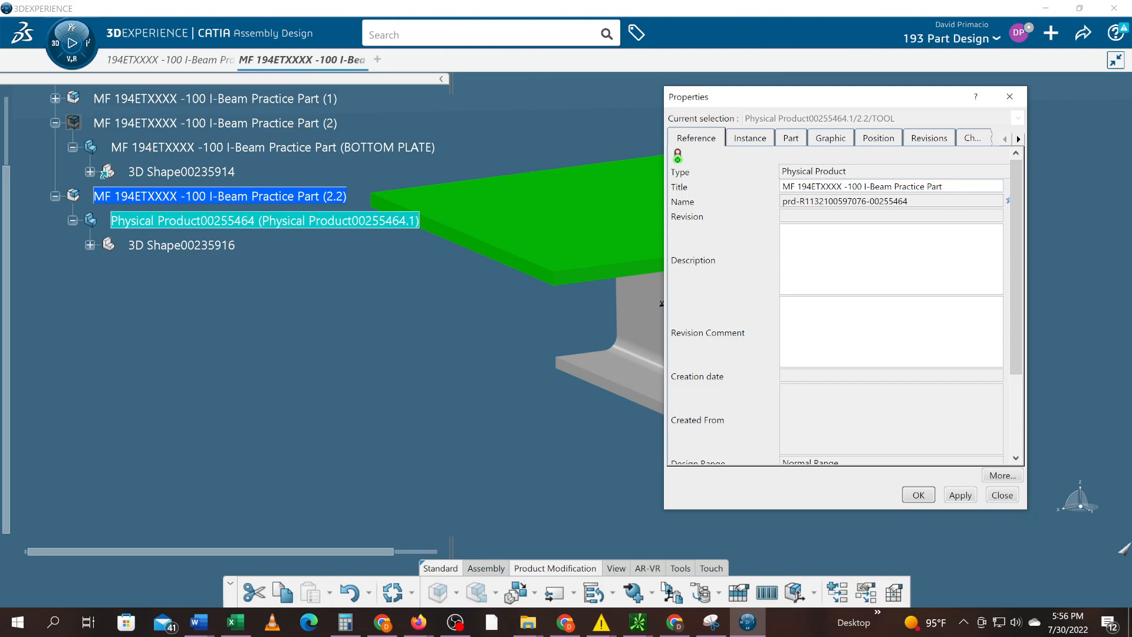
- Set the new 3D part's instance title to 2.2 and apply the properties
{"action": "left_click", "coordinate": [760, 139]}
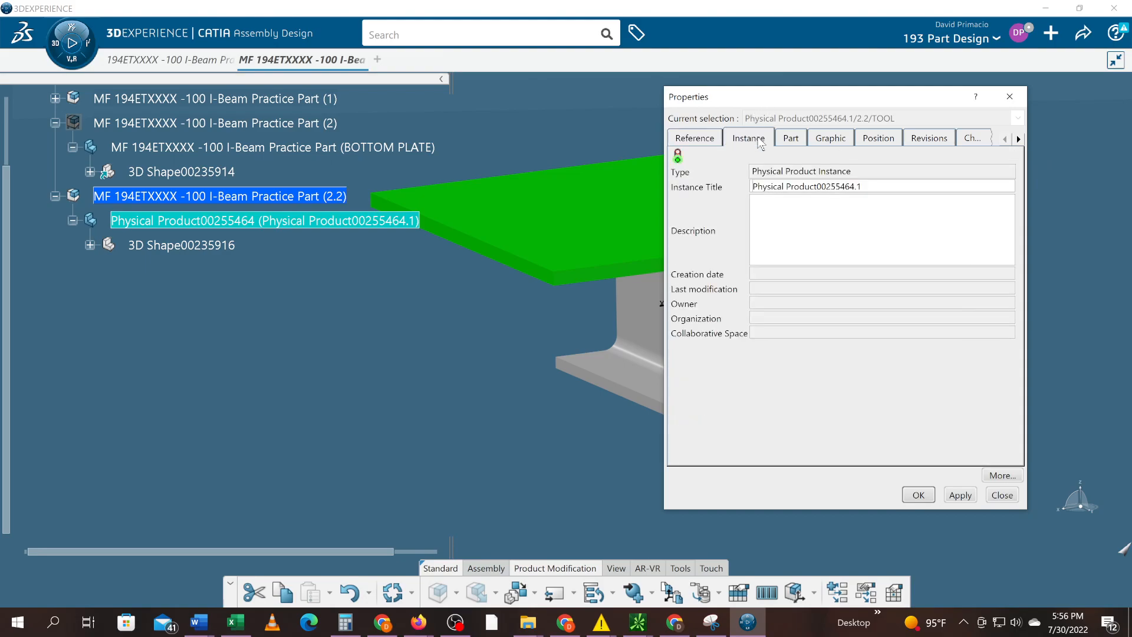
{"action": "key", "text": "Tab"}
{"action": "type", "text": "2.2"}
{"action": "key", "text": "Return"}
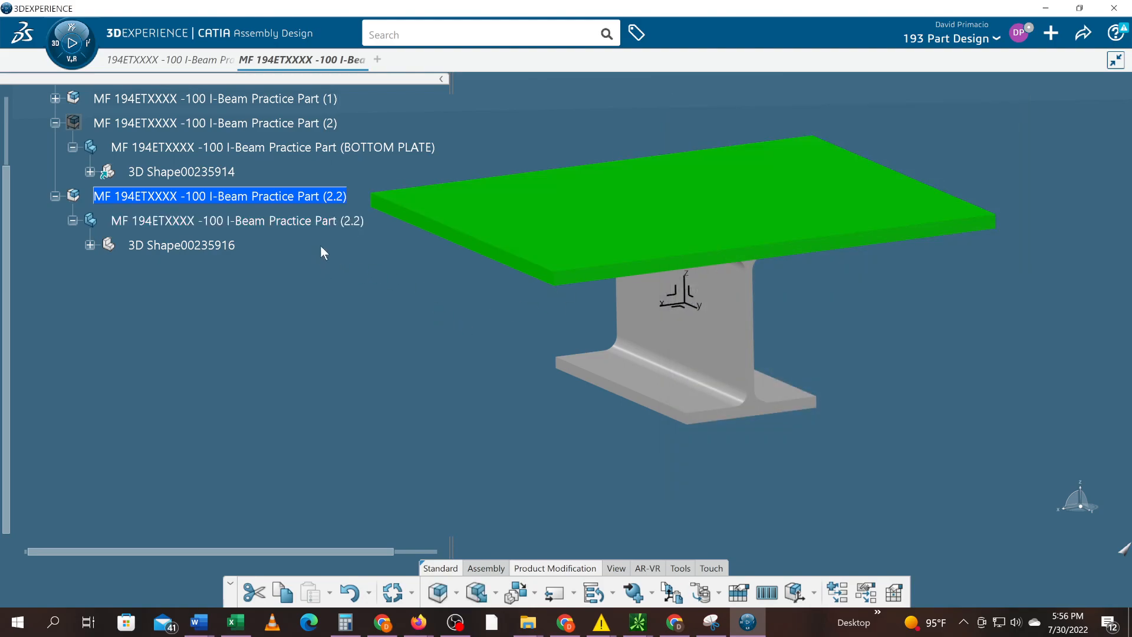
- Change the instance title of the 3D part under product (2.2) to BOTTOM PLATE
{"action": "left_click", "coordinate": [348, 224]}
{"action": "right_click", "coordinate": [355, 230]}
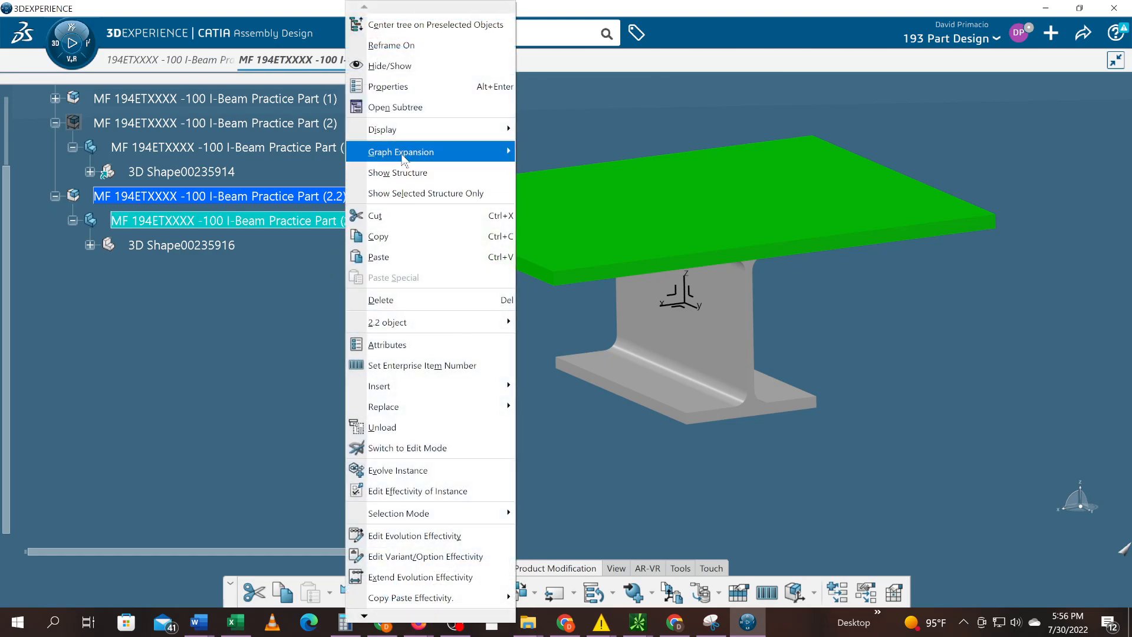
{"action": "left_click", "coordinate": [388, 87]}
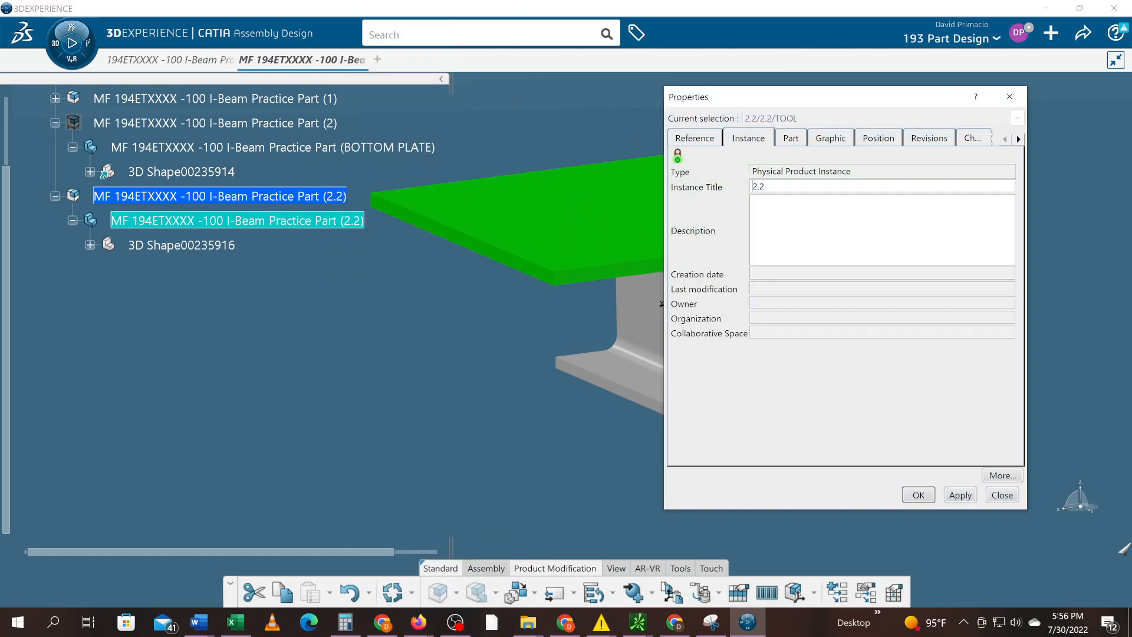
{"action": "key", "text": "Up"}
{"action": "key", "text": "Up"}
{"action": "key", "text": "Return"}
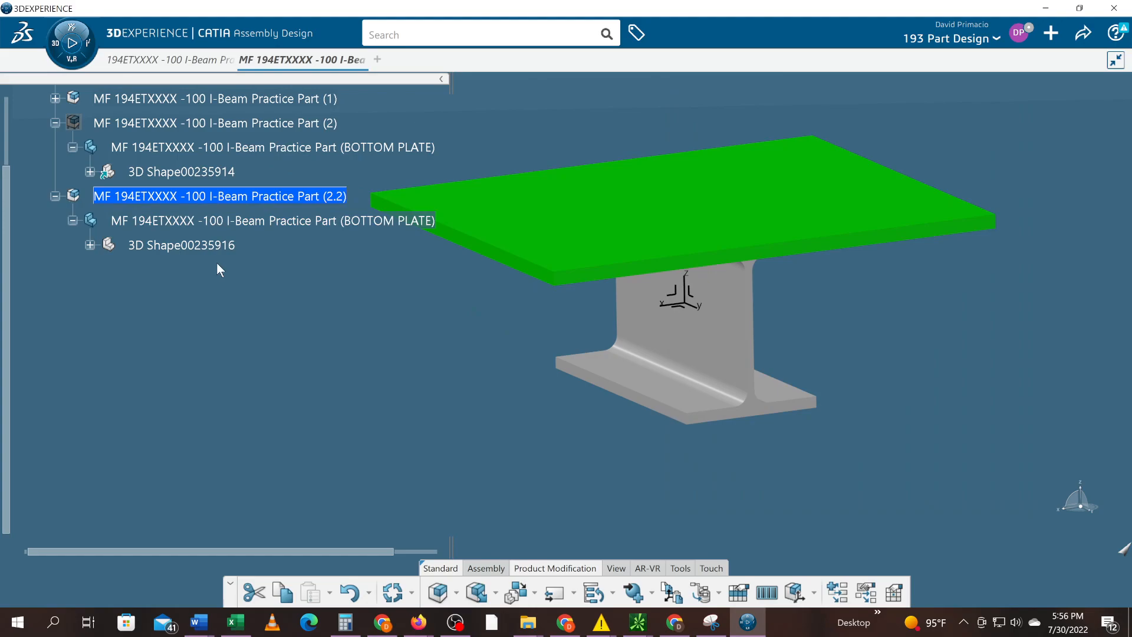
- Collapse the practice part product (2) in the tree and bring the TOOL node back into view
{"action": "middle_click_drag", "start_coordinate": [429, 342], "coordinate": [525, 374]}
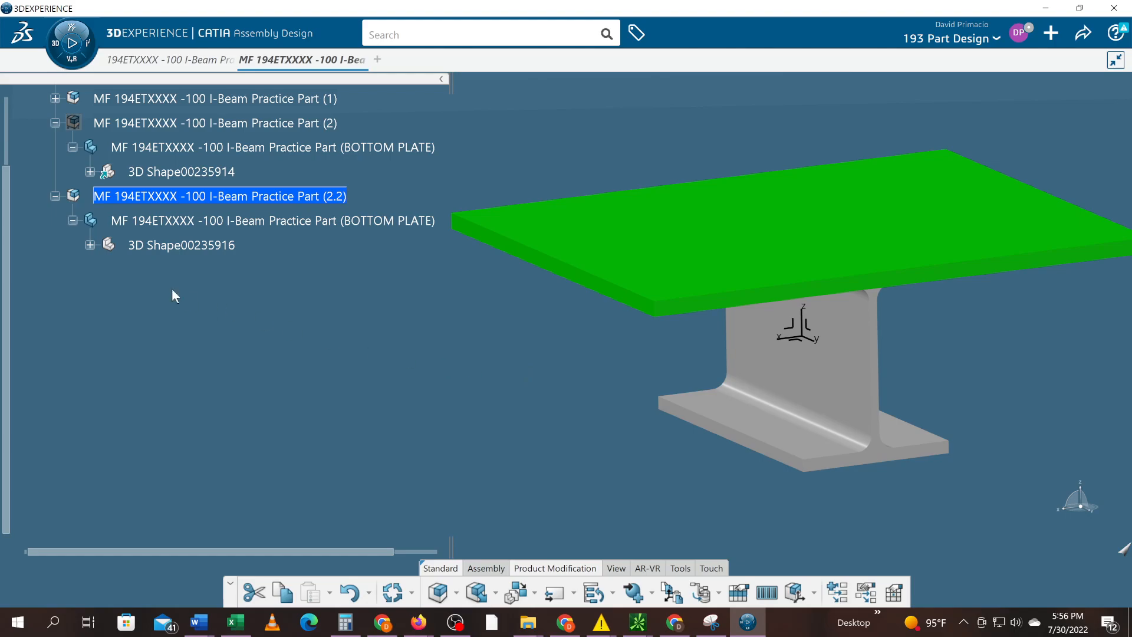
{"action": "left_click", "coordinate": [53, 124]}
{"action": "scroll", "coordinate": [80, 277], "scroll_direction": "up", "scroll_amount": 2}
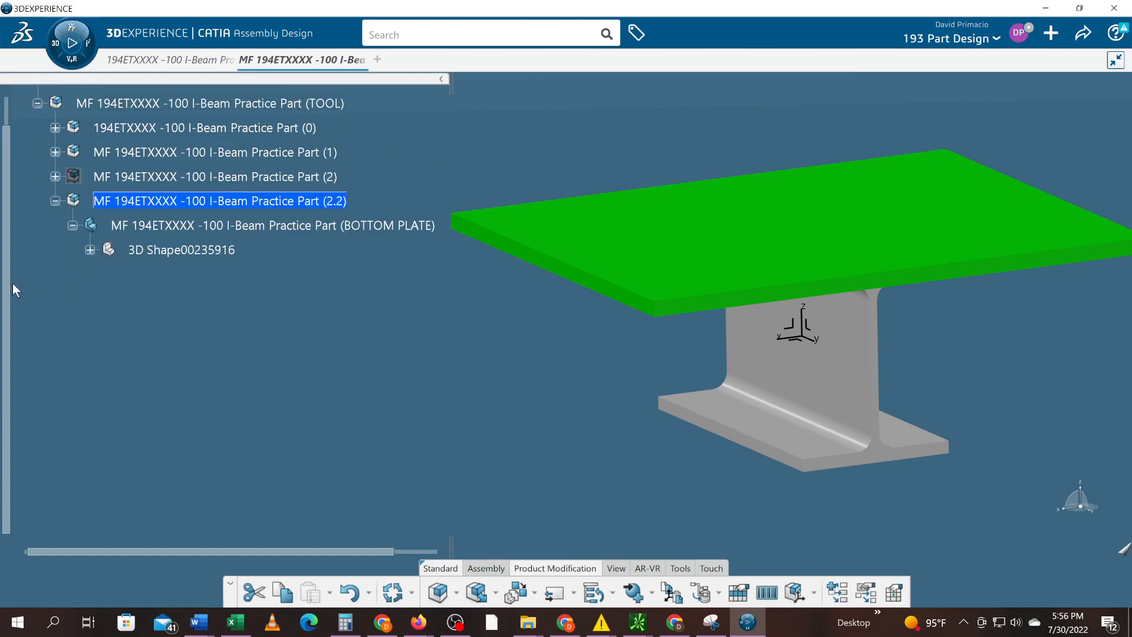
- Expand practice part product (1) in the tree and make it the active product
{"action": "left_click", "coordinate": [55, 152]}
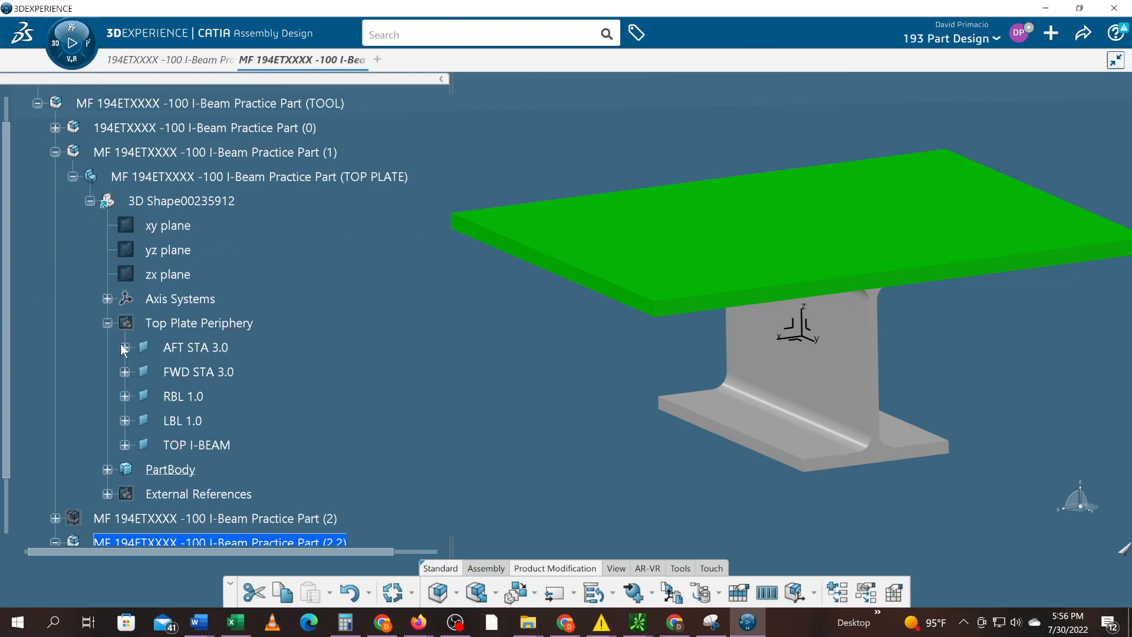
{"action": "scroll", "coordinate": [116, 348], "scroll_direction": "down", "scroll_amount": 2}
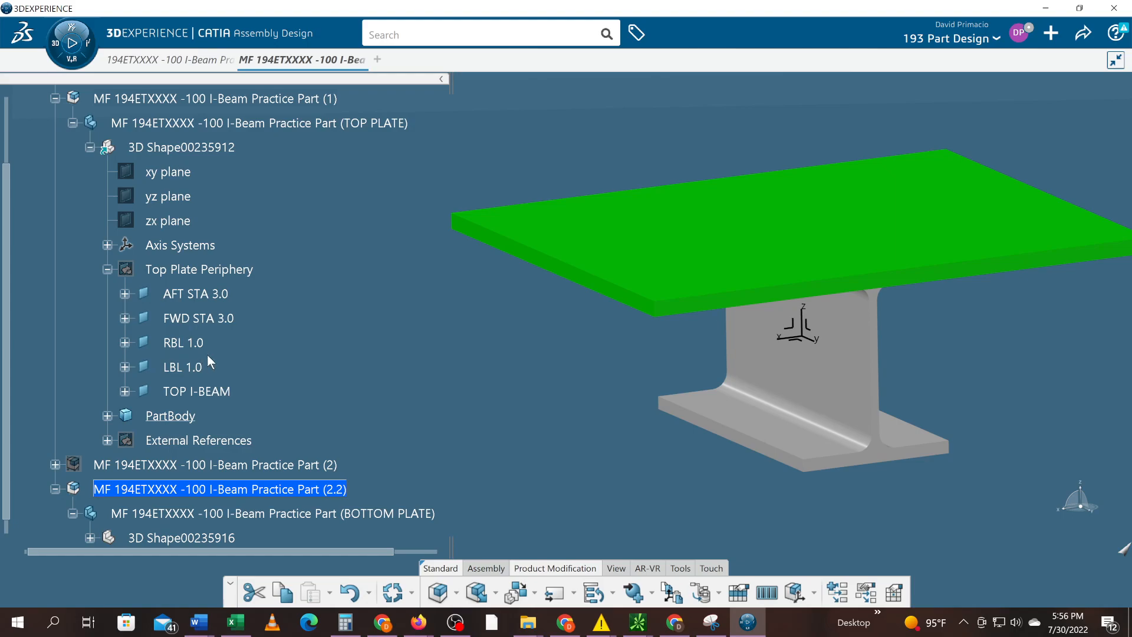
{"action": "left_click", "coordinate": [633, 591]}
{"action": "left_click", "coordinate": [199, 273]}
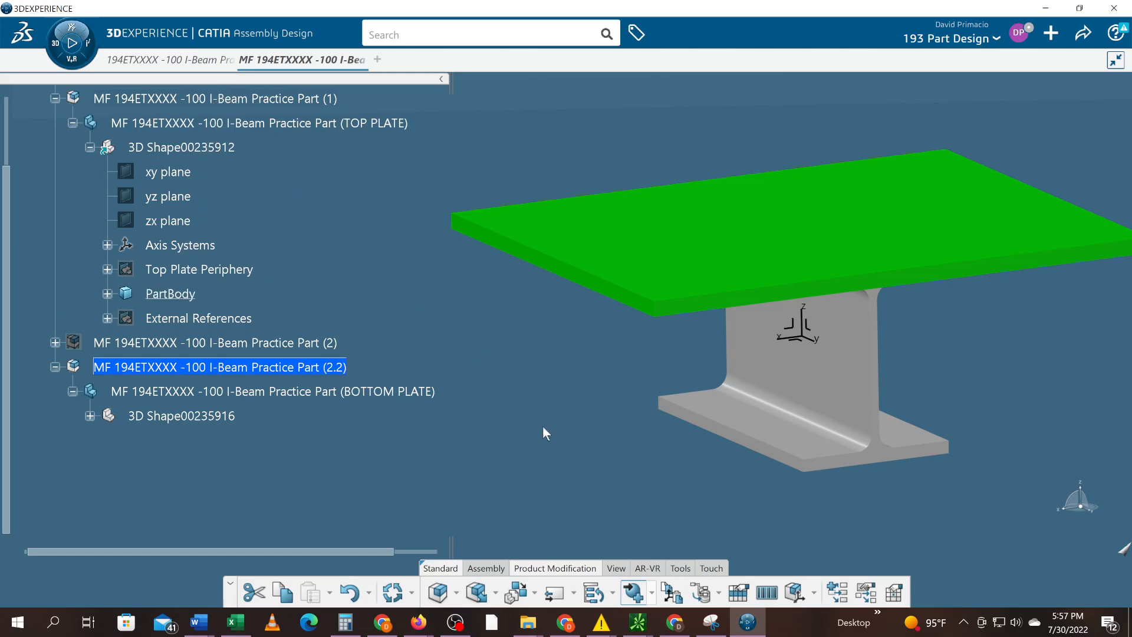
{"action": "left_click", "coordinate": [635, 594]}
{"action": "left_click", "coordinate": [183, 101]}
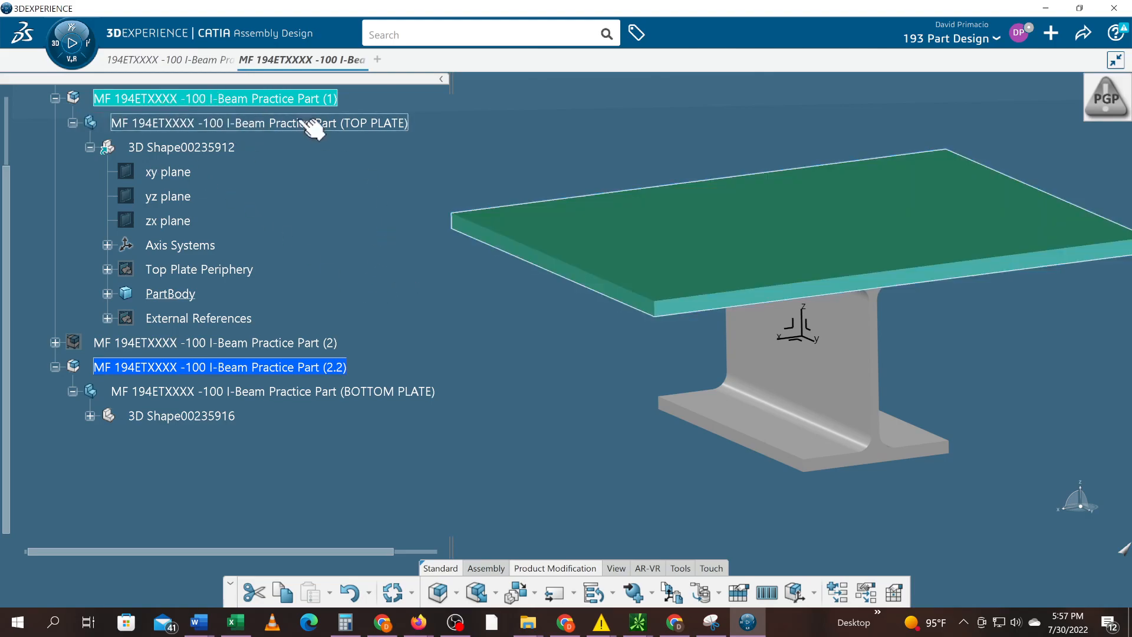
{"action": "double_click", "coordinate": [196, 100]}
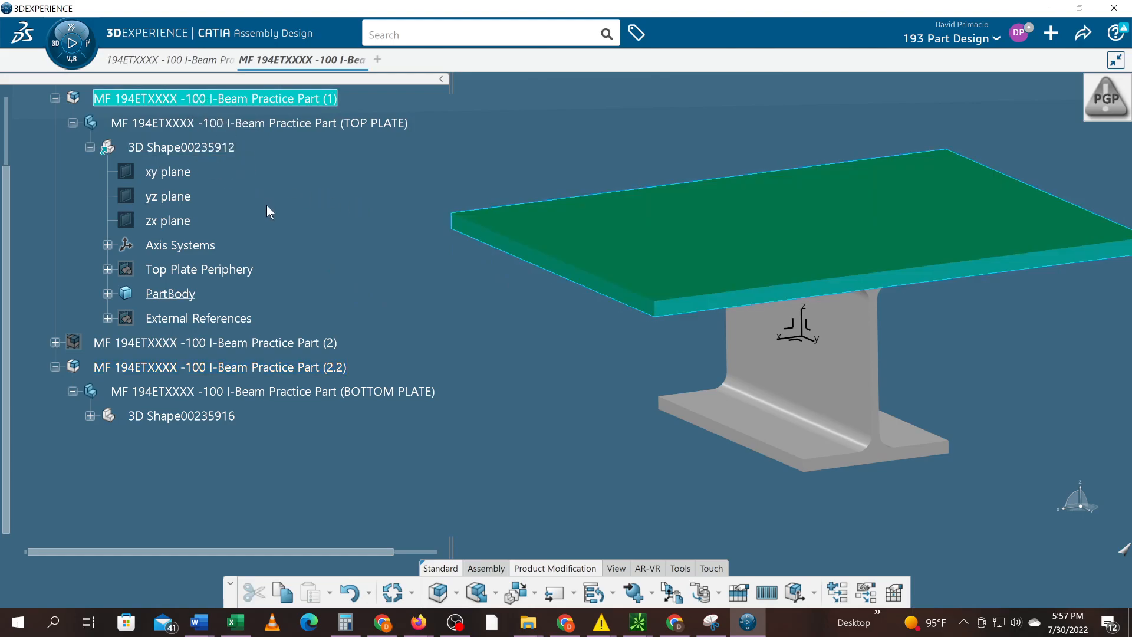
- Switch to the Product Structure Design app
{"action": "left_click", "coordinate": [62, 58]}
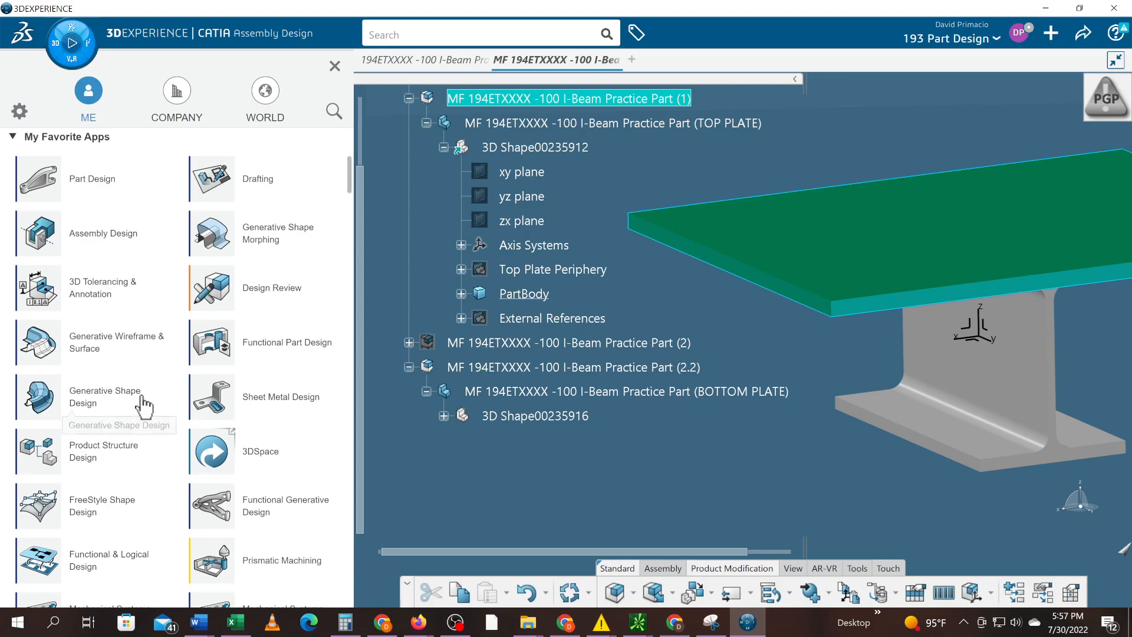
{"action": "scroll", "coordinate": [132, 333], "scroll_direction": "up", "scroll_amount": 5}
{"action": "scroll", "coordinate": [132, 328], "scroll_direction": "up", "scroll_amount": 3}
{"action": "scroll", "coordinate": [128, 337], "scroll_direction": "down", "scroll_amount": 13}
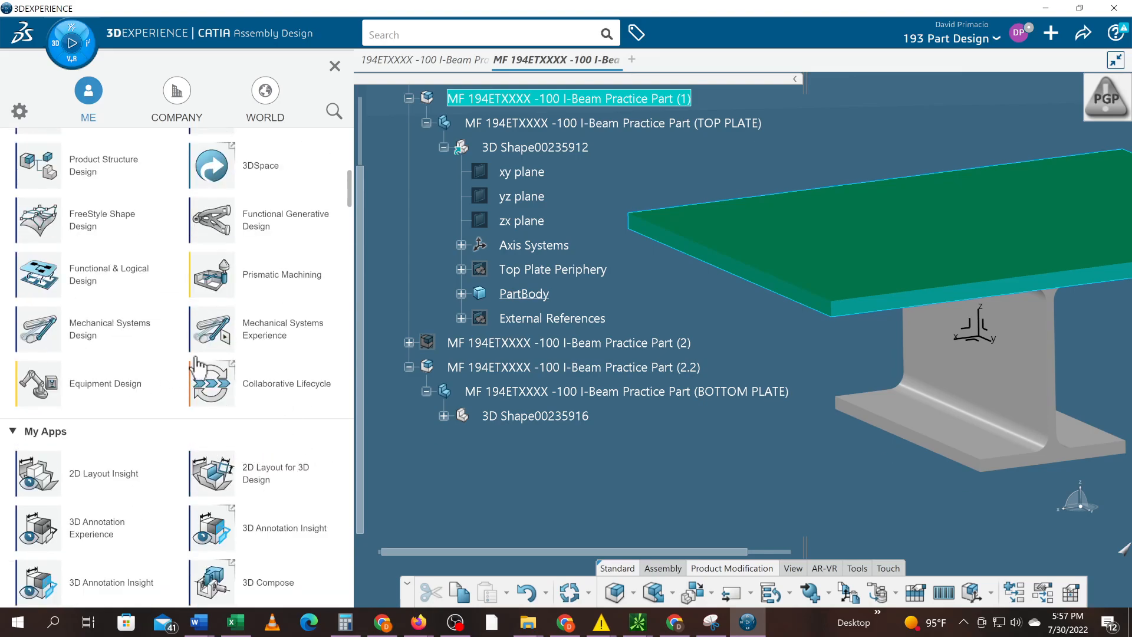
{"action": "scroll", "coordinate": [112, 347], "scroll_direction": "up", "scroll_amount": 3}
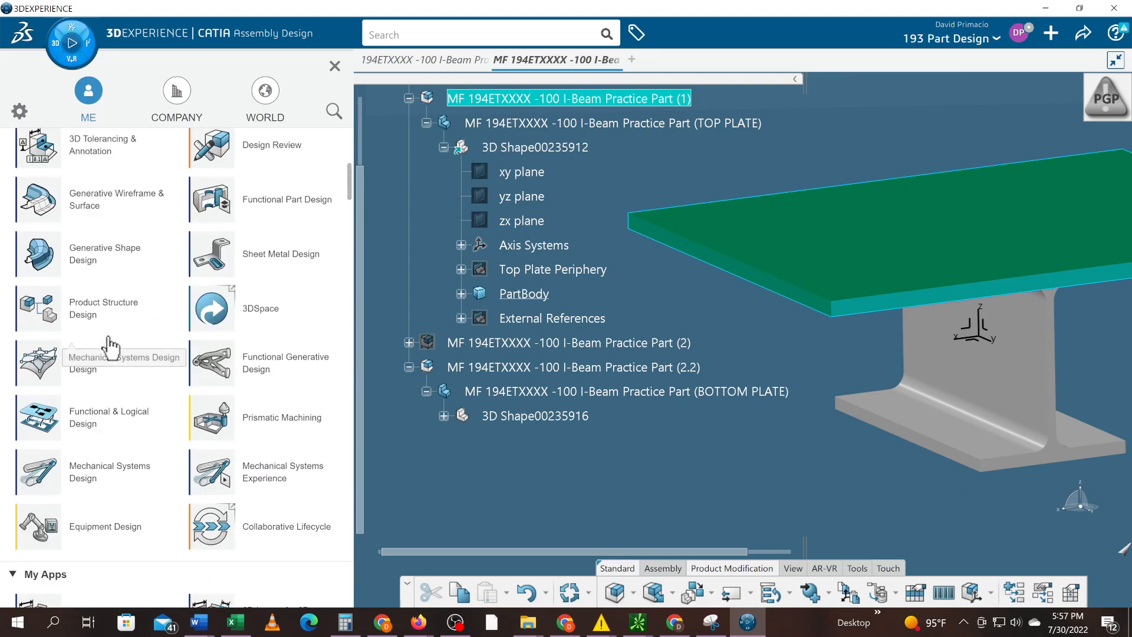
{"action": "left_click", "coordinate": [97, 308]}
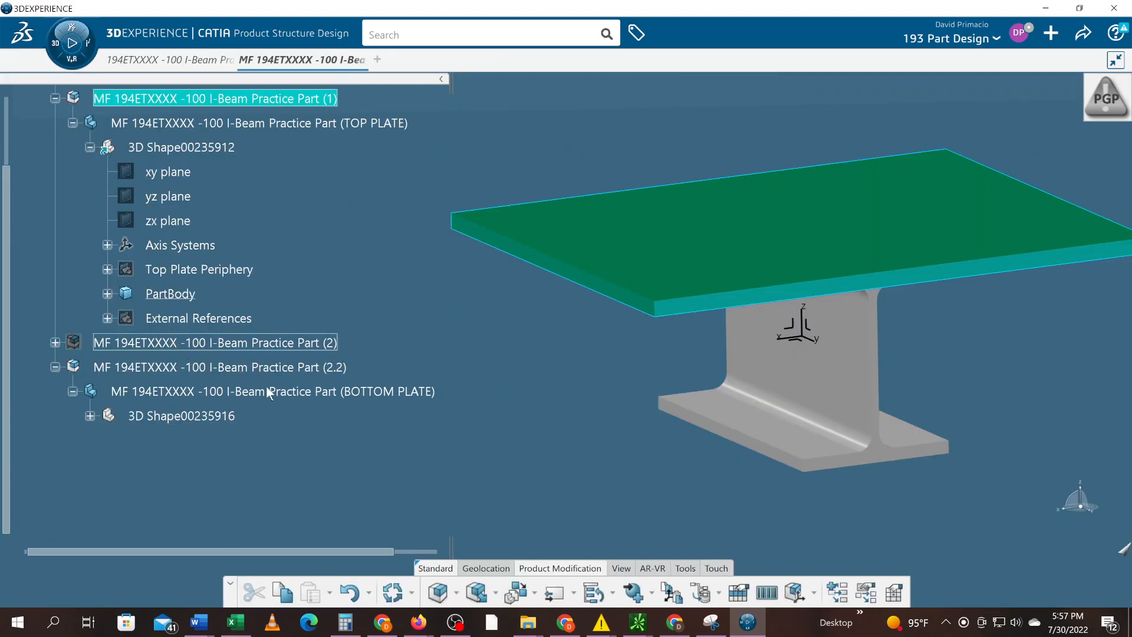
{"action": "middle_click_drag", "start_coordinate": [424, 451], "coordinate": [370, 456]}
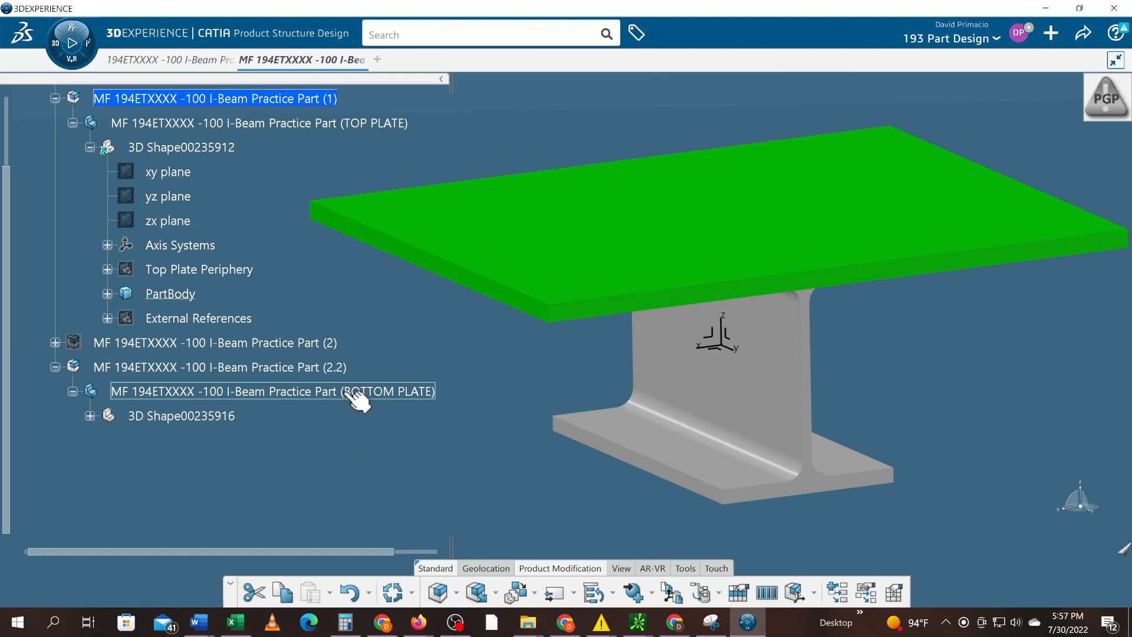
- Expand the Top Plate Periphery set and review its RBL 1.0, LBL 1.0 and TOP I-BEAM planes
{"action": "left_click", "coordinate": [107, 270]}
{"action": "scroll", "coordinate": [109, 271], "scroll_direction": "down", "scroll_amount": 1}
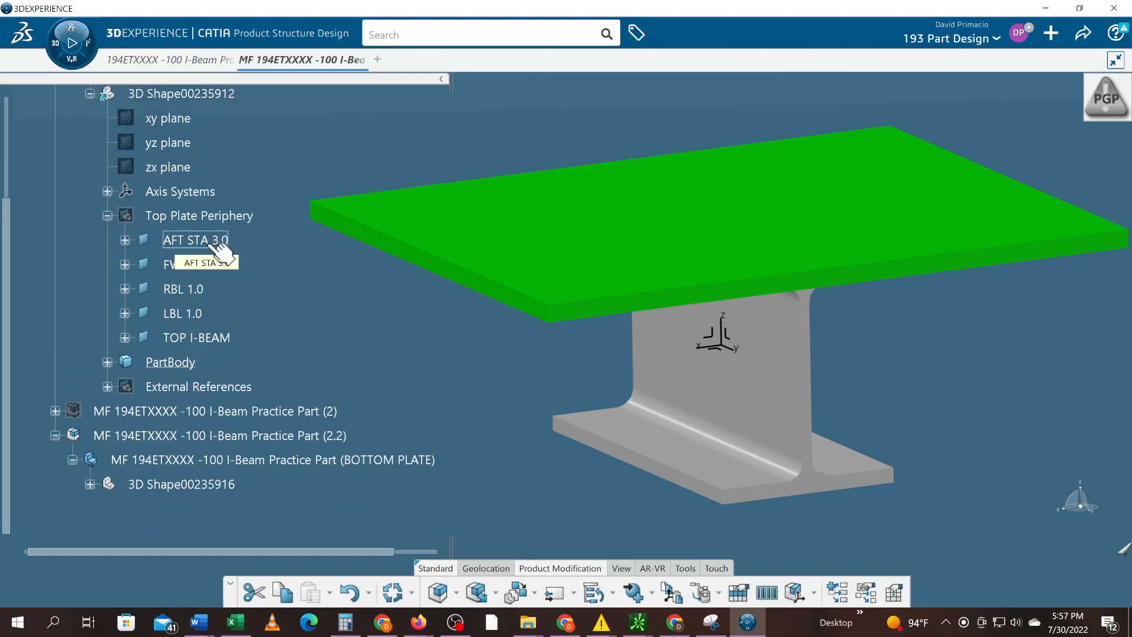
{"action": "left_click", "coordinate": [184, 287]}
{"action": "left_click", "coordinate": [180, 314]}
{"action": "left_click", "coordinate": [197, 337]}
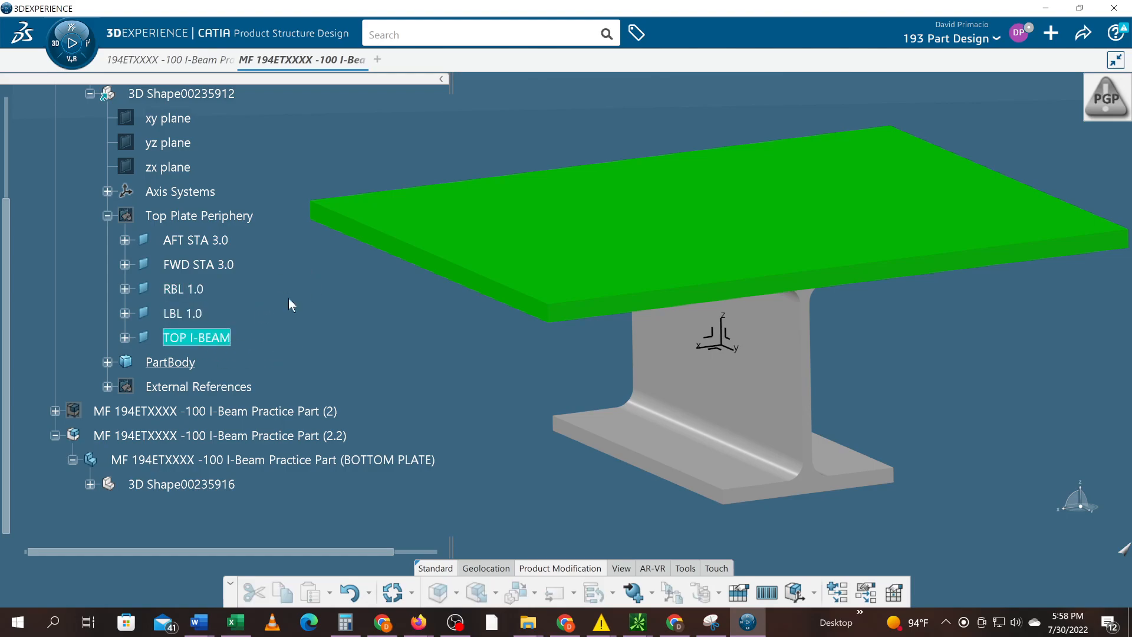
{"action": "left_click", "coordinate": [290, 314]}
- Try to publish the AFT STA 3.0, FWD STA 3.0, RBL 1.0 and LBL 1.0 planes as a multiple selection
{"action": "left_click", "coordinate": [220, 243]}
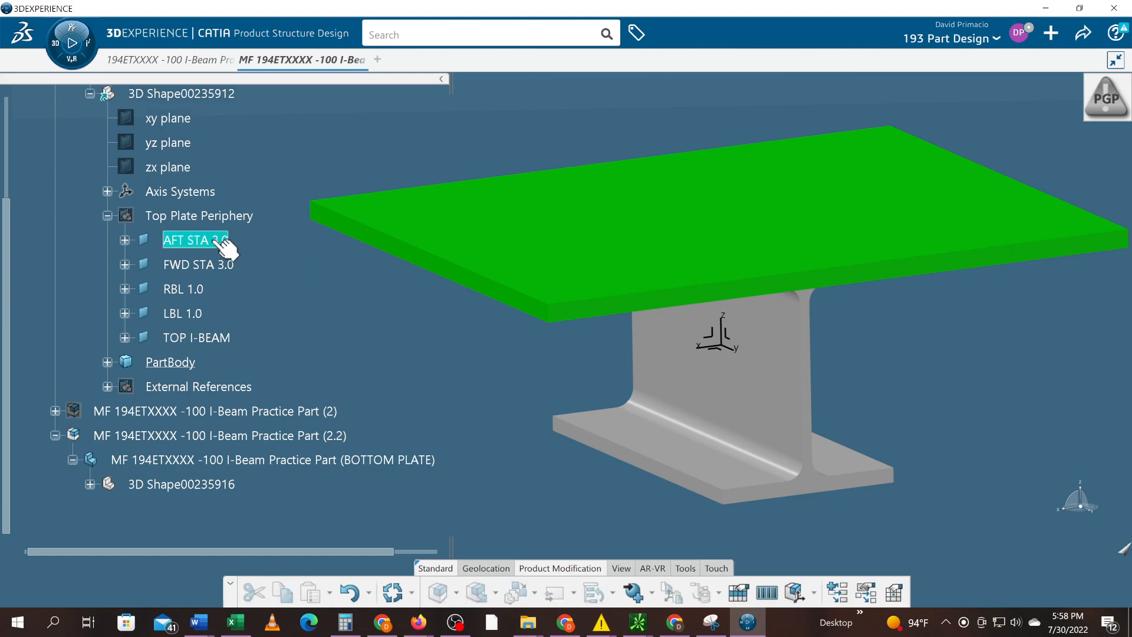
{"action": "left_click", "coordinate": [200, 312], "text": "shift"}
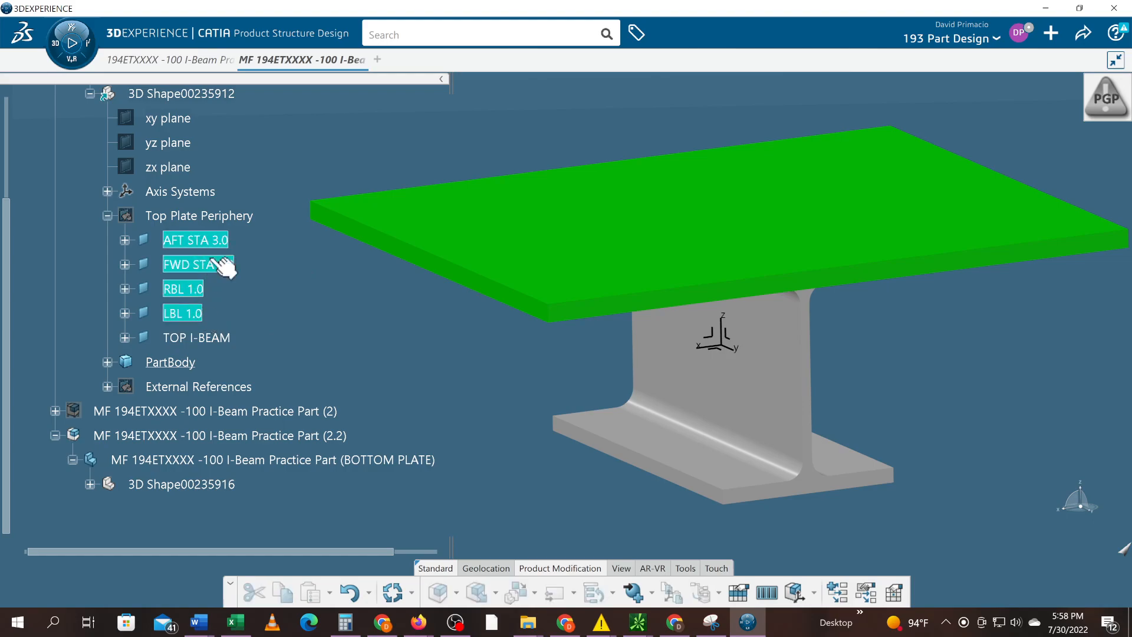
{"action": "left_click", "coordinate": [107, 387]}
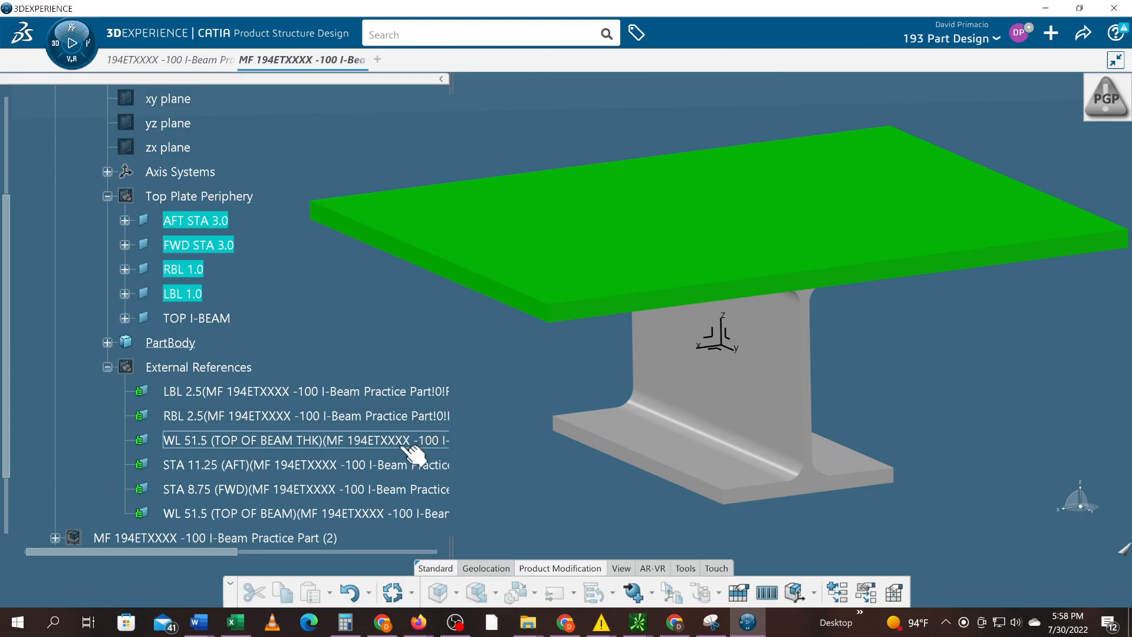
{"action": "scroll", "coordinate": [224, 333], "scroll_direction": "up", "scroll_amount": 4}
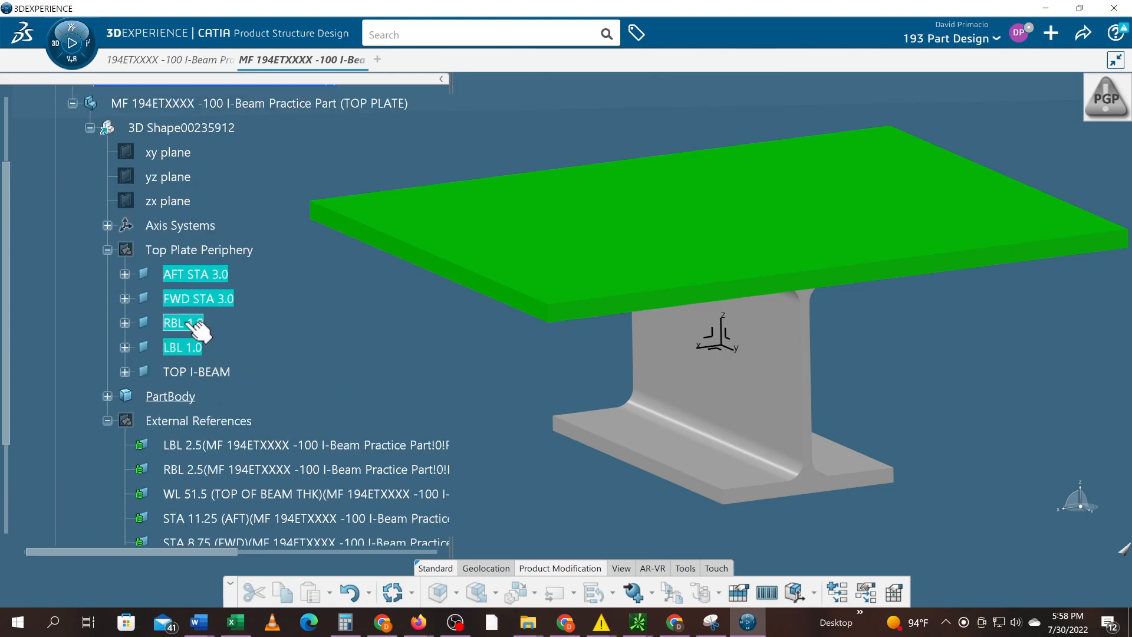
{"action": "right_click", "coordinate": [211, 331]}
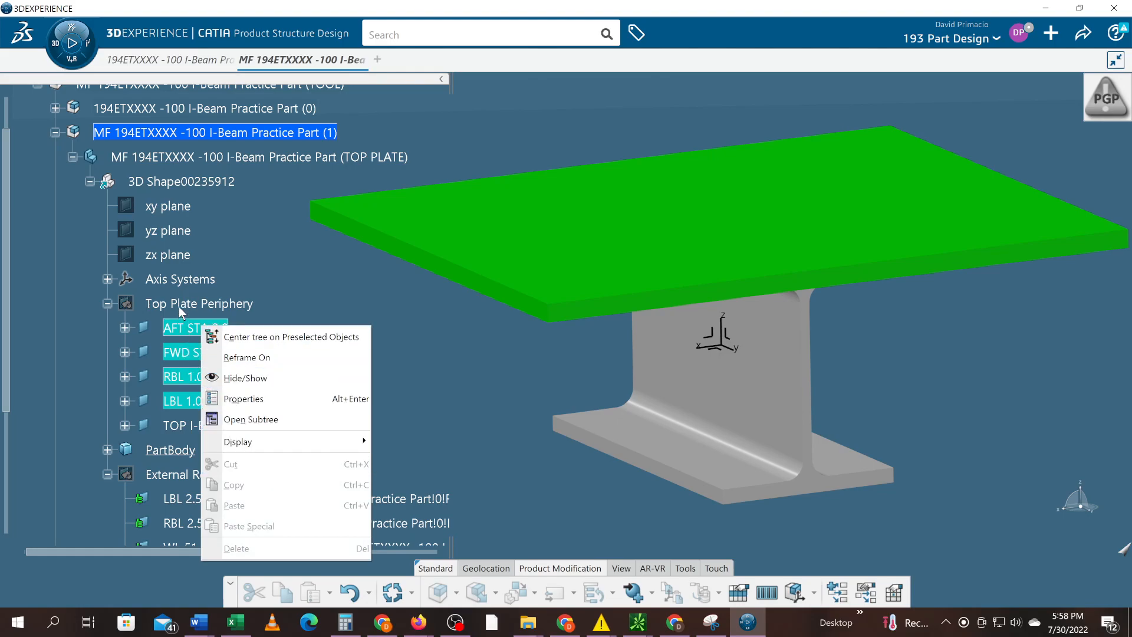
{"action": "left_click", "coordinate": [581, 461]}
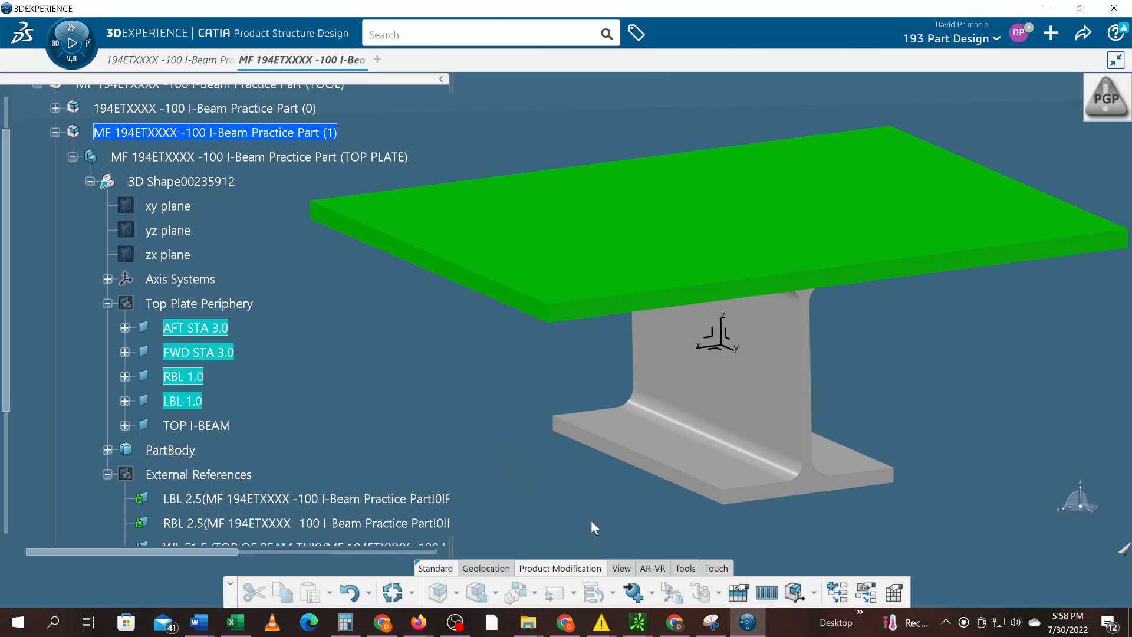
{"action": "left_click", "coordinate": [633, 592]}
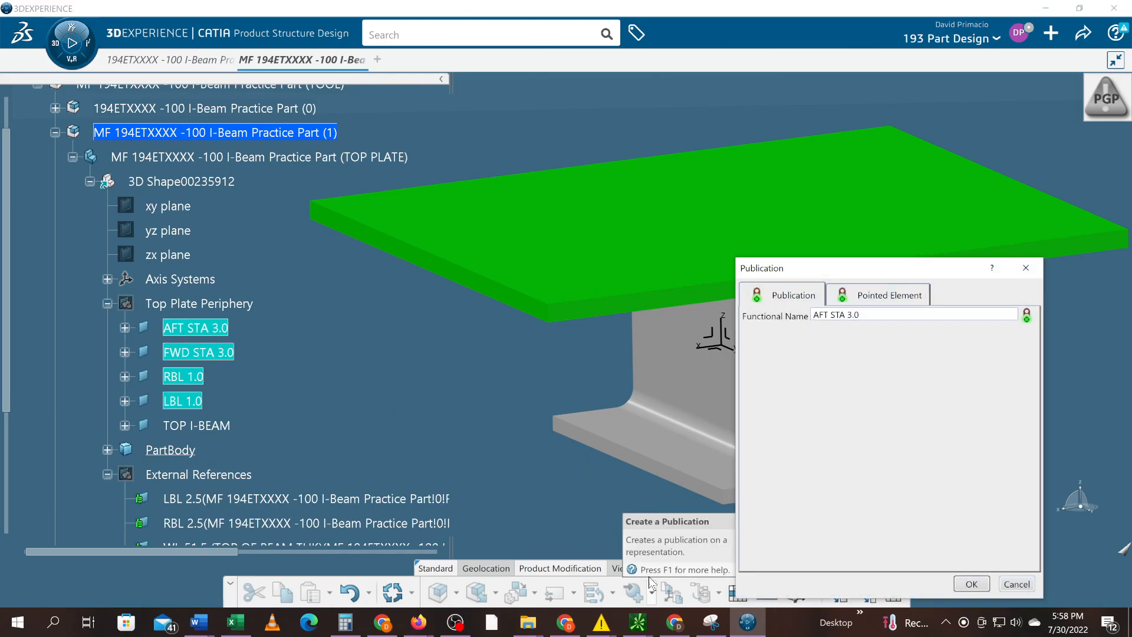
{"action": "left_click", "coordinate": [972, 585]}
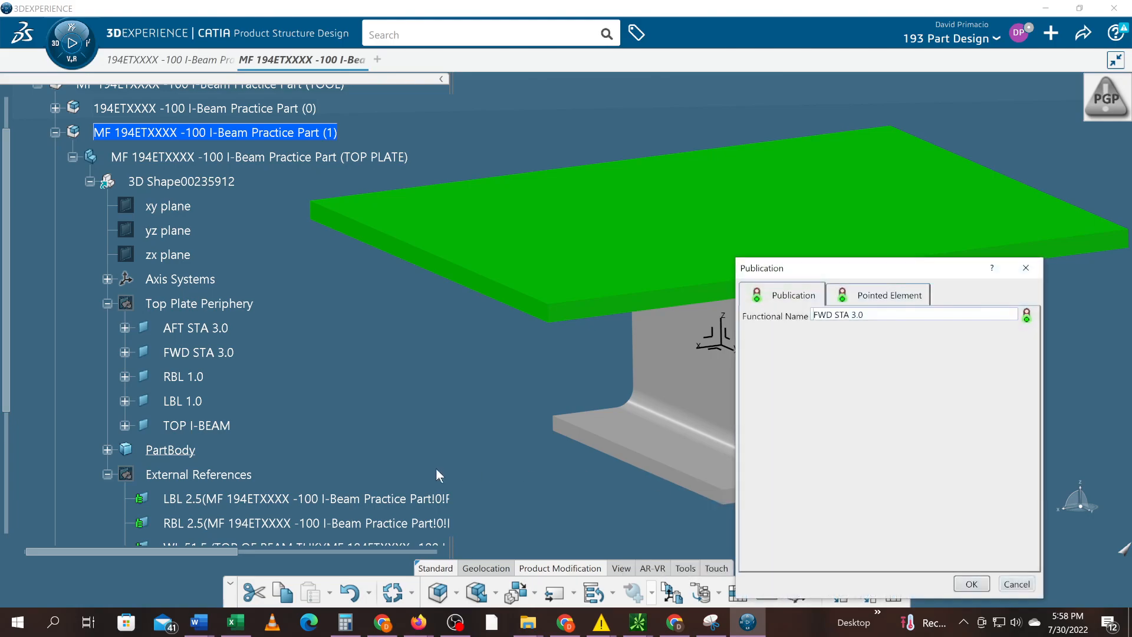
{"action": "left_click", "coordinate": [1017, 584]}
{"action": "left_click", "coordinate": [1017, 584]}
{"action": "left_click", "coordinate": [1017, 583]}
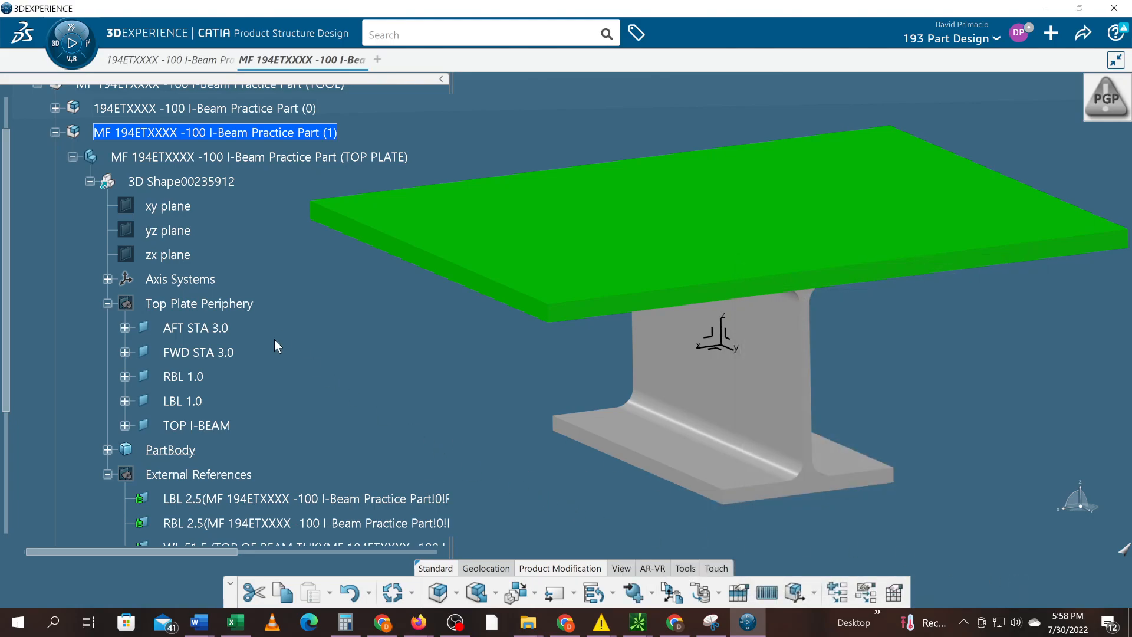
- Publish AFT STA 3.0, FWD STA 3.0, RBL 1.0 and LBL 1.0 from the Top Plate Periphery set, leaving out TOP I-BEAM
{"action": "left_click", "coordinate": [236, 304]}
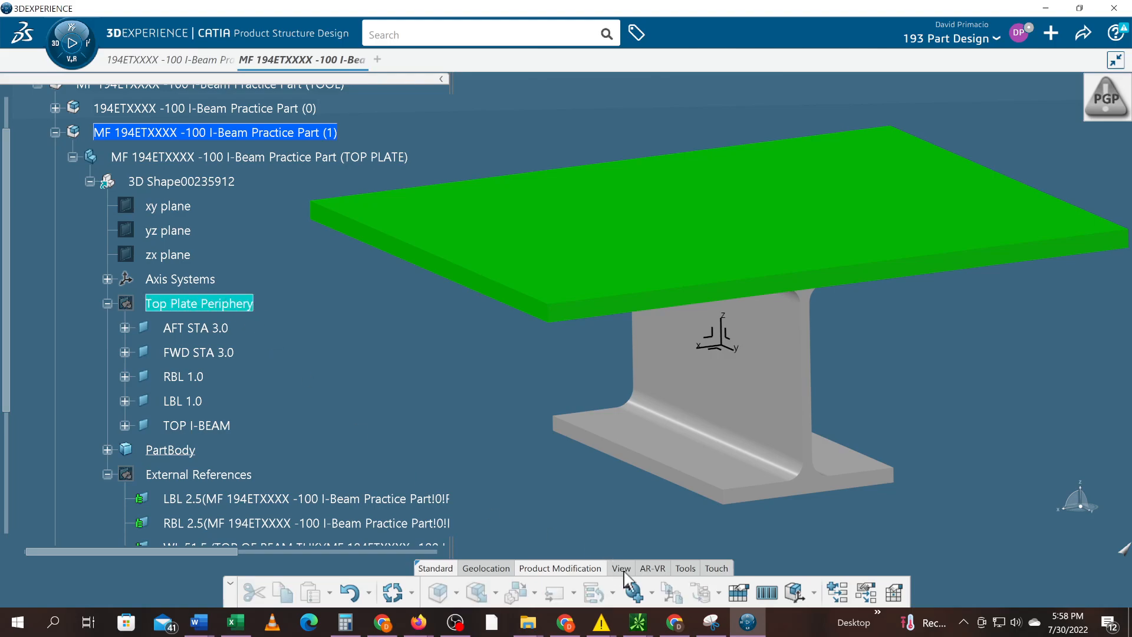
{"action": "left_click", "coordinate": [634, 592]}
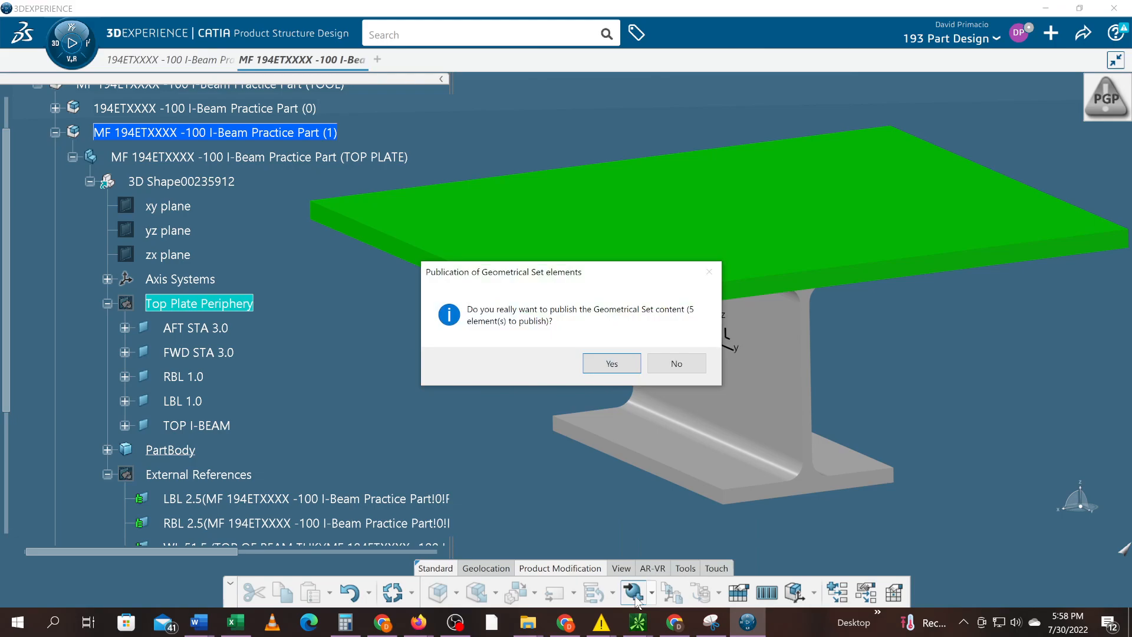
{"action": "left_click", "coordinate": [600, 369]}
{"action": "left_click", "coordinate": [971, 584]}
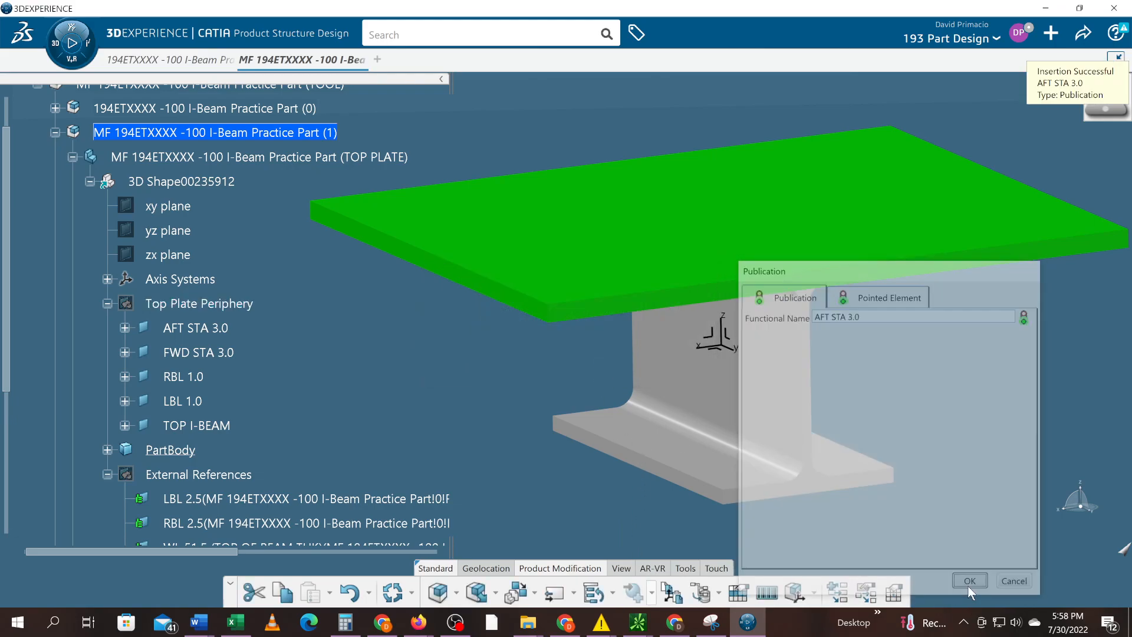
{"action": "left_click", "coordinate": [971, 584]}
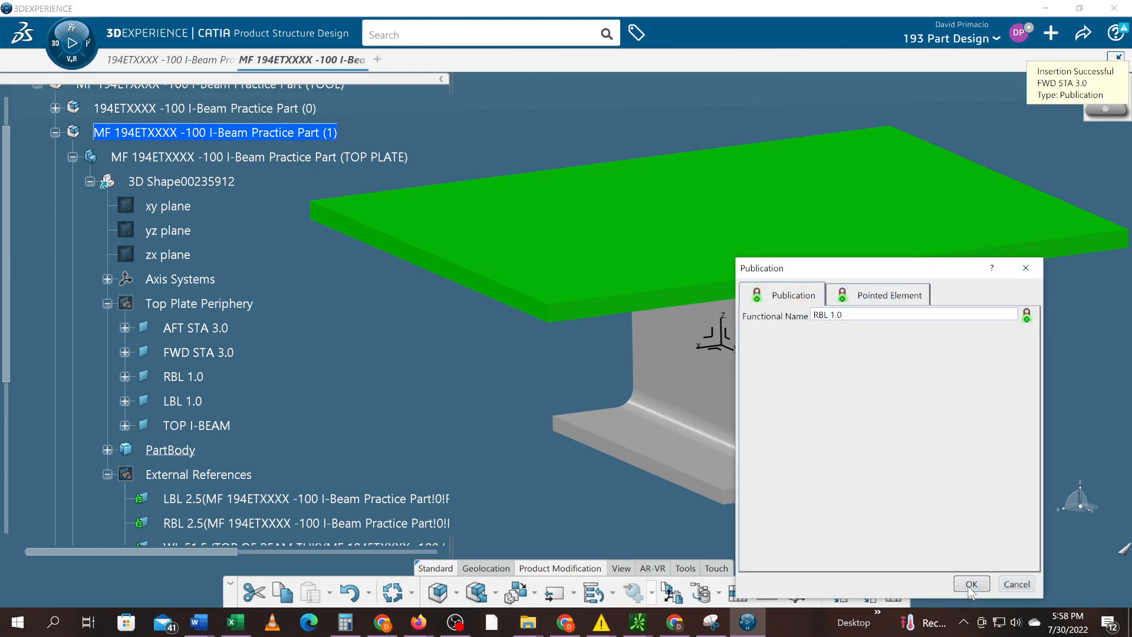
{"action": "left_click", "coordinate": [971, 584]}
{"action": "left_click", "coordinate": [971, 584]}
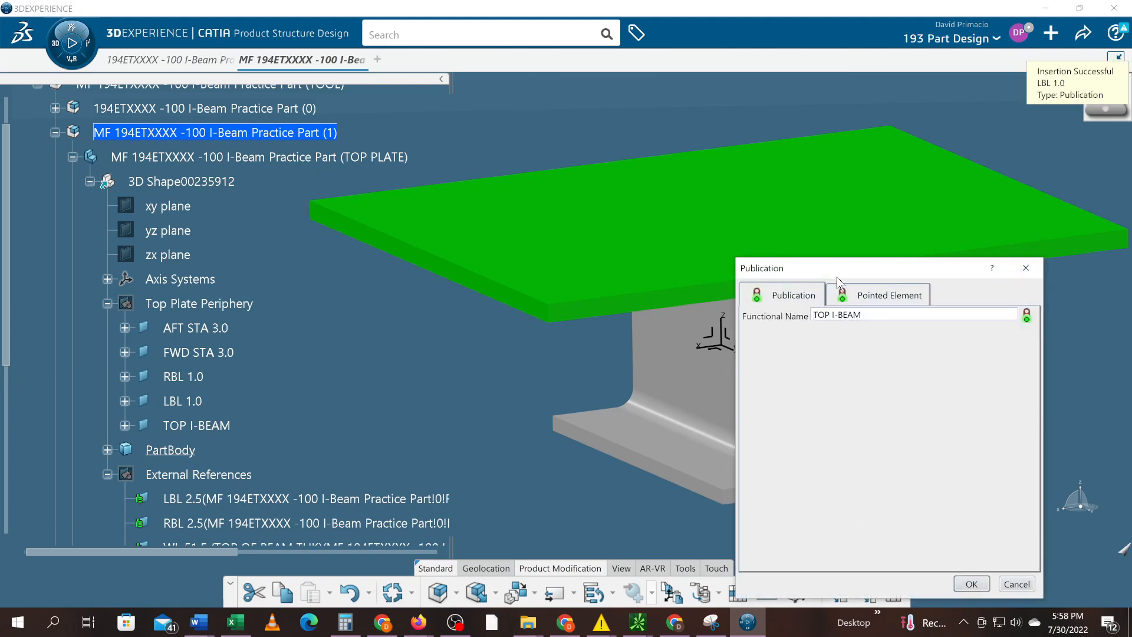
{"action": "left_click", "coordinate": [1017, 584]}
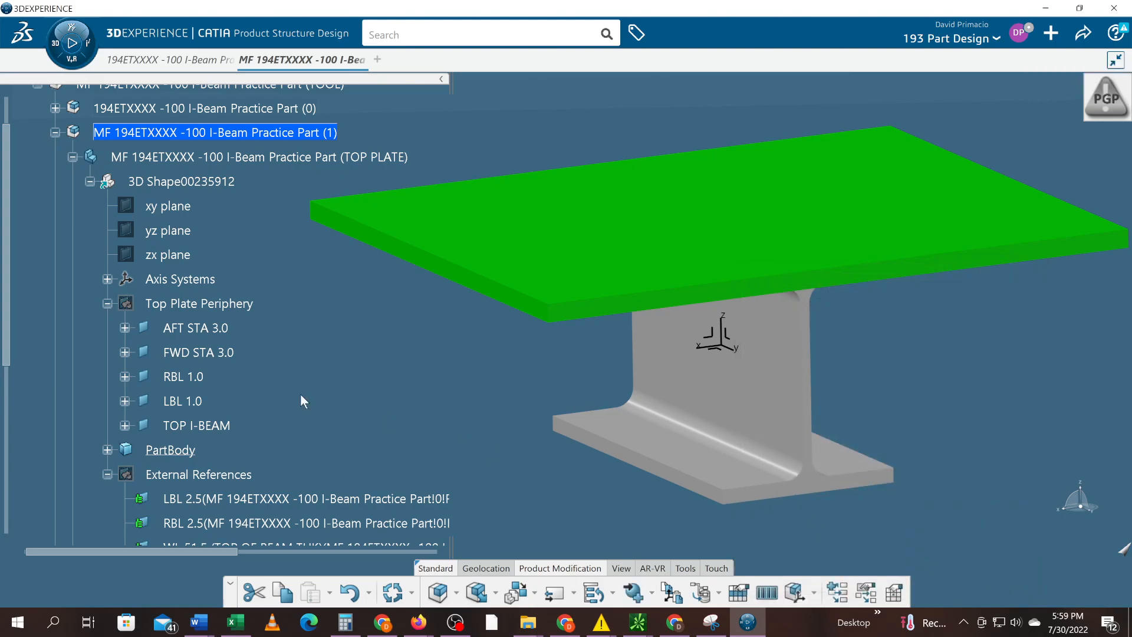
- Try to copy the Publications group of product (1)
{"action": "scroll", "coordinate": [115, 481], "scroll_direction": "down", "scroll_amount": 3}
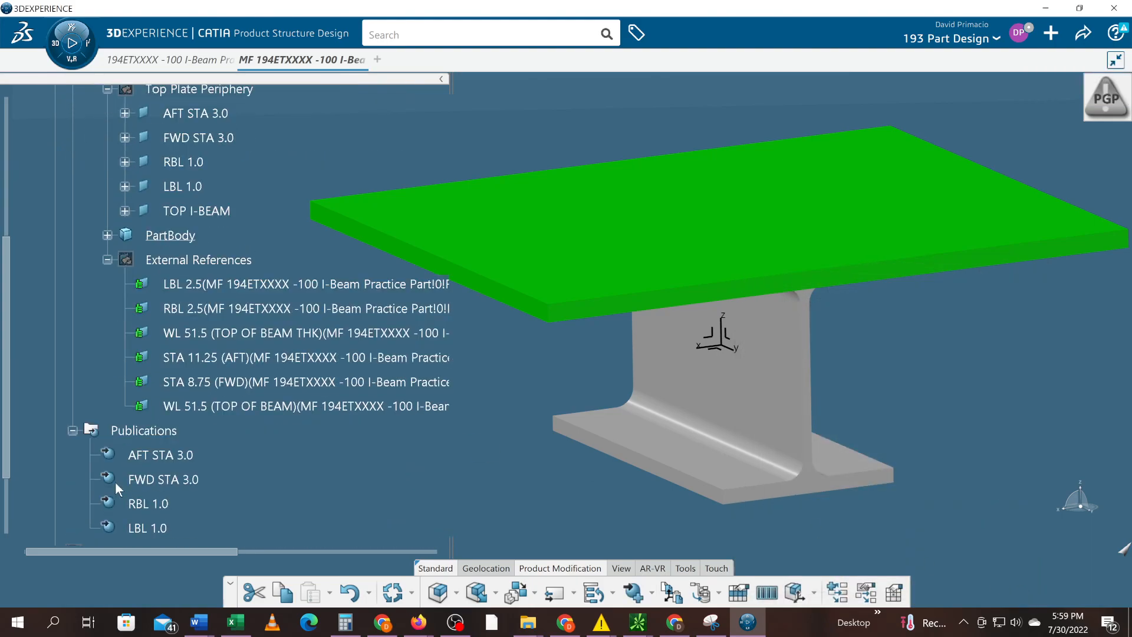
{"action": "scroll", "coordinate": [74, 449], "scroll_direction": "down", "scroll_amount": 2}
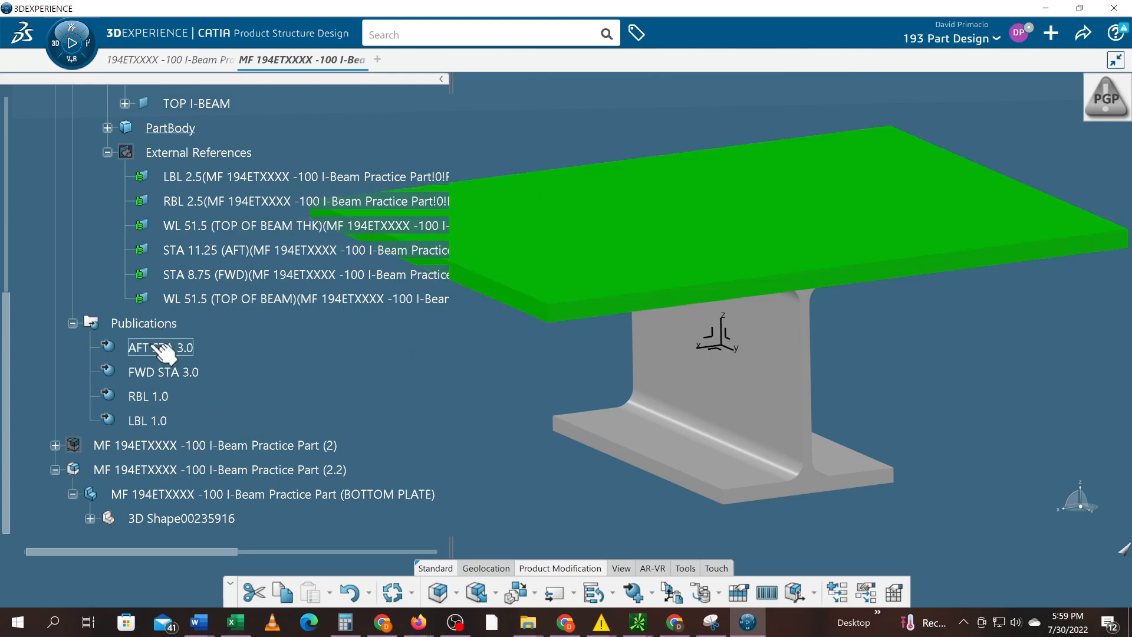
{"action": "right_click", "coordinate": [146, 326]}
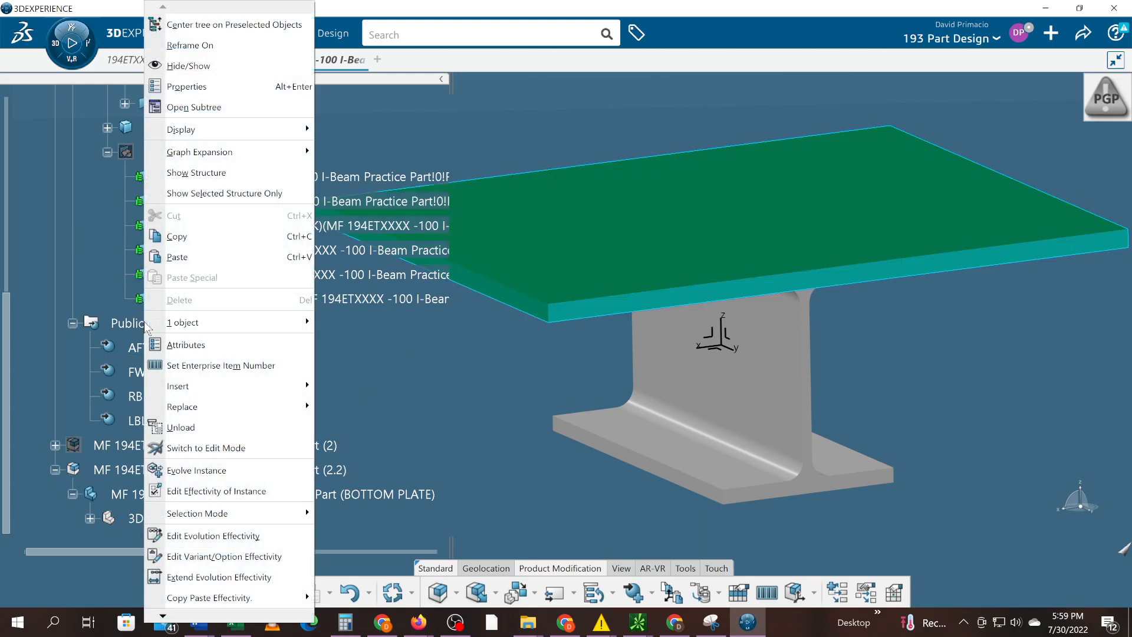
{"action": "left_click", "coordinate": [236, 235]}
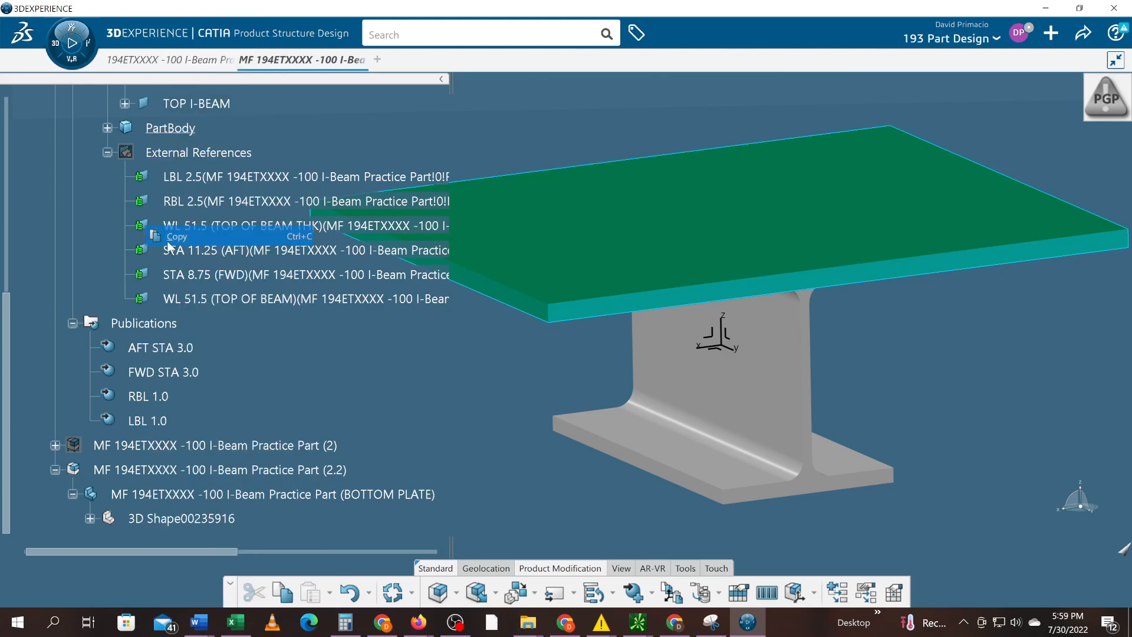
{"action": "left_click", "coordinate": [160, 348]}
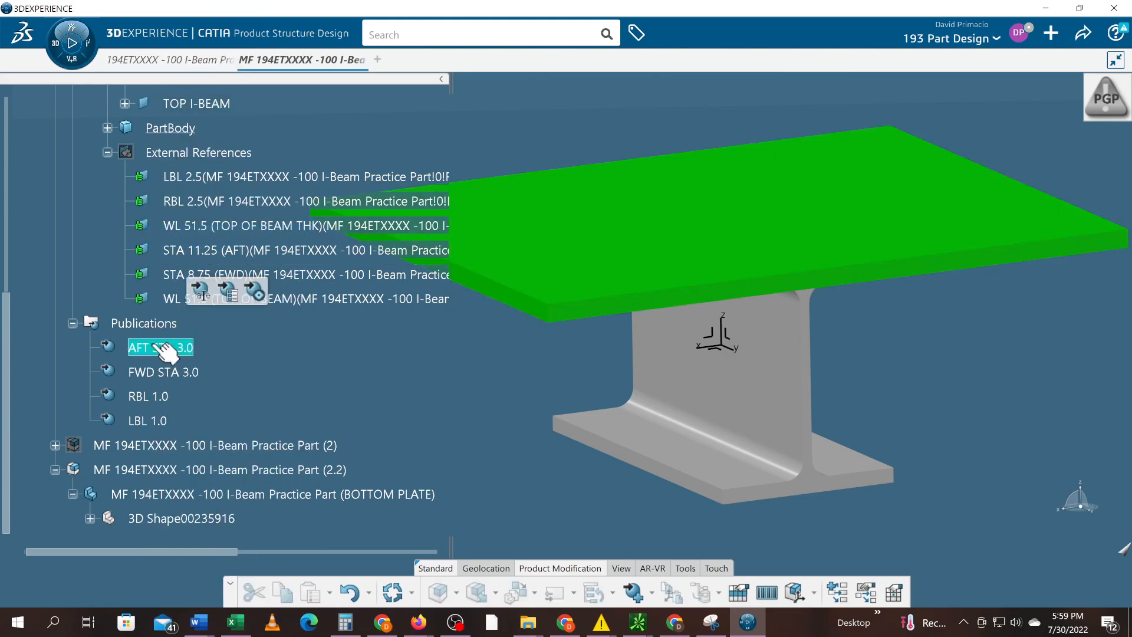
{"action": "left_click", "coordinate": [146, 421], "text": "shift"}
{"action": "right_click", "coordinate": [144, 422]}
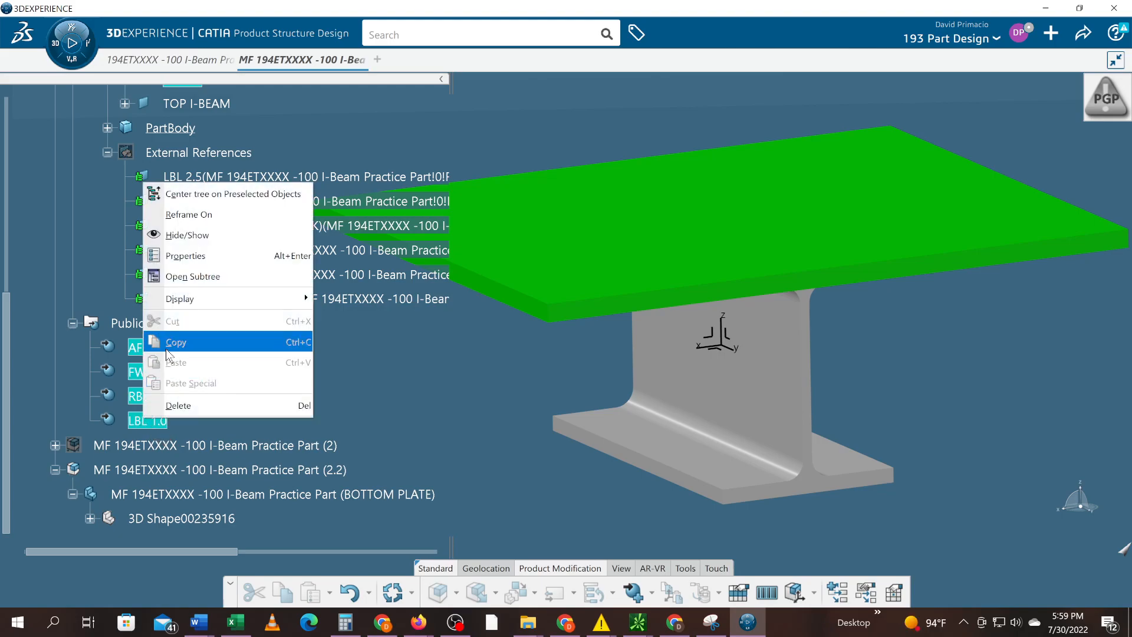
{"action": "left_click", "coordinate": [412, 377]}
{"action": "left_click", "coordinate": [325, 363]}
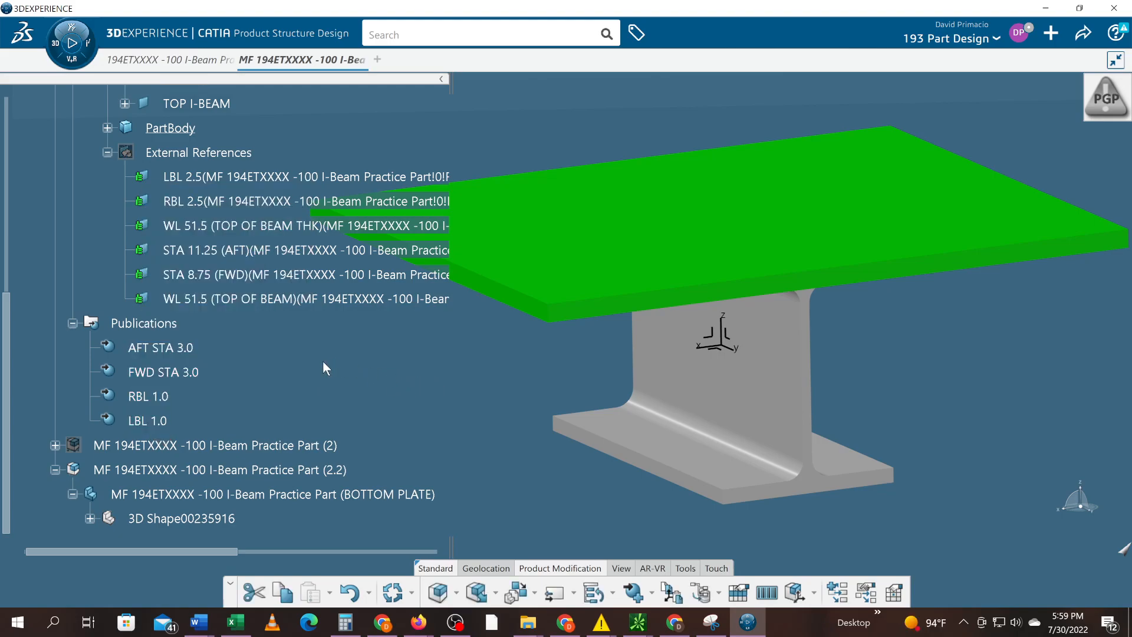
{"action": "scroll", "coordinate": [158, 273], "scroll_direction": "up", "scroll_amount": 2}
{"action": "scroll", "coordinate": [158, 273], "scroll_direction": "down", "scroll_amount": 1}
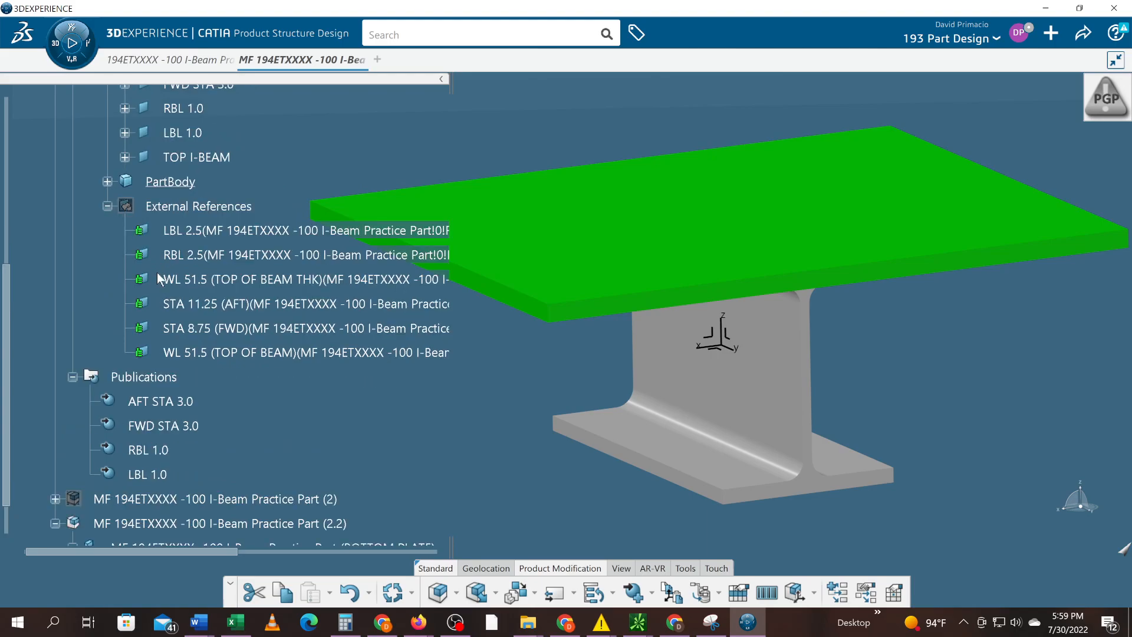
- Try to copy the AFT STA 3.0, FWD STA 3.0, RBL 1.0 and LBL 1.0 publications of product (1)
{"action": "double_click", "coordinate": [160, 378]}
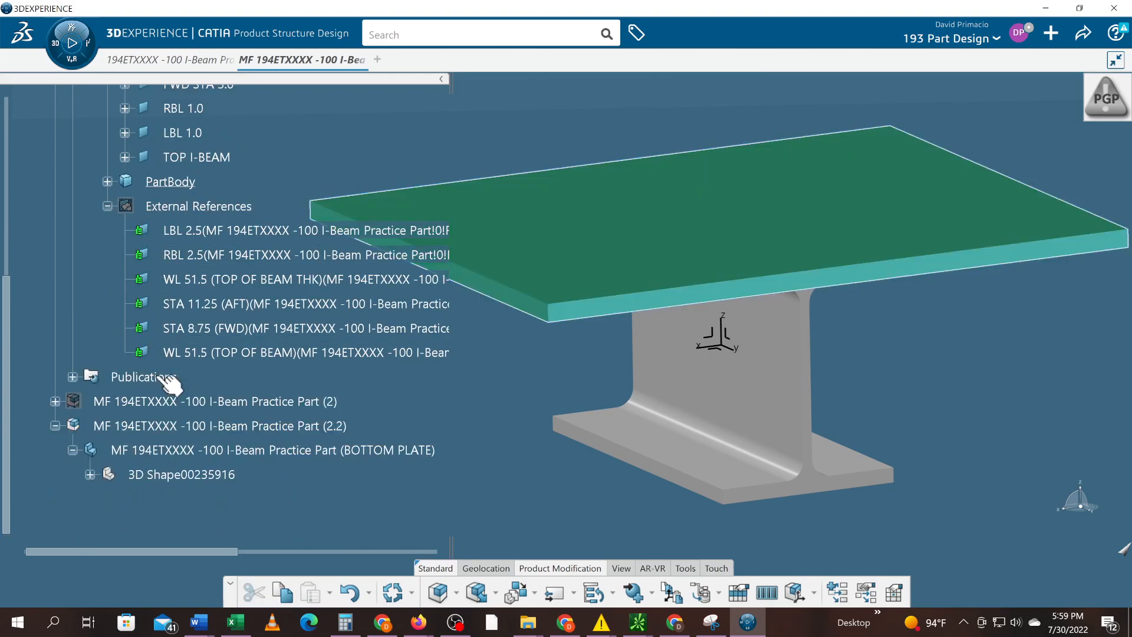
{"action": "double_click", "coordinate": [164, 378]}
{"action": "left_click", "coordinate": [177, 401]}
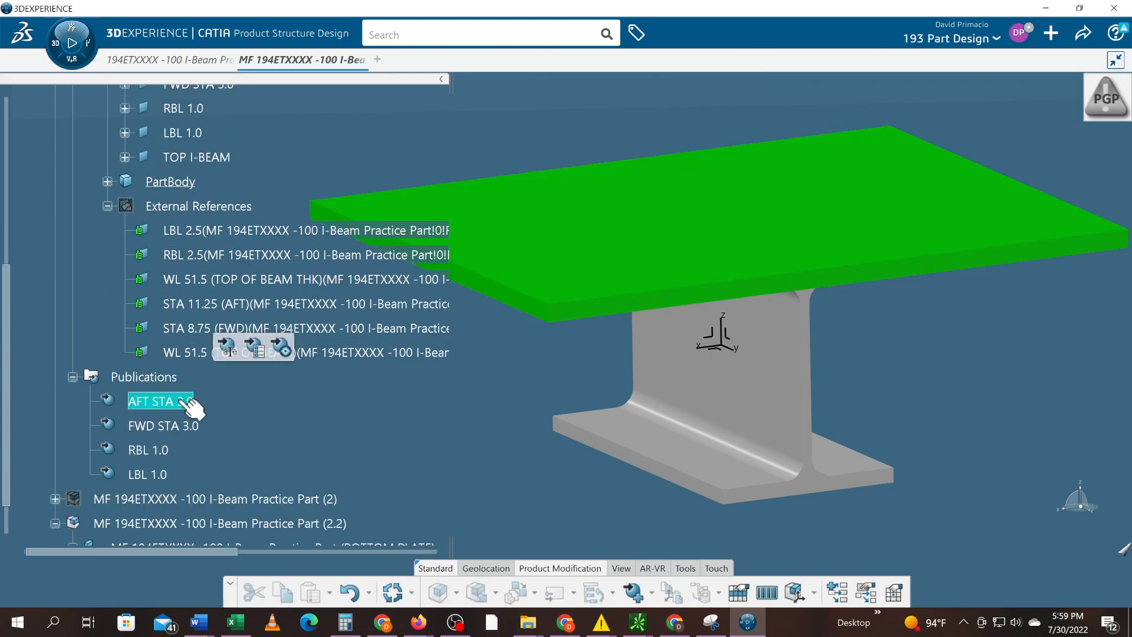
{"action": "left_click", "coordinate": [168, 473], "text": "shift"}
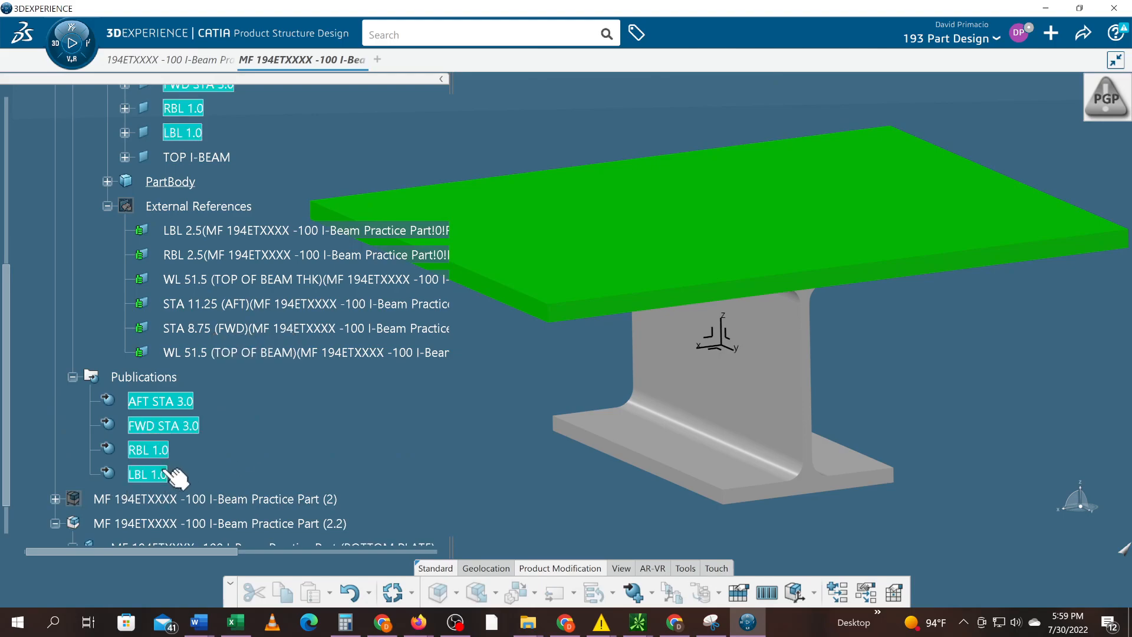
{"action": "scroll", "coordinate": [289, 384], "scroll_direction": "up", "scroll_amount": 2}
{"action": "scroll", "coordinate": [298, 392], "scroll_direction": "down", "scroll_amount": 2}
{"action": "right_click", "coordinate": [154, 409]}
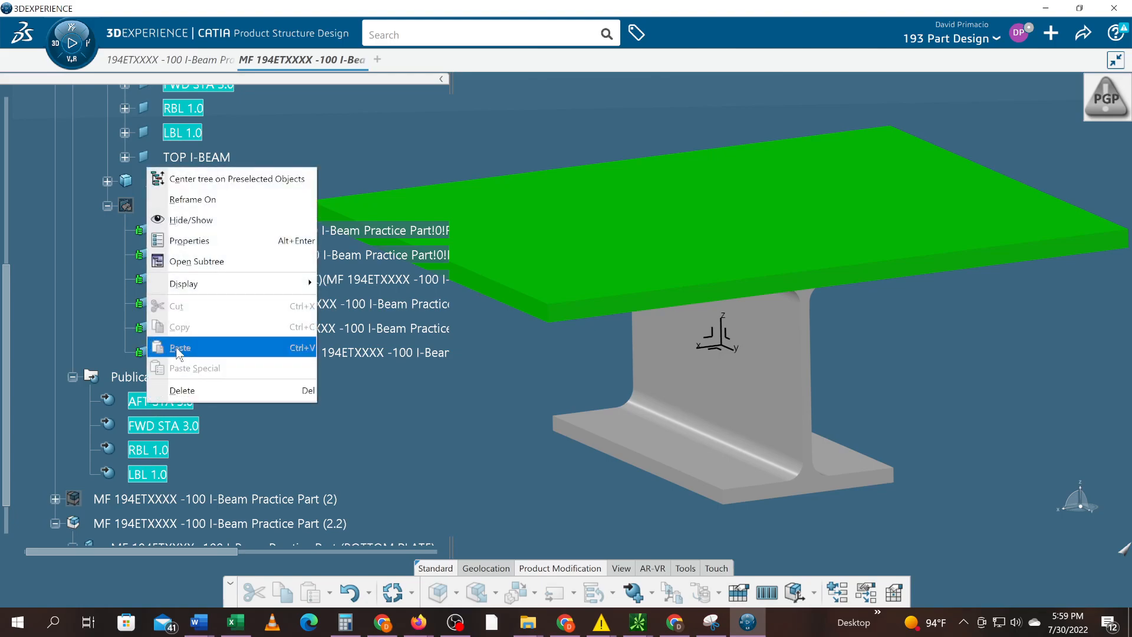
- Activate the top plate's 3D shape in Part Design and copy product (1)'s AFT STA 3.0, FWD STA 3.0, RBL 1.0 and LBL 1.0 publications
{"action": "scroll", "coordinate": [369, 429], "scroll_direction": "up", "scroll_amount": 5}
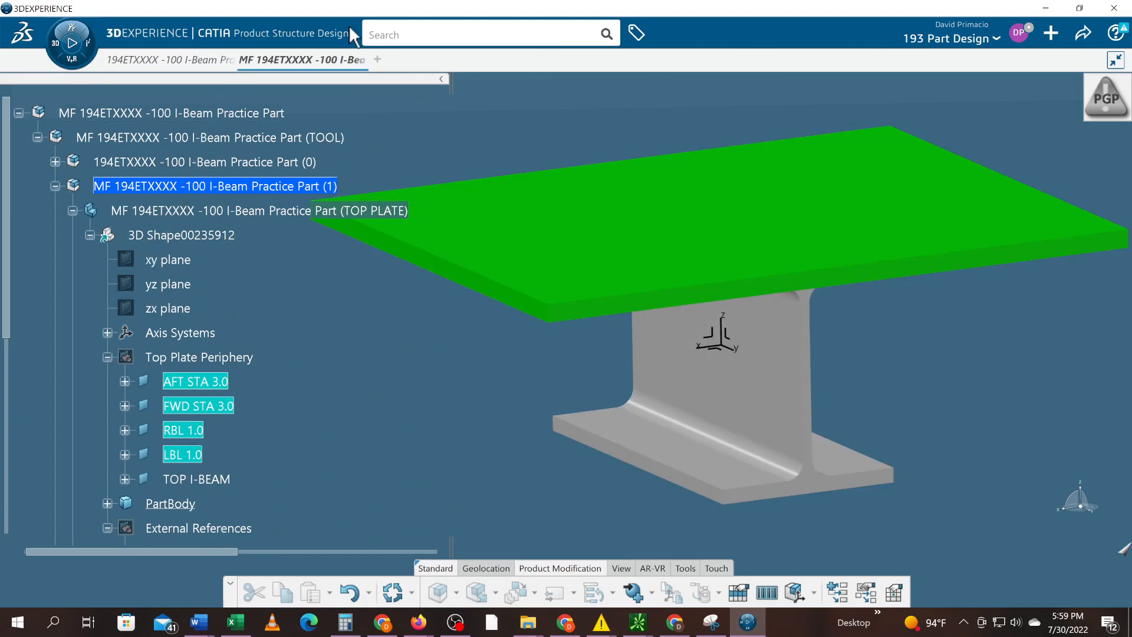
{"action": "left_click", "coordinate": [196, 242]}
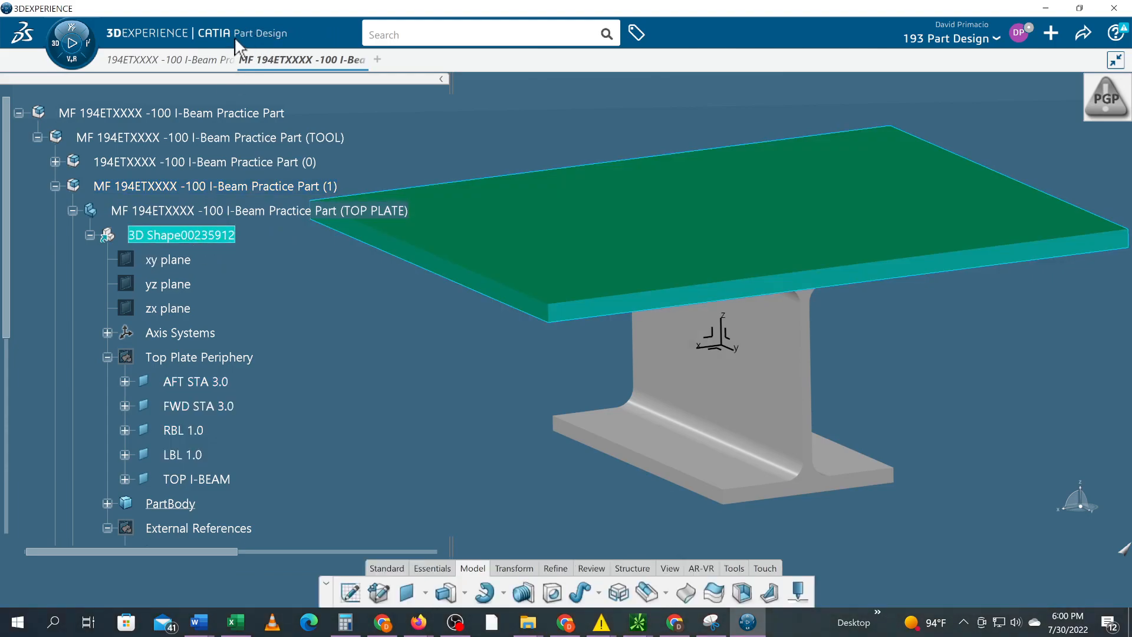
{"action": "scroll", "coordinate": [289, 351], "scroll_direction": "down", "scroll_amount": 5}
{"action": "scroll", "coordinate": [284, 355], "scroll_direction": "down", "scroll_amount": 3}
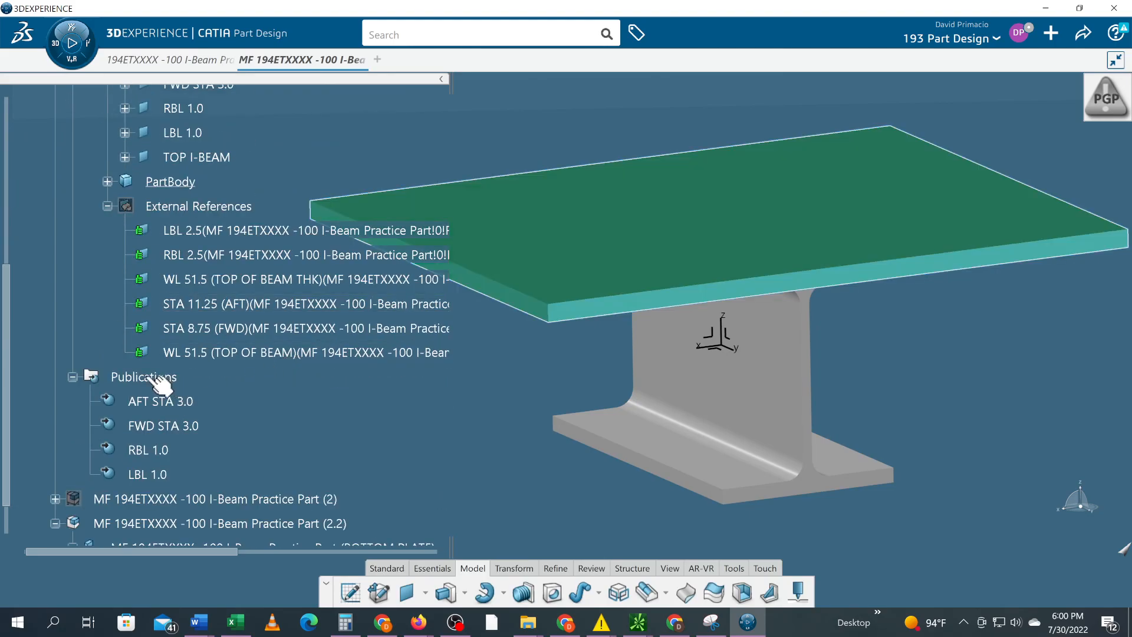
{"action": "right_click", "coordinate": [168, 380]}
{"action": "left_click", "coordinate": [171, 384]}
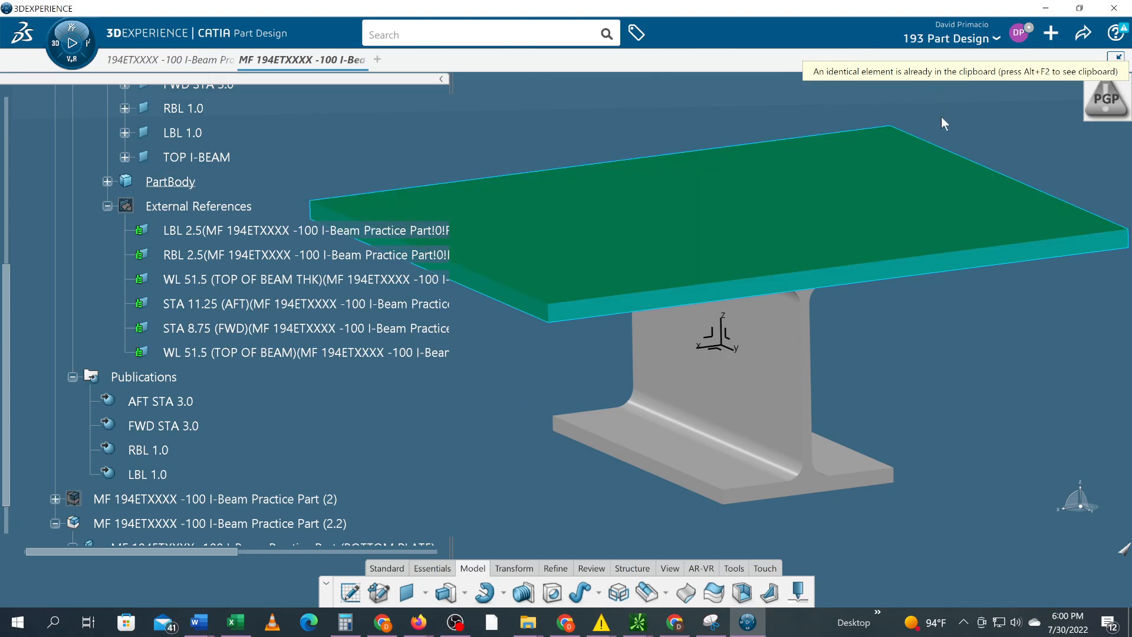
{"action": "left_click", "coordinate": [177, 403]}
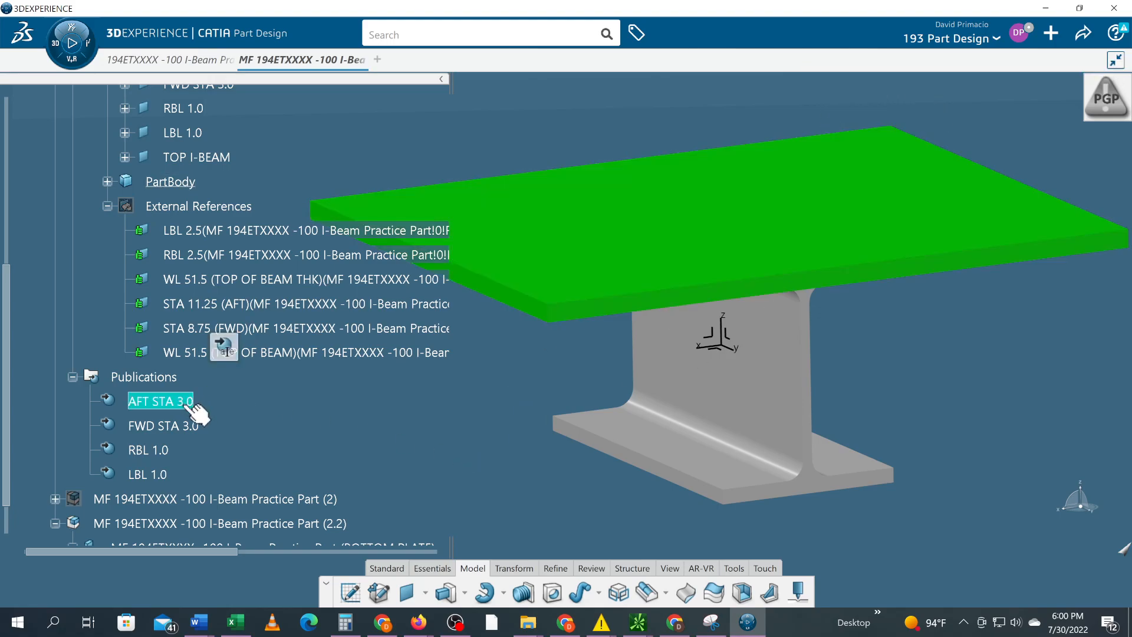
{"action": "left_click", "coordinate": [148, 474], "text": "shift"}
{"action": "right_click", "coordinate": [159, 475]}
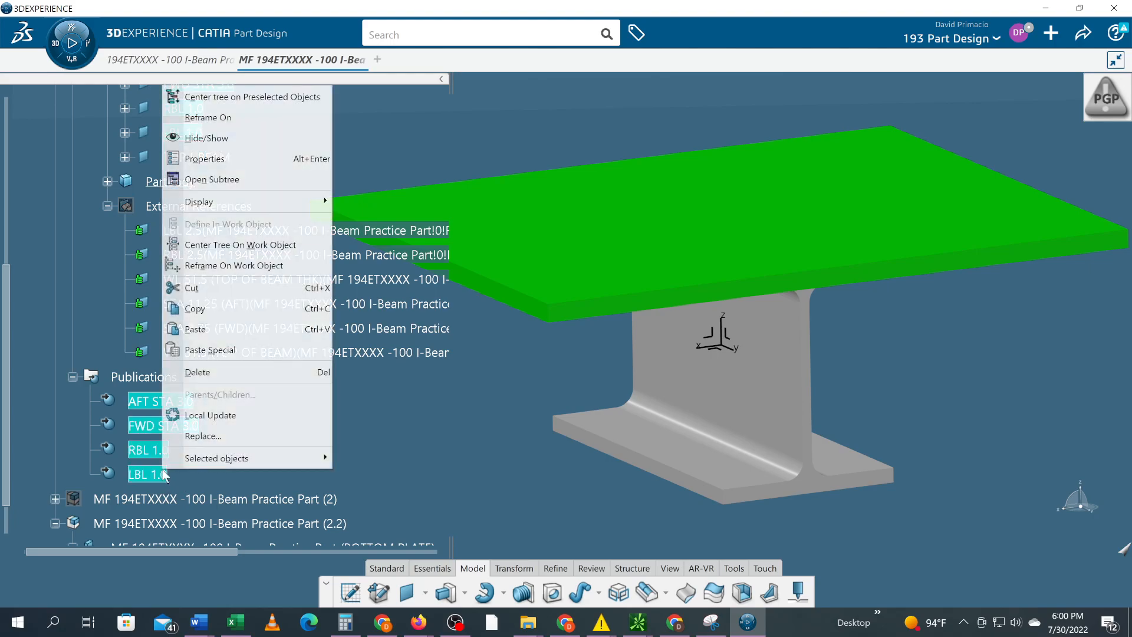
{"action": "left_click", "coordinate": [230, 325]}
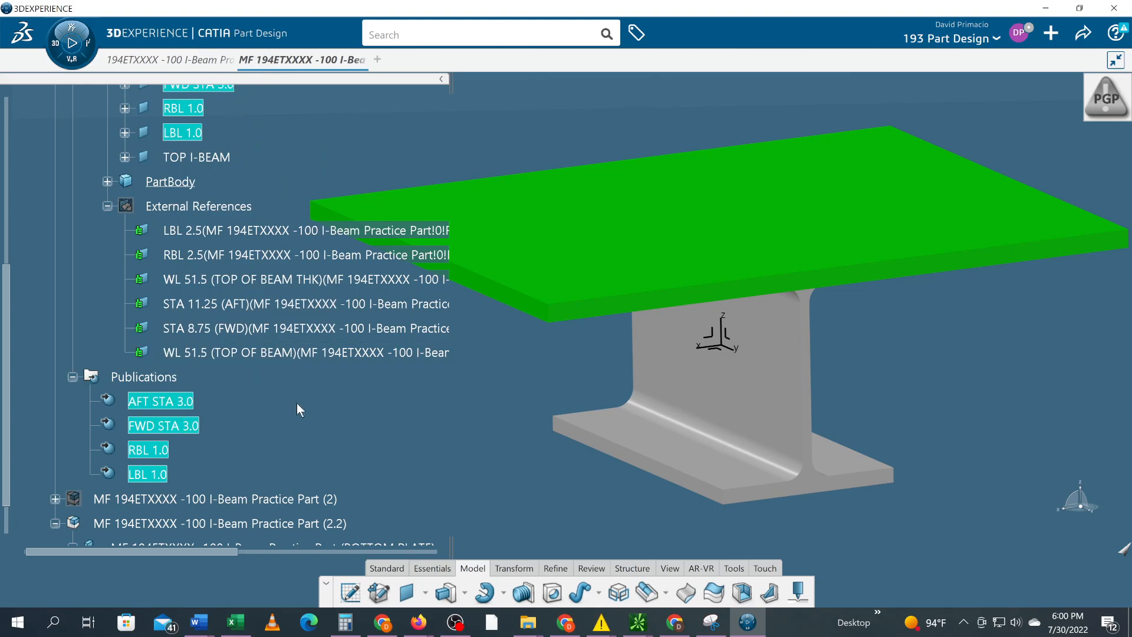
- Activate and expand the bottom plate's 3D shape under product (2.2)
{"action": "scroll", "coordinate": [289, 395], "scroll_direction": "down", "scroll_amount": 2}
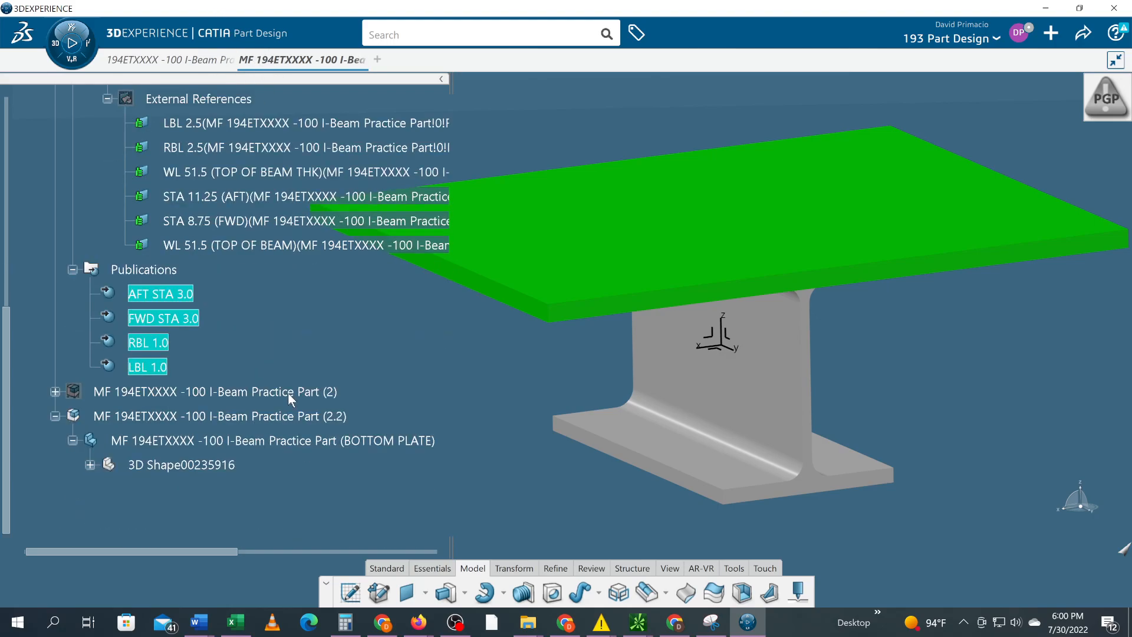
{"action": "left_click", "coordinate": [188, 465]}
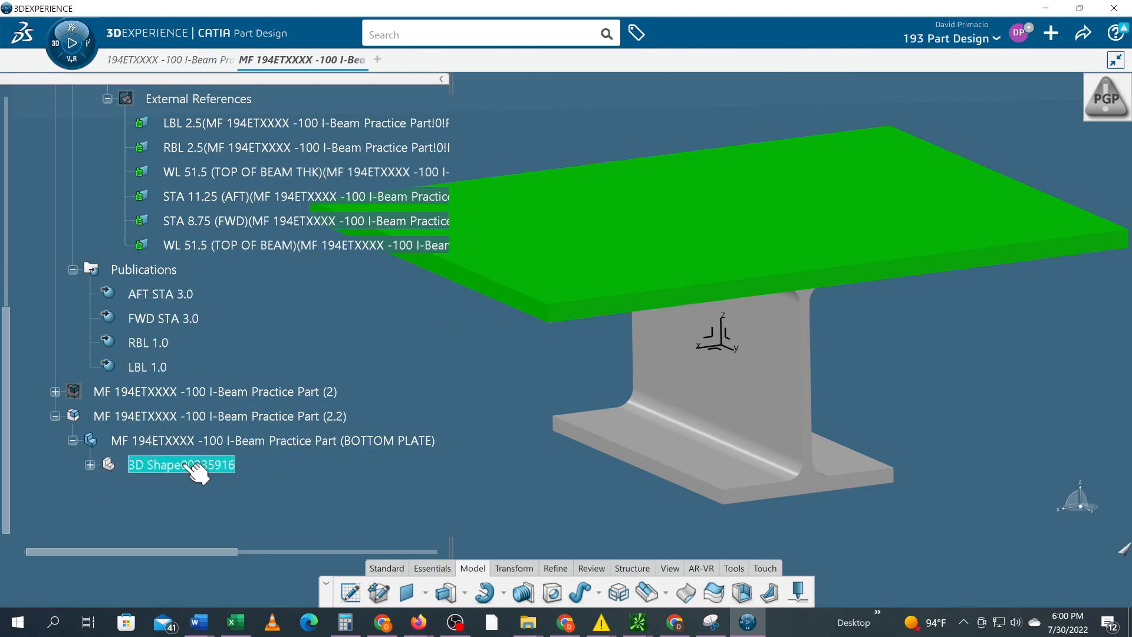
{"action": "double_click", "coordinate": [197, 471]}
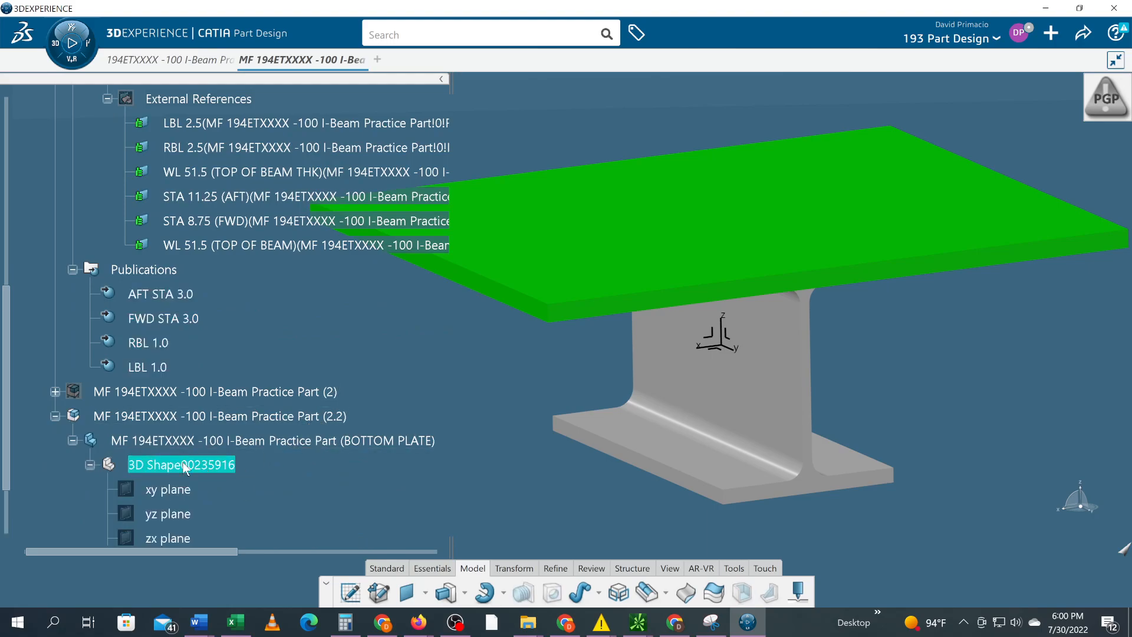
- Paste the copied publications into the bottom plate's 3D shape As Result With Link and expand its External References
{"action": "right_click", "coordinate": [181, 358]}
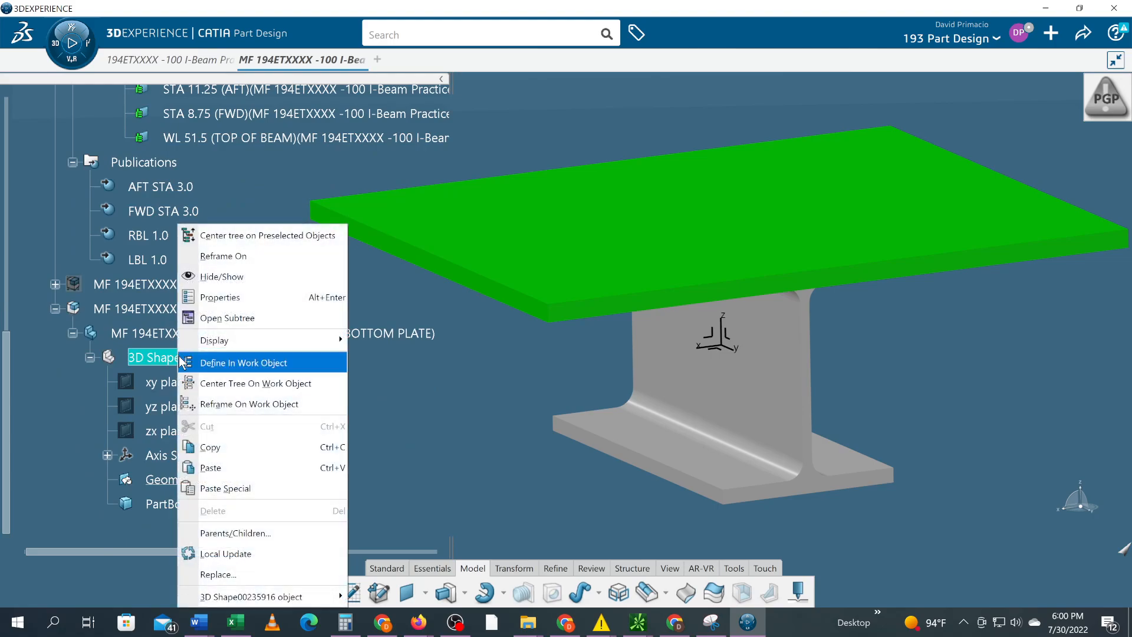
{"action": "left_click", "coordinate": [229, 489]}
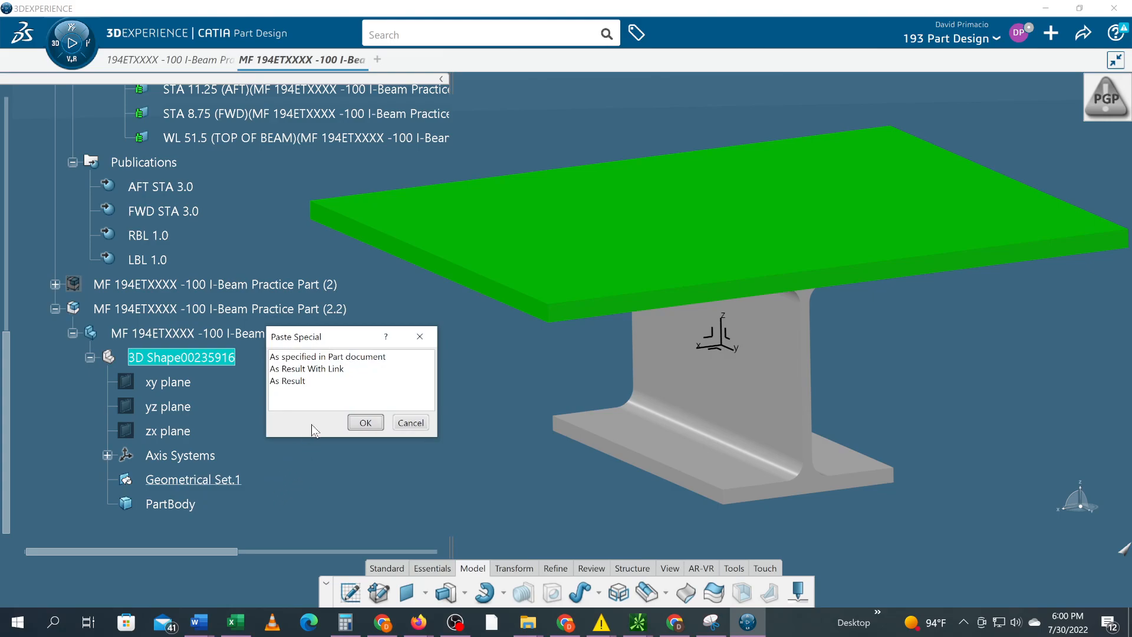
{"action": "left_click", "coordinate": [342, 369]}
{"action": "left_click", "coordinate": [365, 416]}
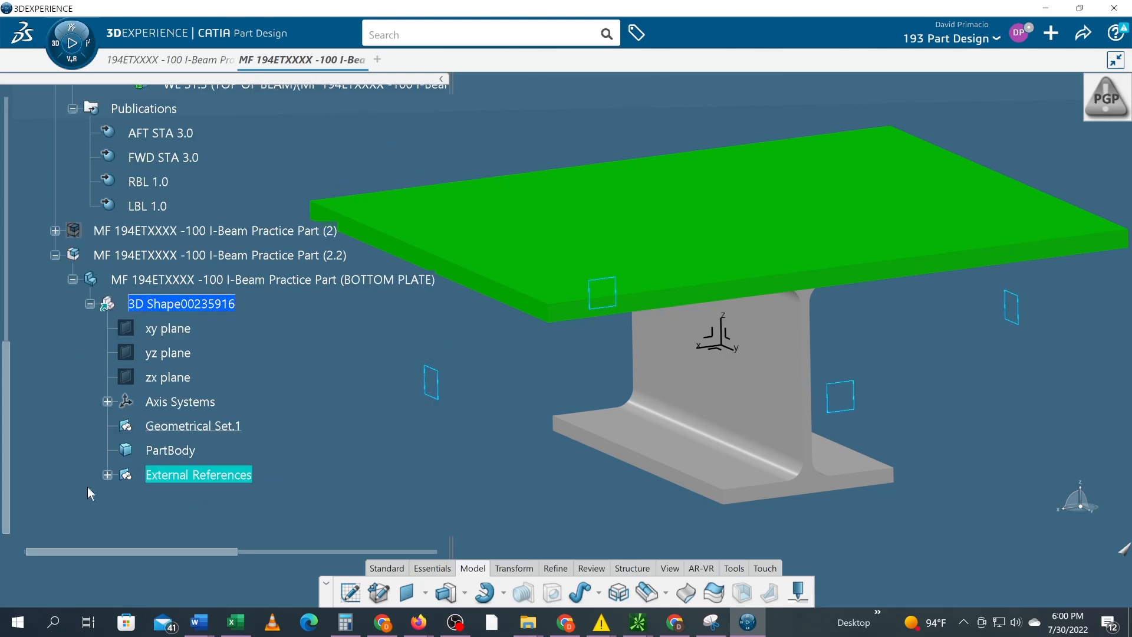
{"action": "left_click", "coordinate": [107, 475]}
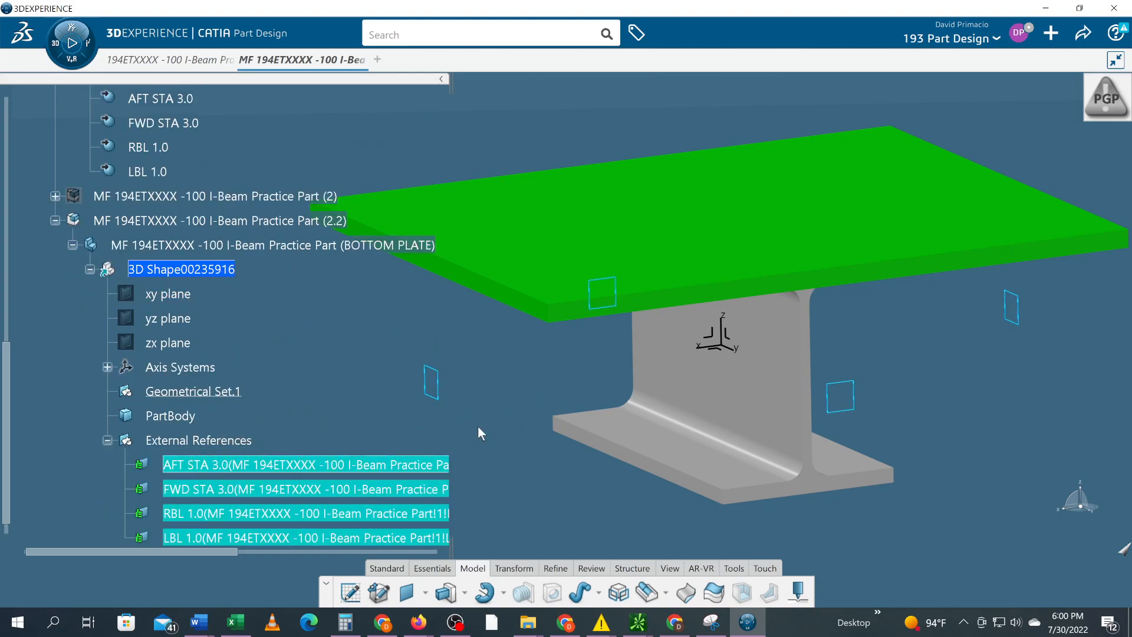
{"action": "left_click", "coordinate": [288, 352]}
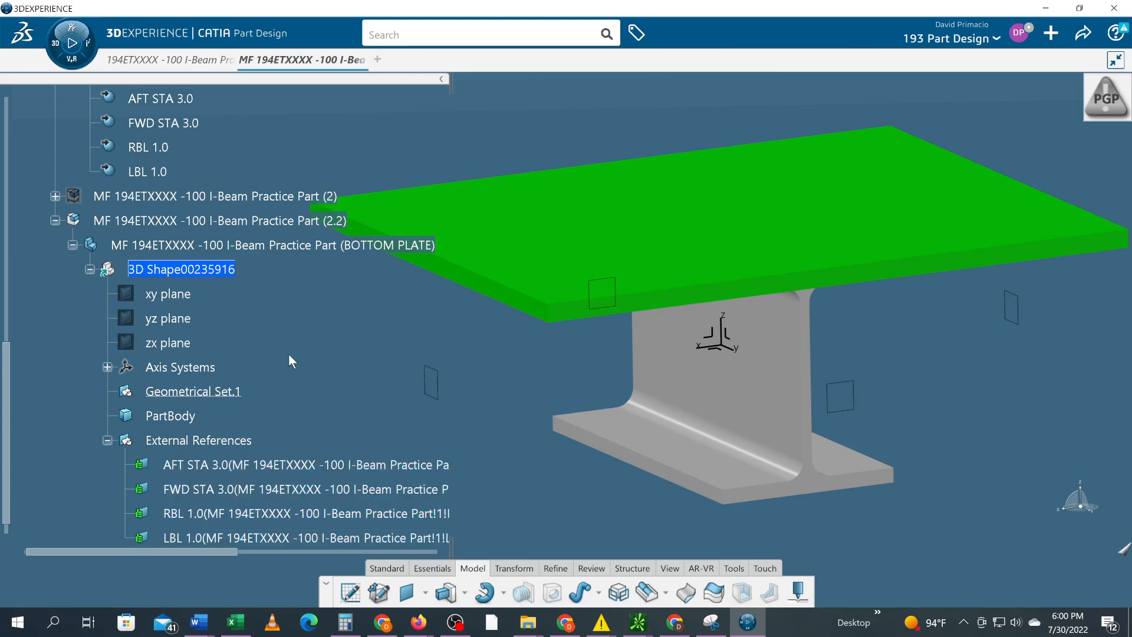
- Collapse the top plate part, product (1) and product (2.2) in the tree
{"action": "scroll", "coordinate": [288, 353], "scroll_direction": "up", "scroll_amount": 2}
{"action": "scroll", "coordinate": [288, 354], "scroll_direction": "up", "scroll_amount": 2}
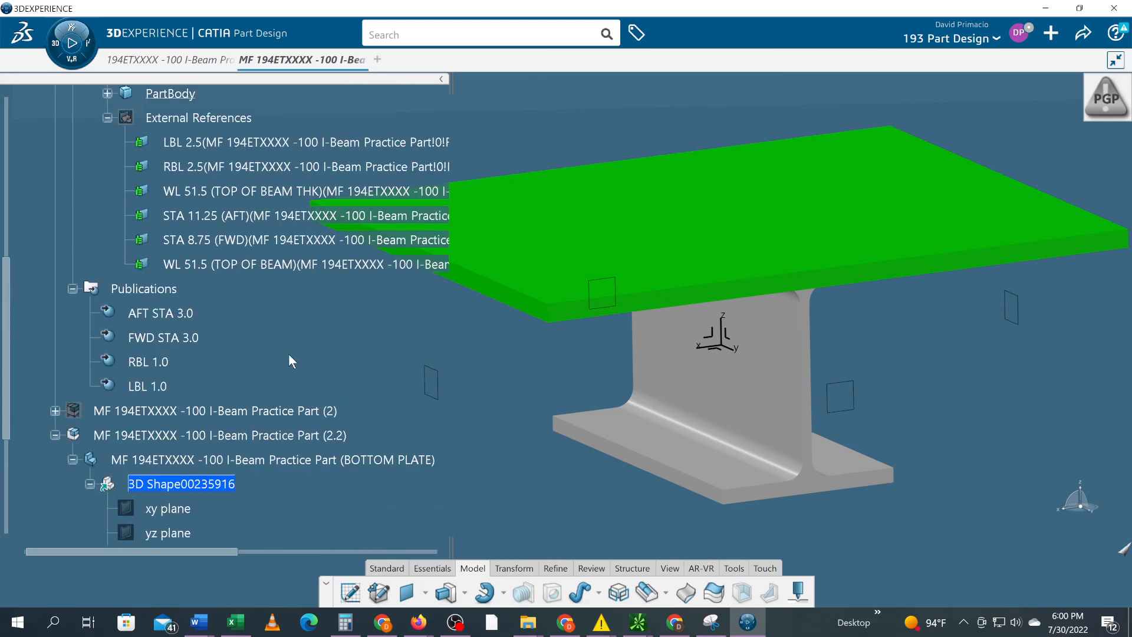
{"action": "scroll", "coordinate": [288, 357], "scroll_direction": "up", "scroll_amount": 5}
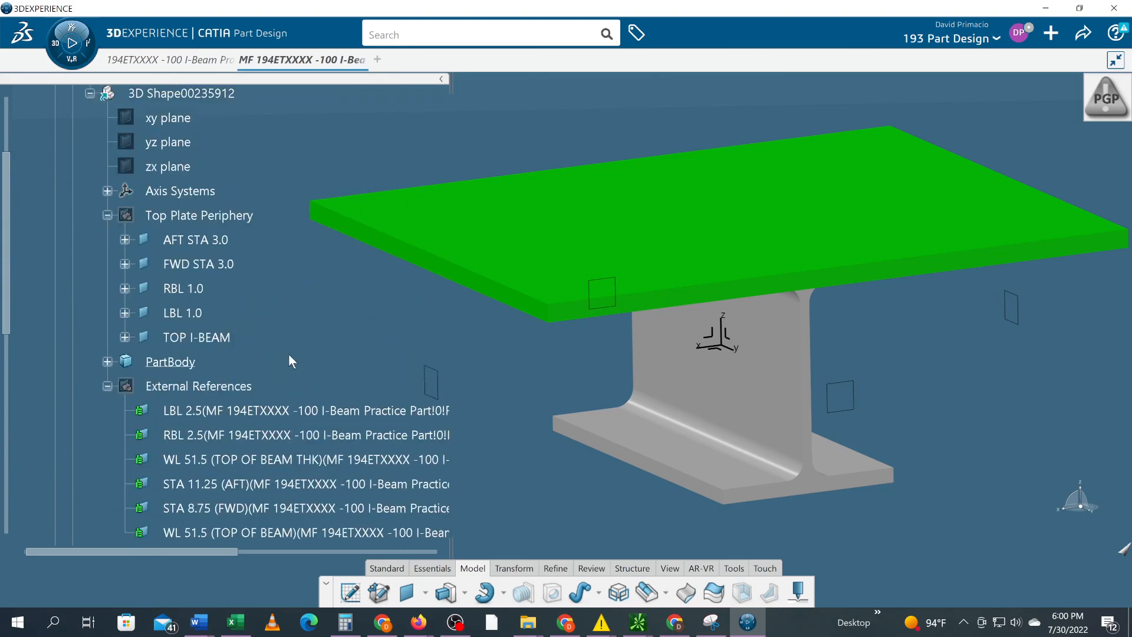
{"action": "scroll", "coordinate": [289, 357], "scroll_direction": "up", "scroll_amount": 2}
{"action": "scroll", "coordinate": [289, 356], "scroll_direction": "up", "scroll_amount": 2}
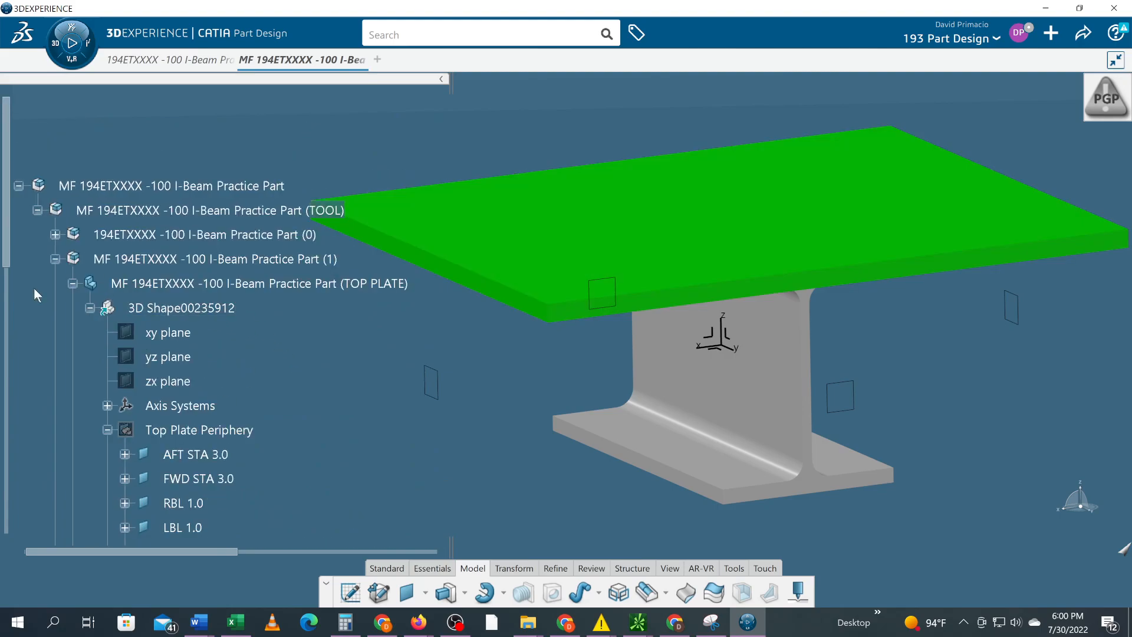
{"action": "left_click", "coordinate": [73, 284]}
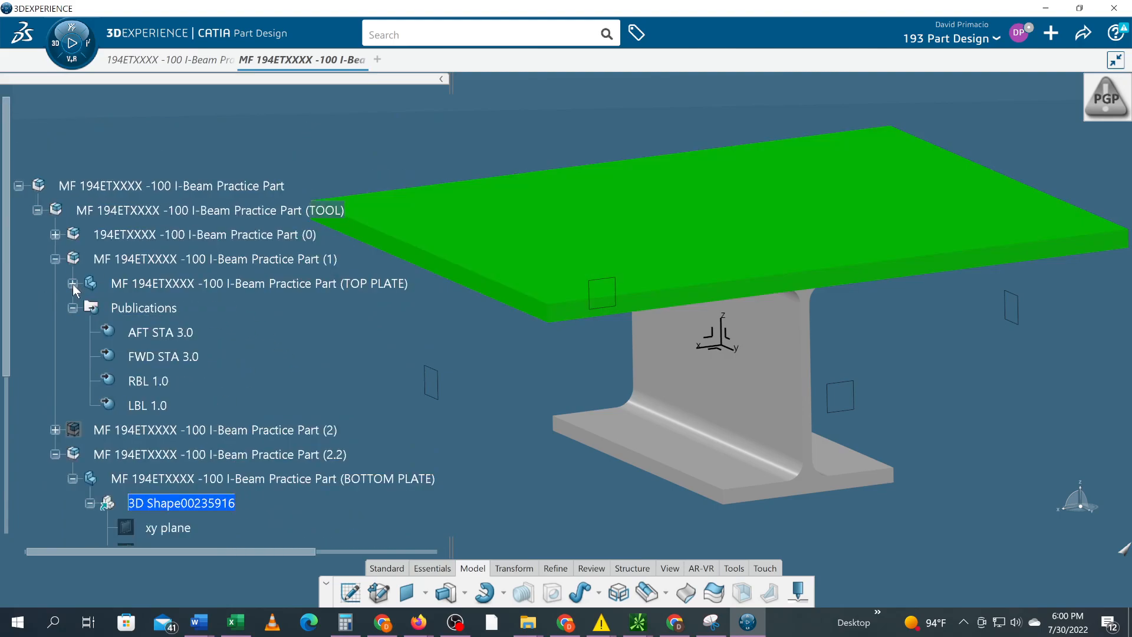
{"action": "left_click", "coordinate": [55, 259]}
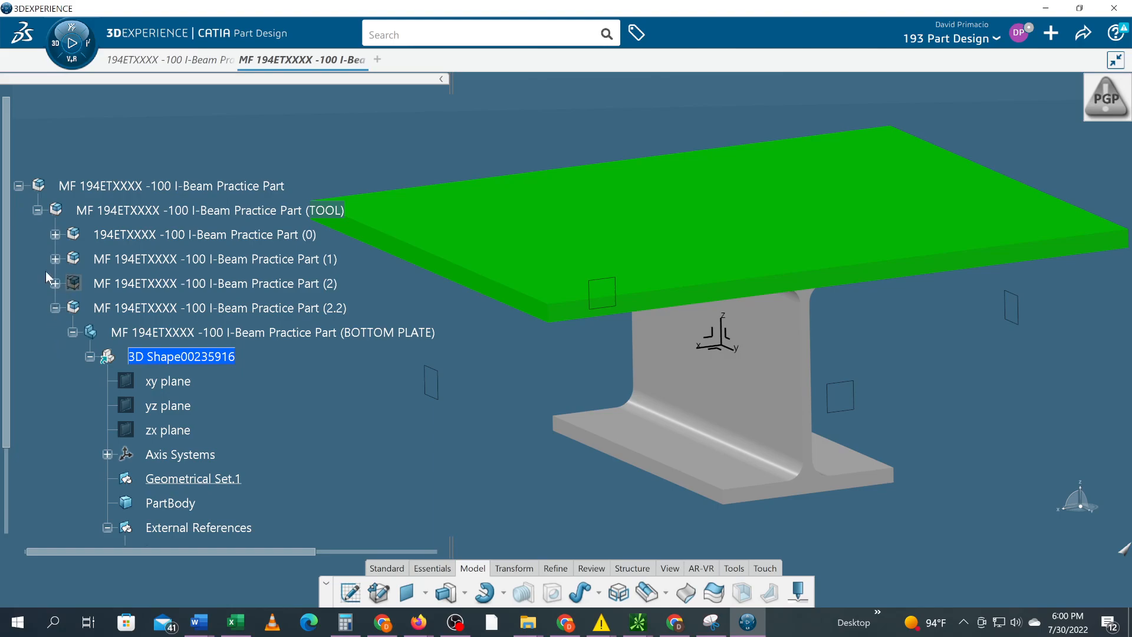
{"action": "left_click", "coordinate": [55, 308]}
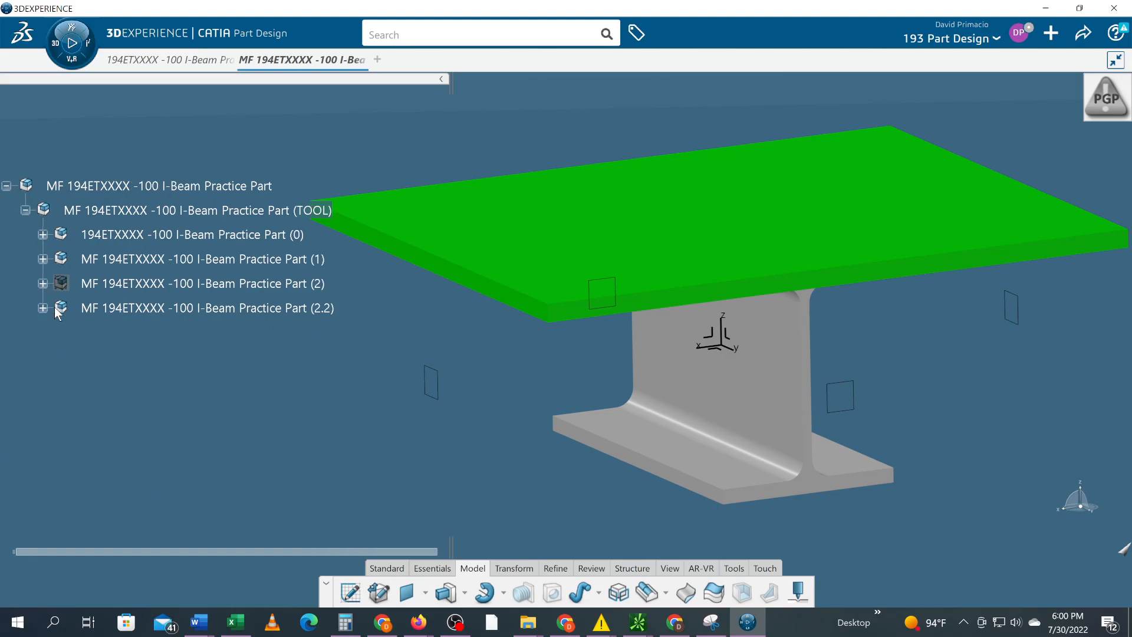
- Expand product (0) and its RLM part, and review the part's external references and publications
{"action": "left_click", "coordinate": [43, 234]}
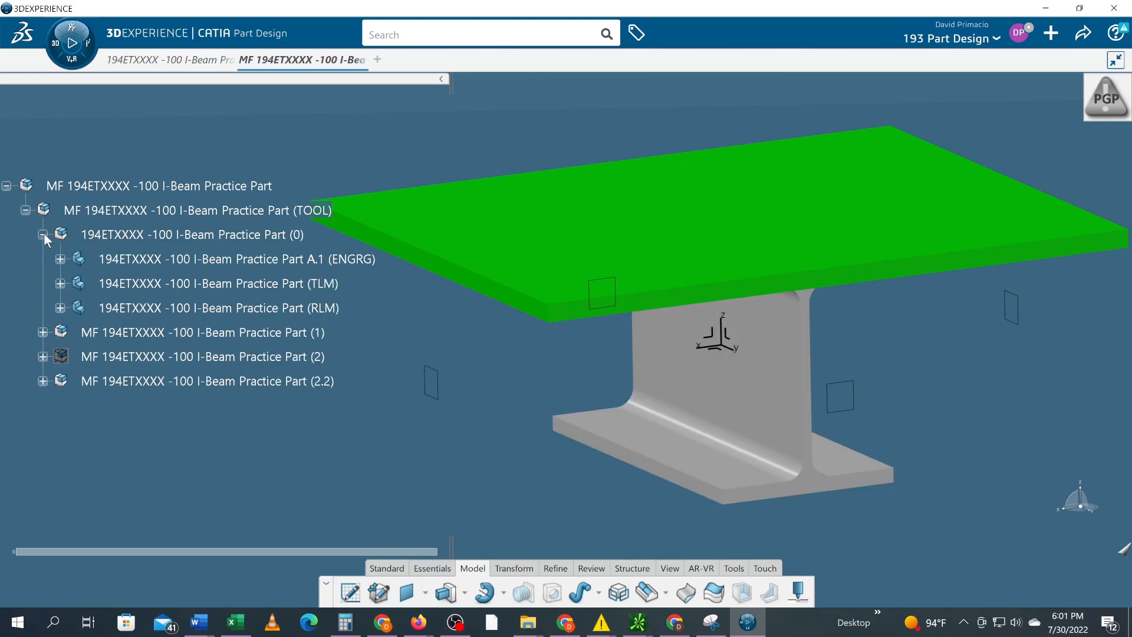
{"action": "left_click", "coordinate": [60, 307]}
{"action": "scroll", "coordinate": [76, 350], "scroll_direction": "down", "scroll_amount": 5}
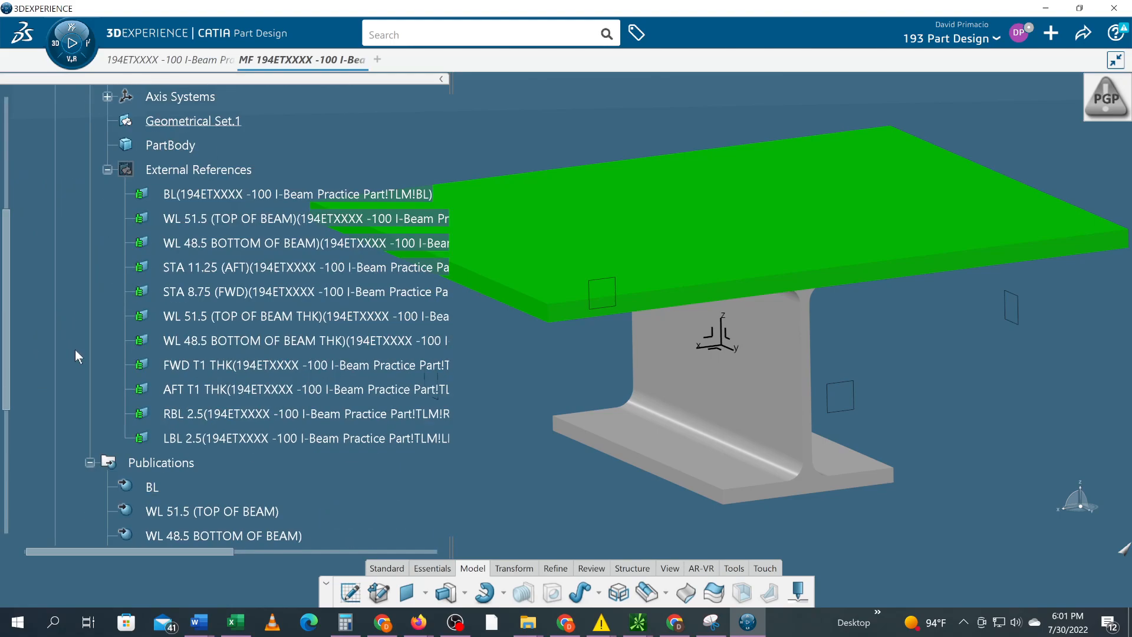
{"action": "scroll", "coordinate": [73, 348], "scroll_direction": "down", "scroll_amount": 2}
{"action": "scroll", "coordinate": [72, 347], "scroll_direction": "up", "scroll_amount": 6}
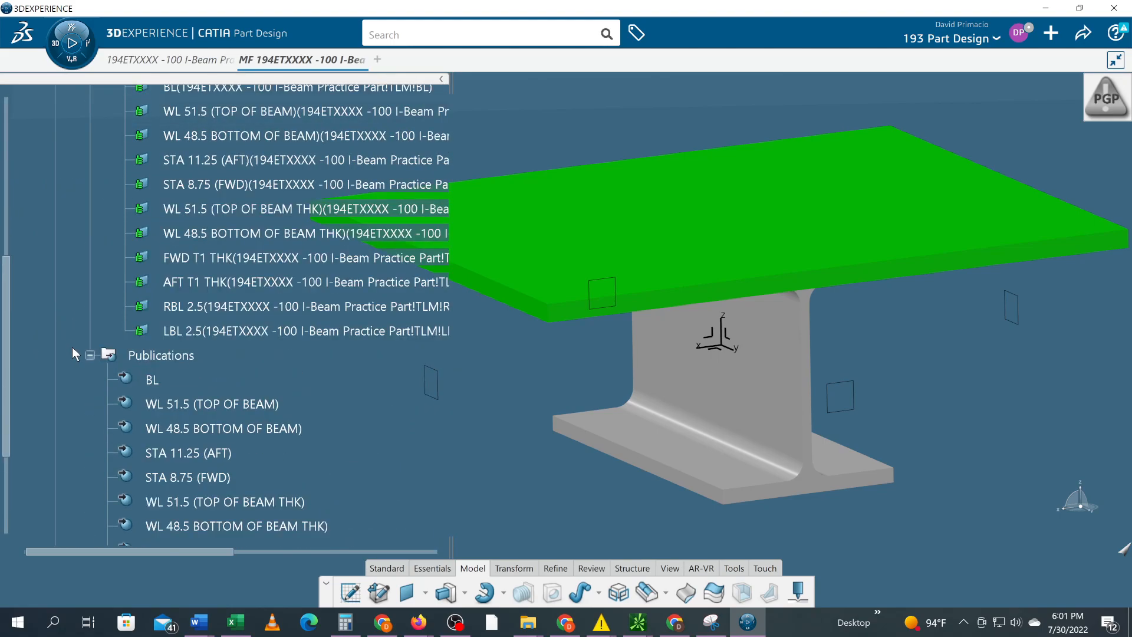
{"action": "scroll", "coordinate": [72, 345], "scroll_direction": "up", "scroll_amount": 5}
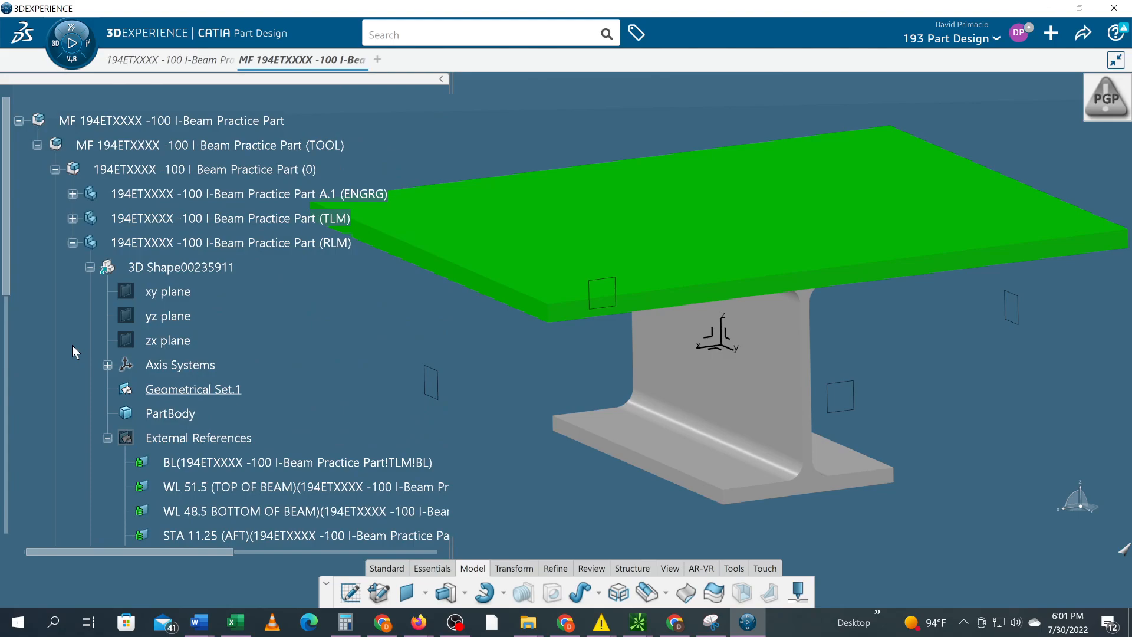
- Activate the RLM part's 3D shape and copy its WL 48.5 BOTTOM OF BEAM publication
{"action": "left_click", "coordinate": [171, 268]}
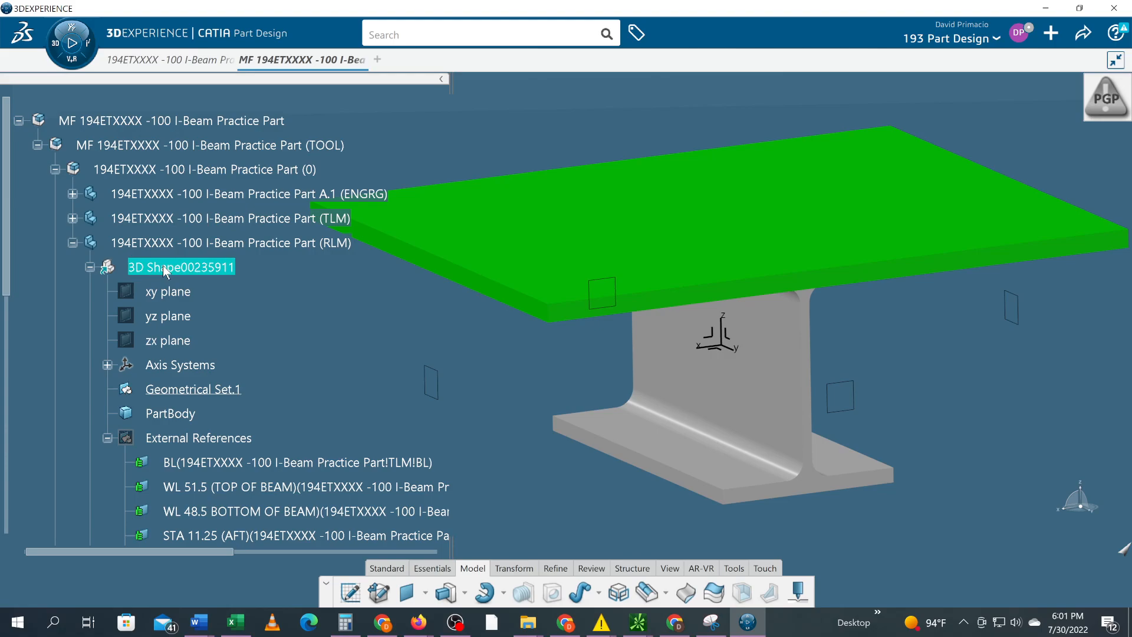
{"action": "scroll", "coordinate": [165, 270], "scroll_direction": "down", "scroll_amount": 6}
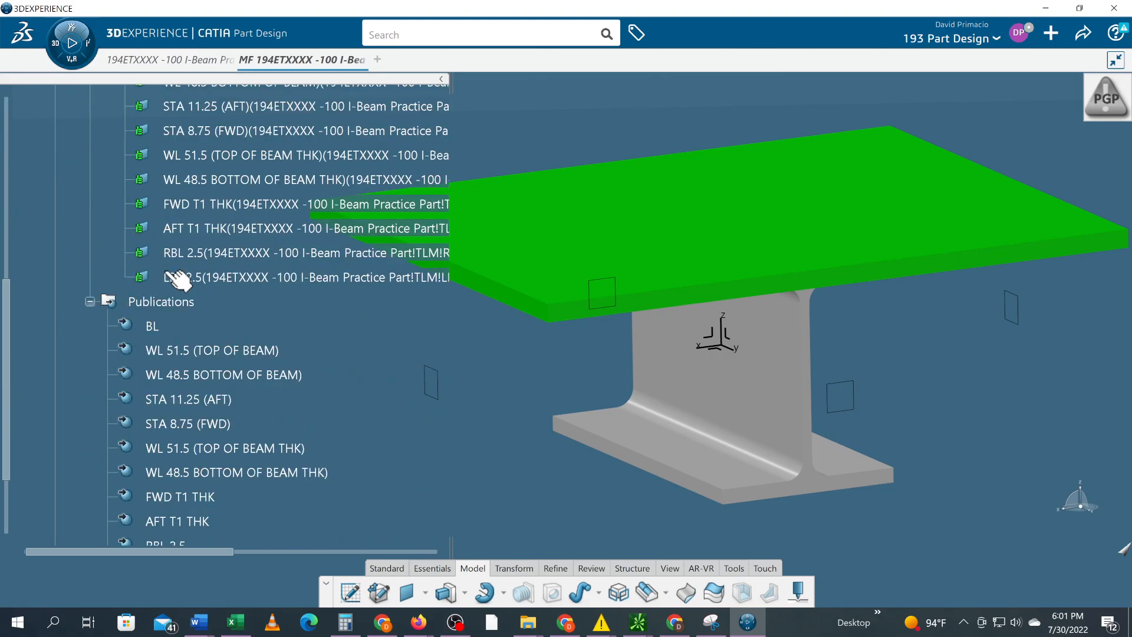
{"action": "scroll", "coordinate": [171, 277], "scroll_direction": "down", "scroll_amount": 2}
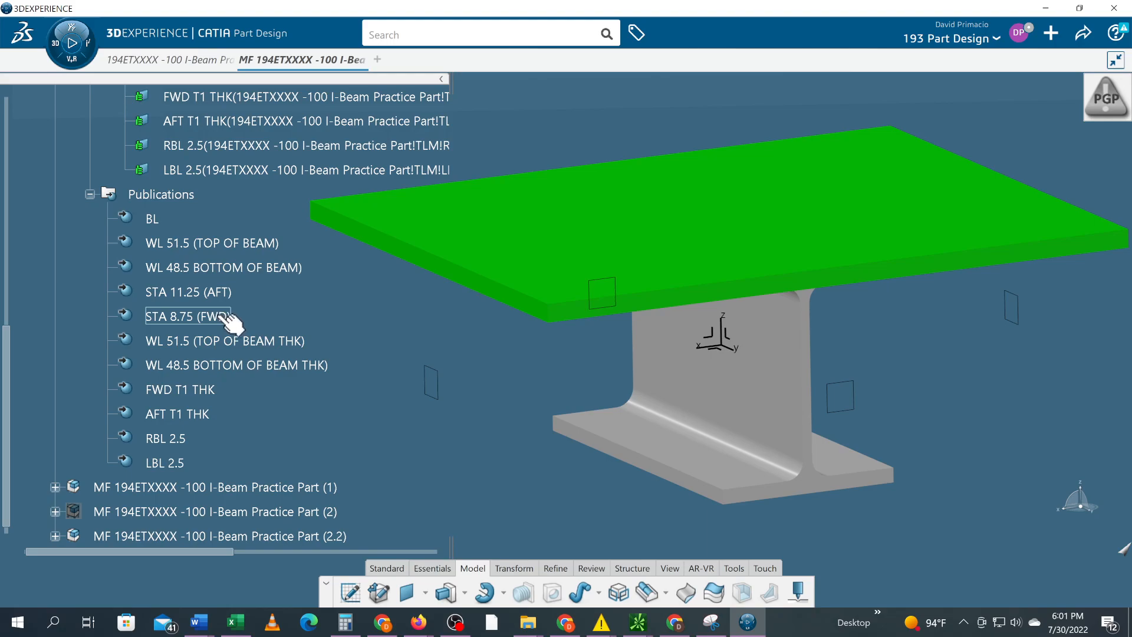
{"action": "left_click", "coordinate": [274, 272]}
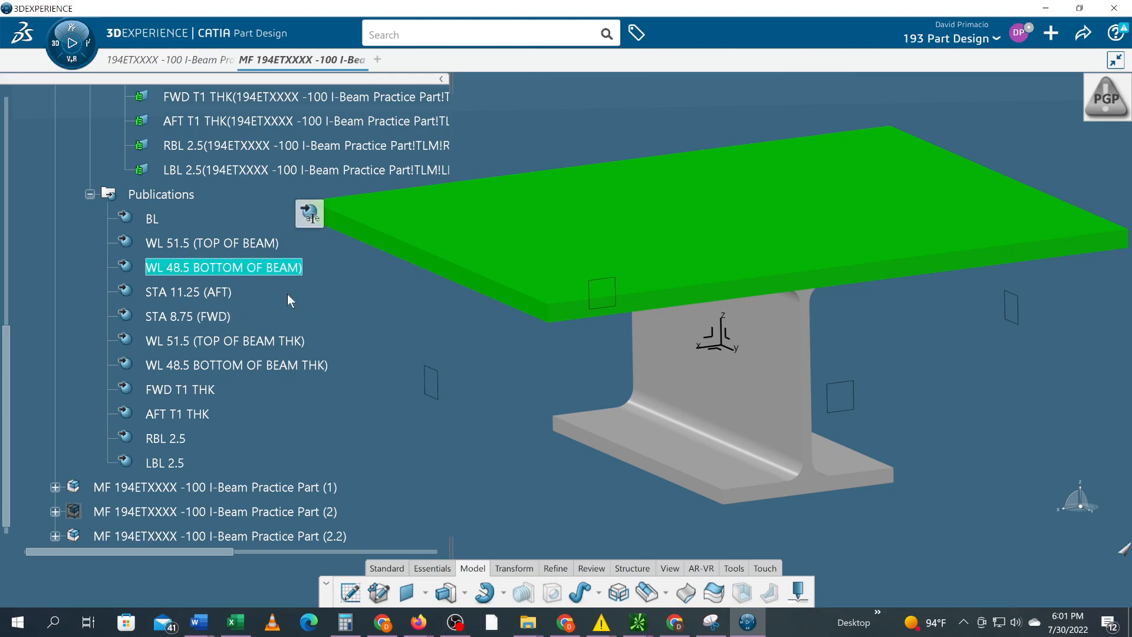
{"action": "right_click", "coordinate": [276, 273]}
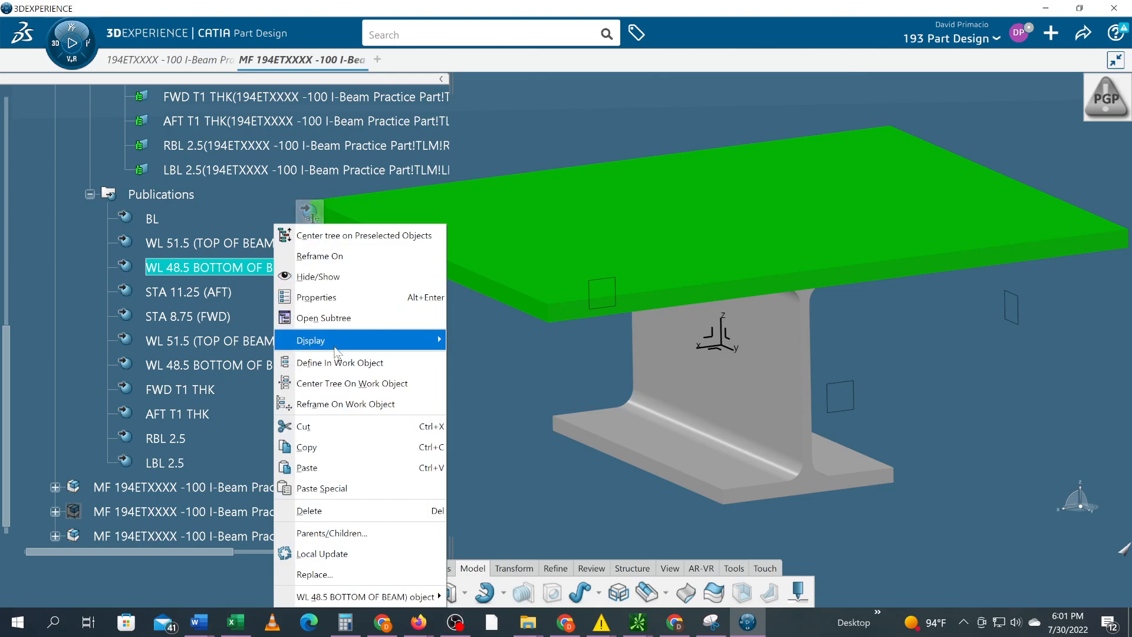
{"action": "left_click", "coordinate": [360, 447]}
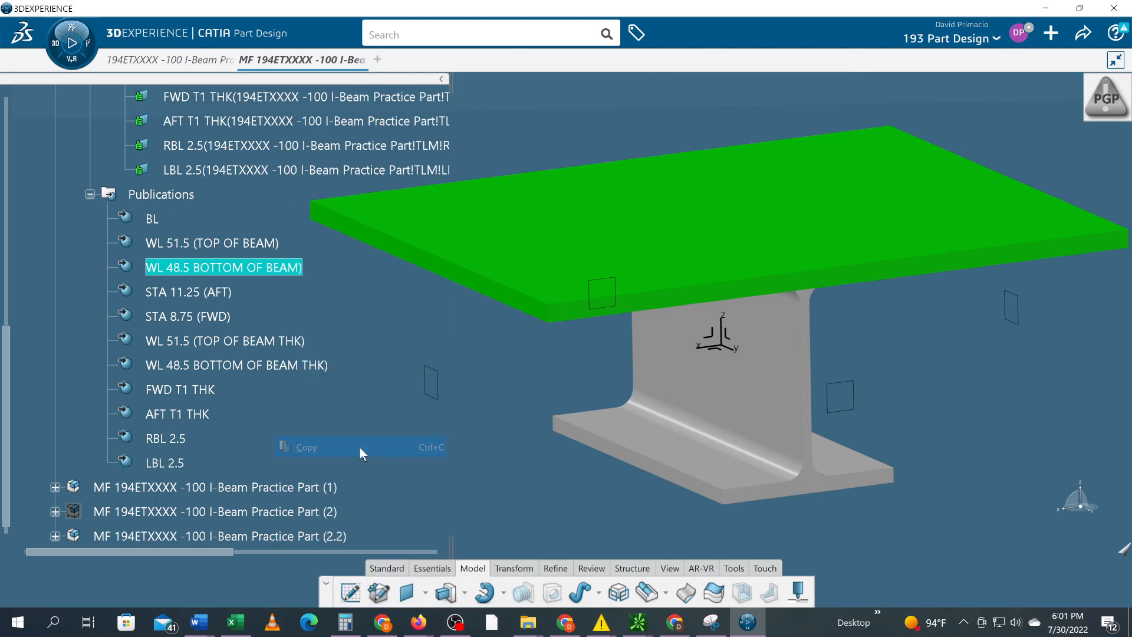
- Paste the copied WL 48.5 BOTTOM OF BEAM publication into the bottom plate's 3D shape As Result With Link
{"action": "scroll", "coordinate": [351, 448], "scroll_direction": "down", "scroll_amount": 4}
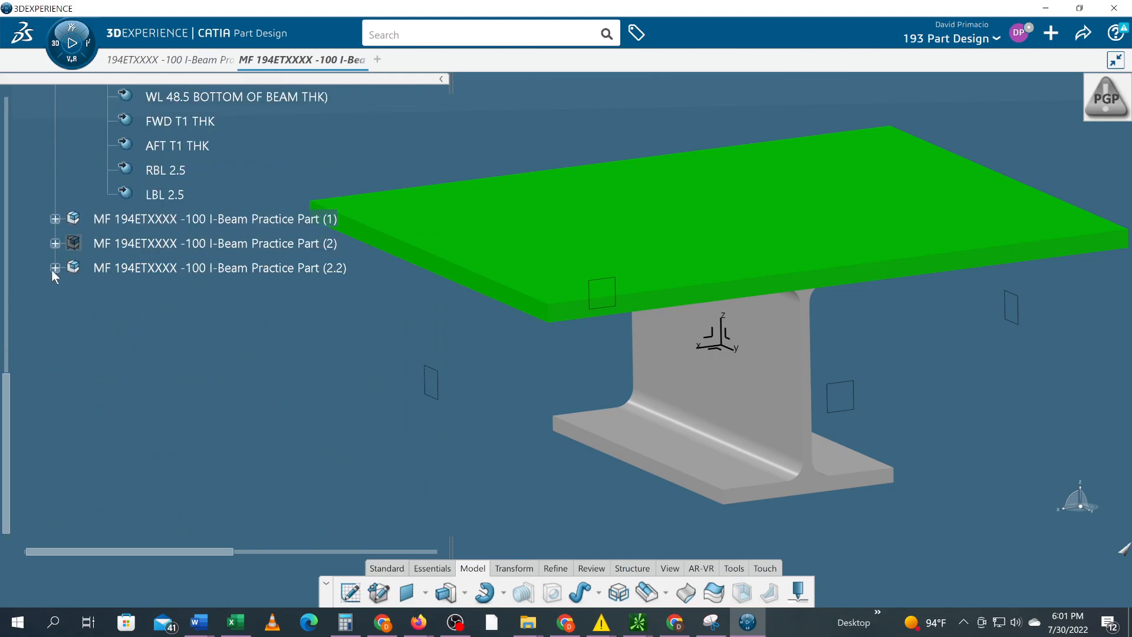
{"action": "left_click", "coordinate": [52, 269]}
{"action": "left_click", "coordinate": [73, 293]}
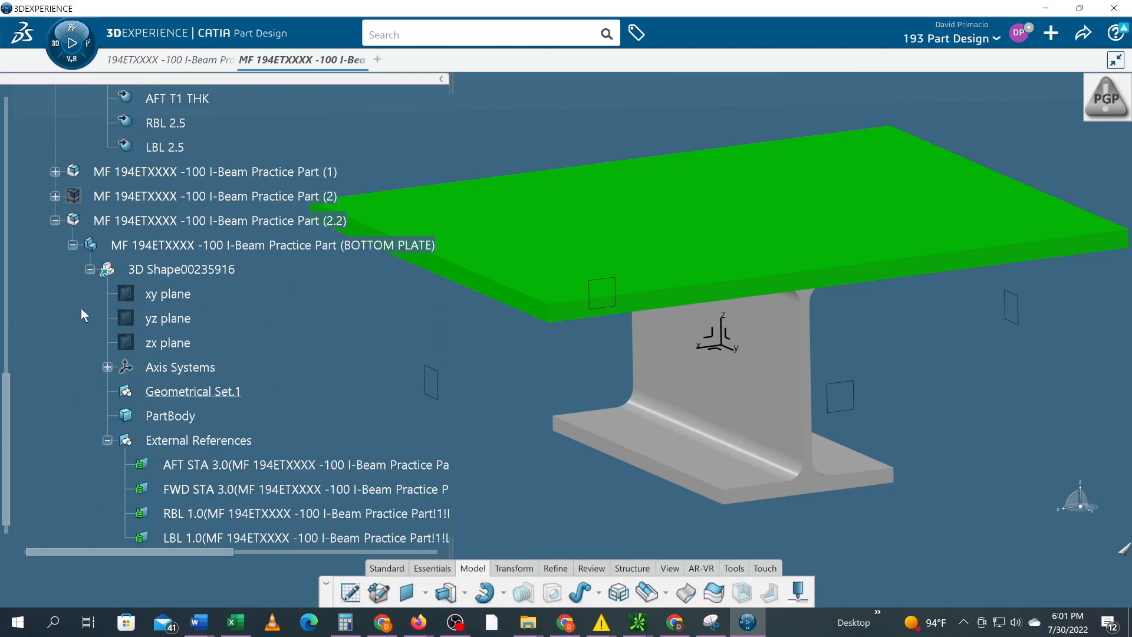
{"action": "left_click", "coordinate": [185, 272]}
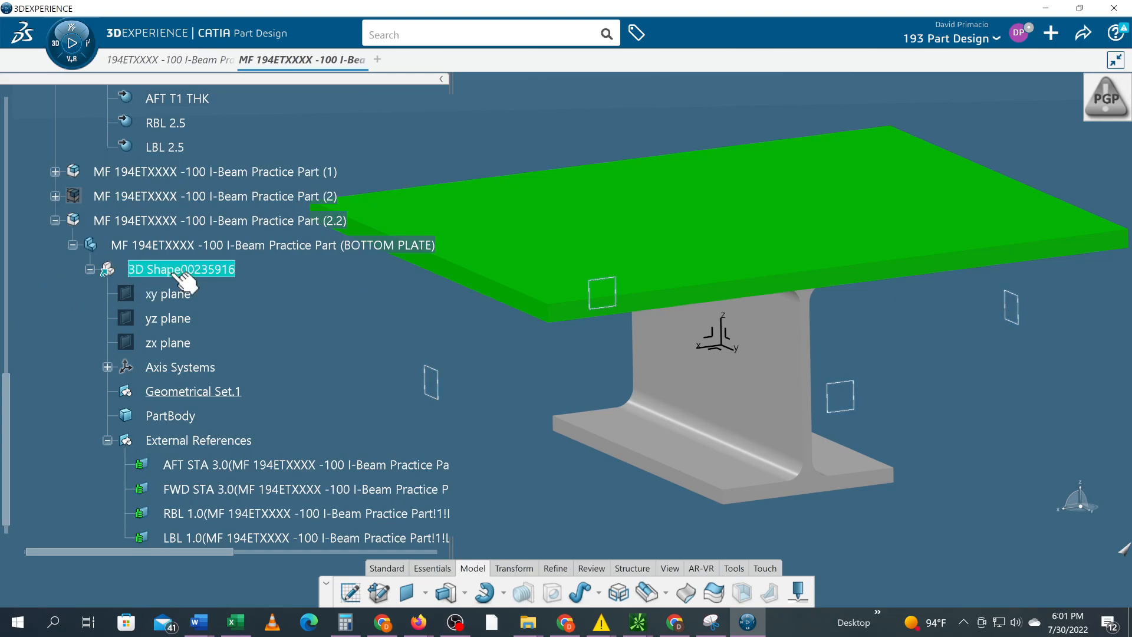
{"action": "right_click", "coordinate": [172, 275]}
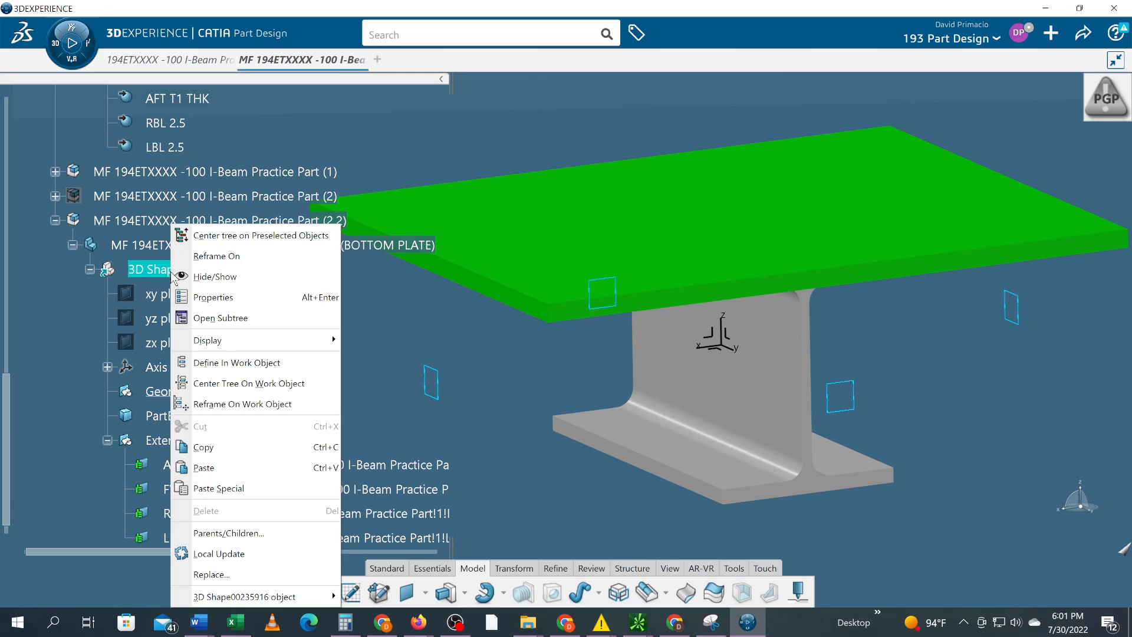
{"action": "left_click", "coordinate": [235, 489]}
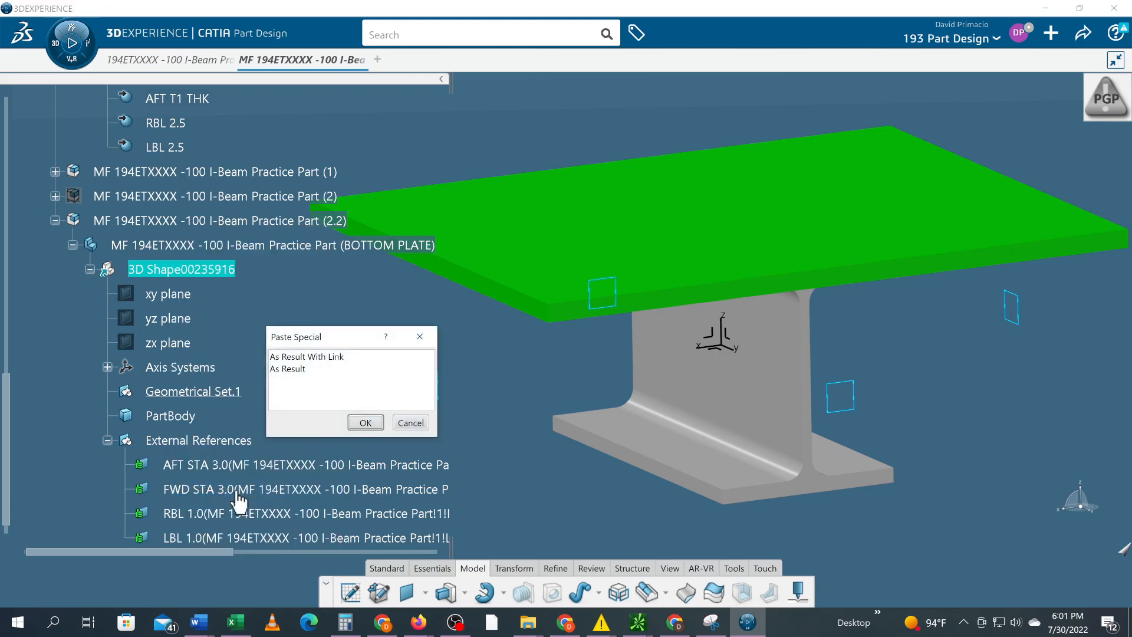
{"action": "left_click", "coordinate": [320, 356]}
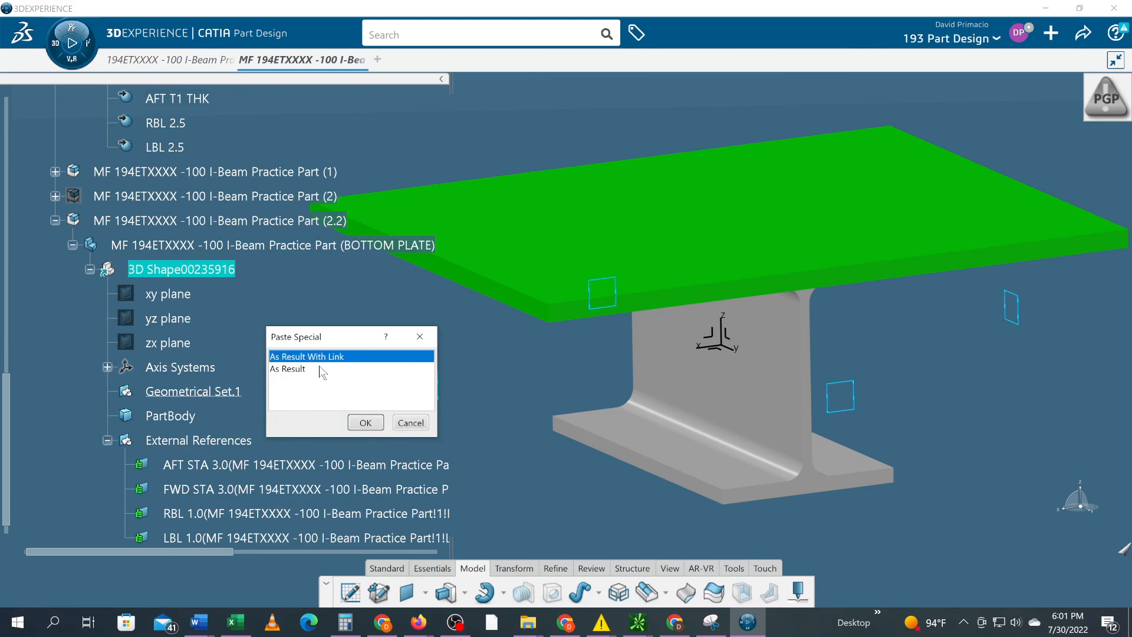
{"action": "left_click", "coordinate": [354, 422]}
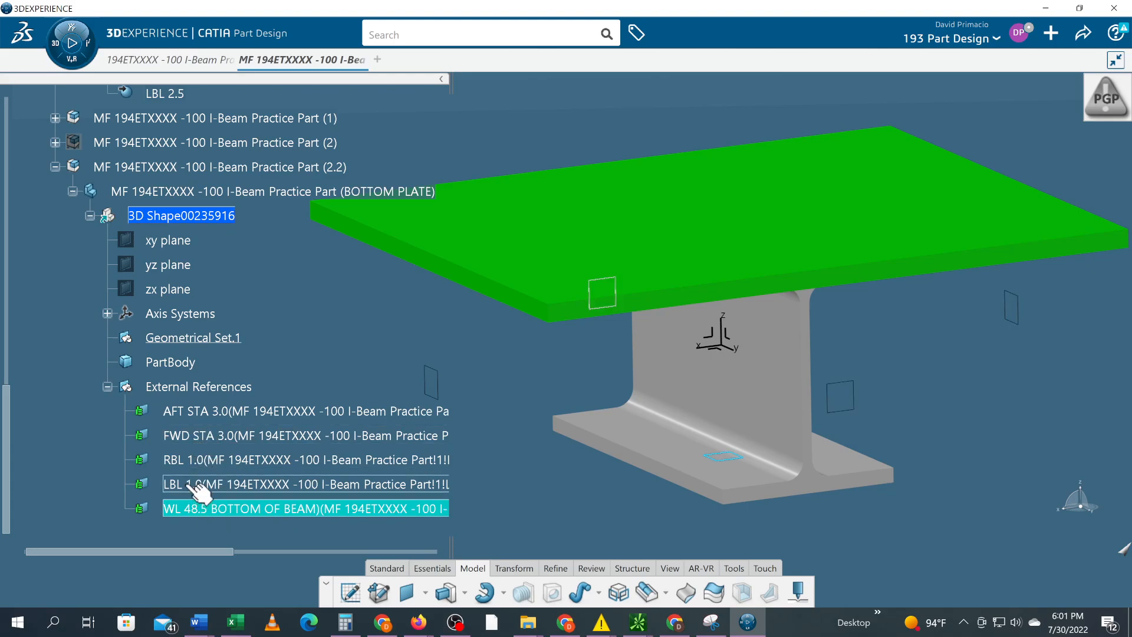
{"action": "left_click", "coordinate": [73, 449]}
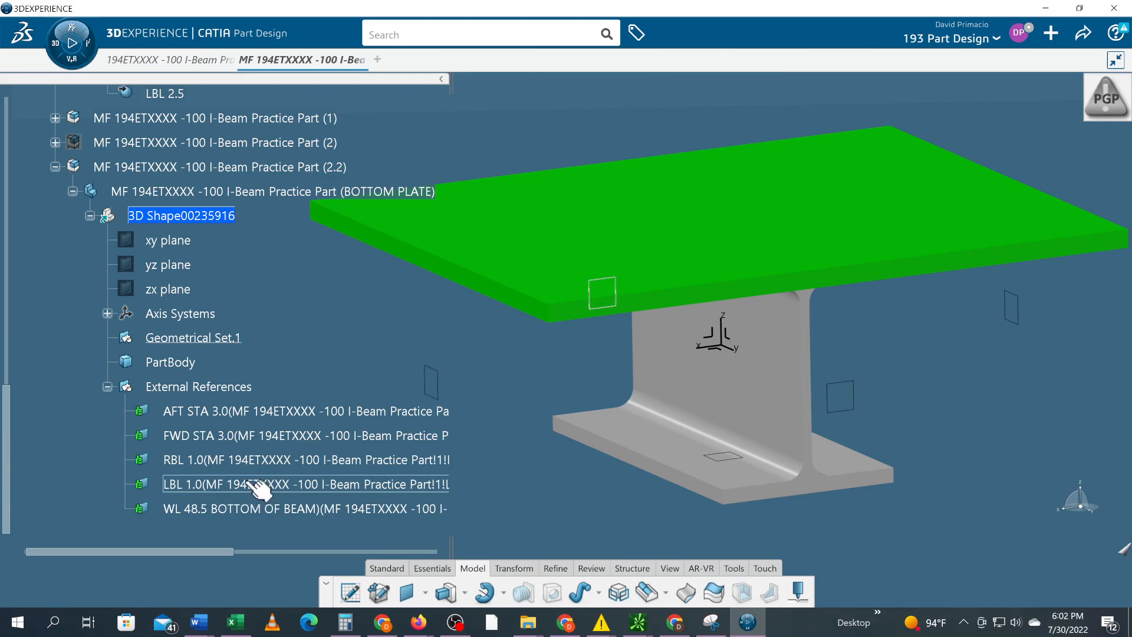
{"action": "left_click", "coordinate": [311, 513]}
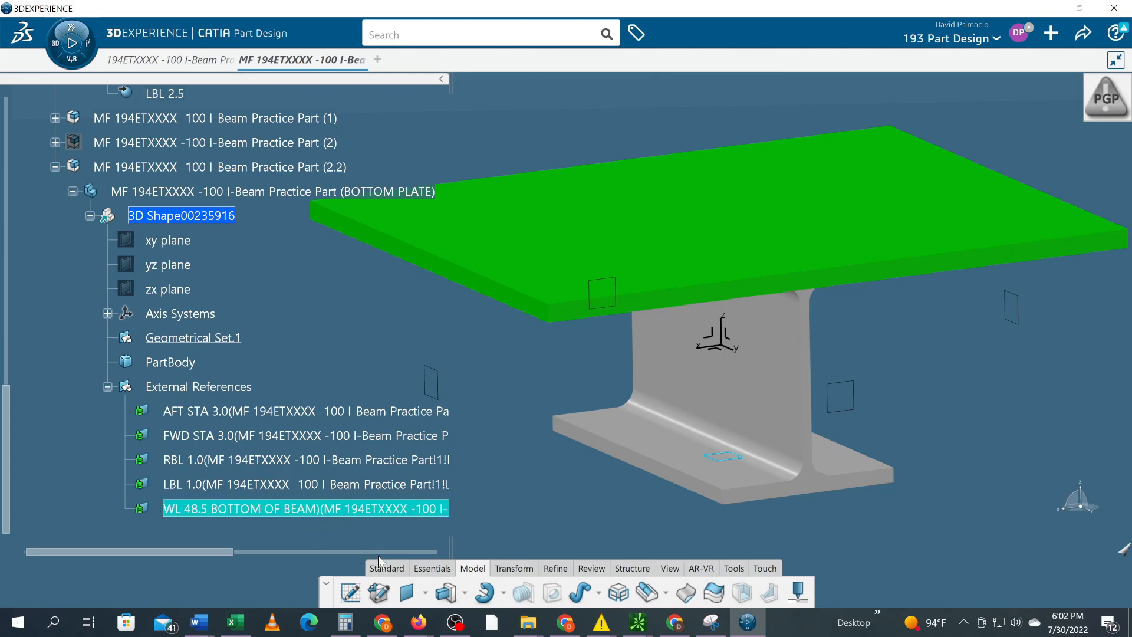
{"action": "left_click", "coordinate": [352, 593]}
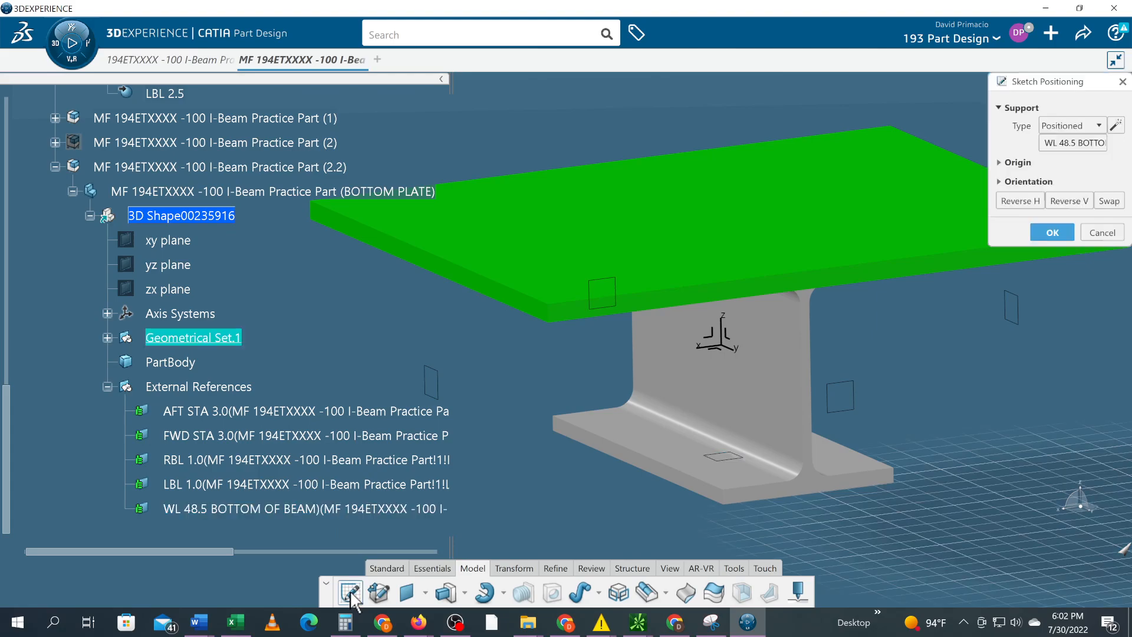
{"action": "left_click", "coordinate": [1052, 232]}
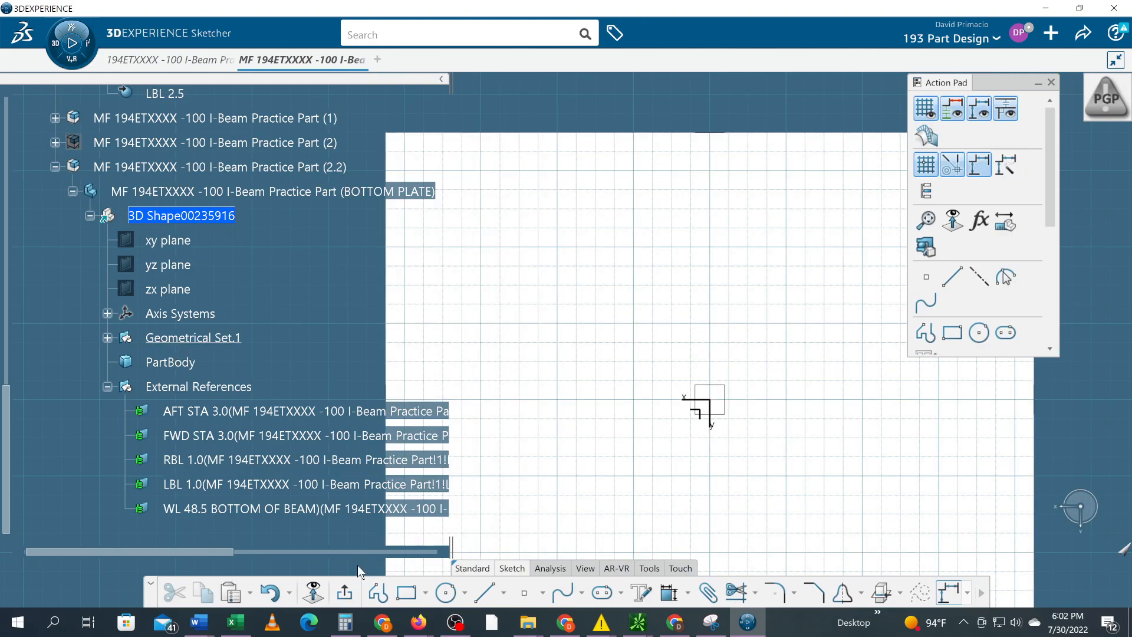
{"action": "left_click", "coordinate": [349, 593]}
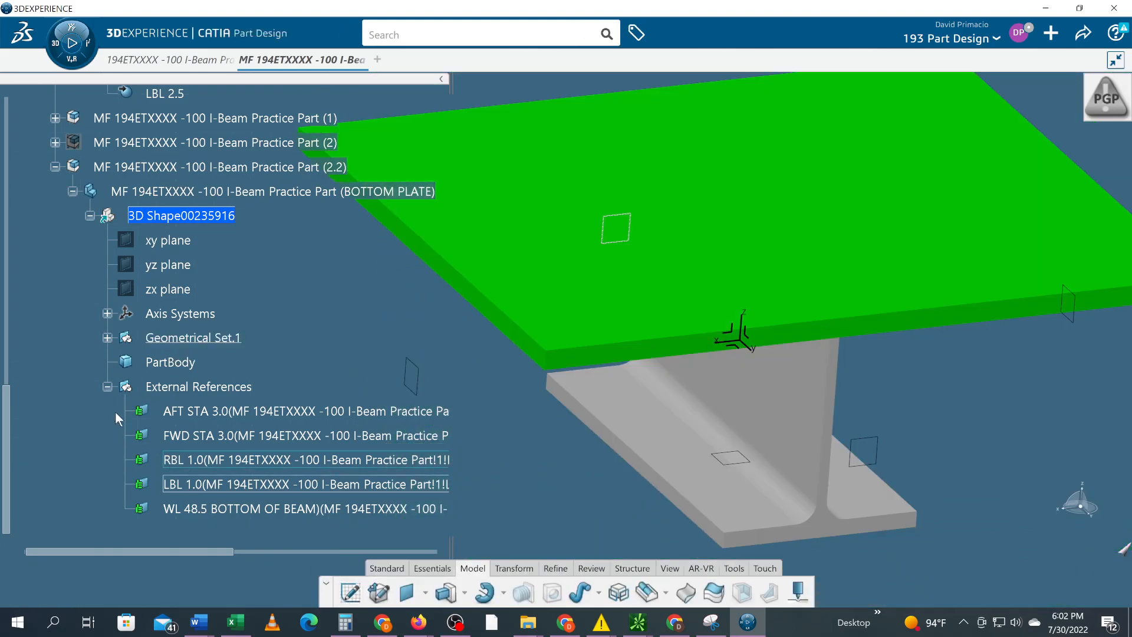
- Make the bottom plate's PartBody the work object and start a positioned sketch on the WL 48.5 BOTTOM OF BEAM plane
{"action": "right_click", "coordinate": [163, 365]}
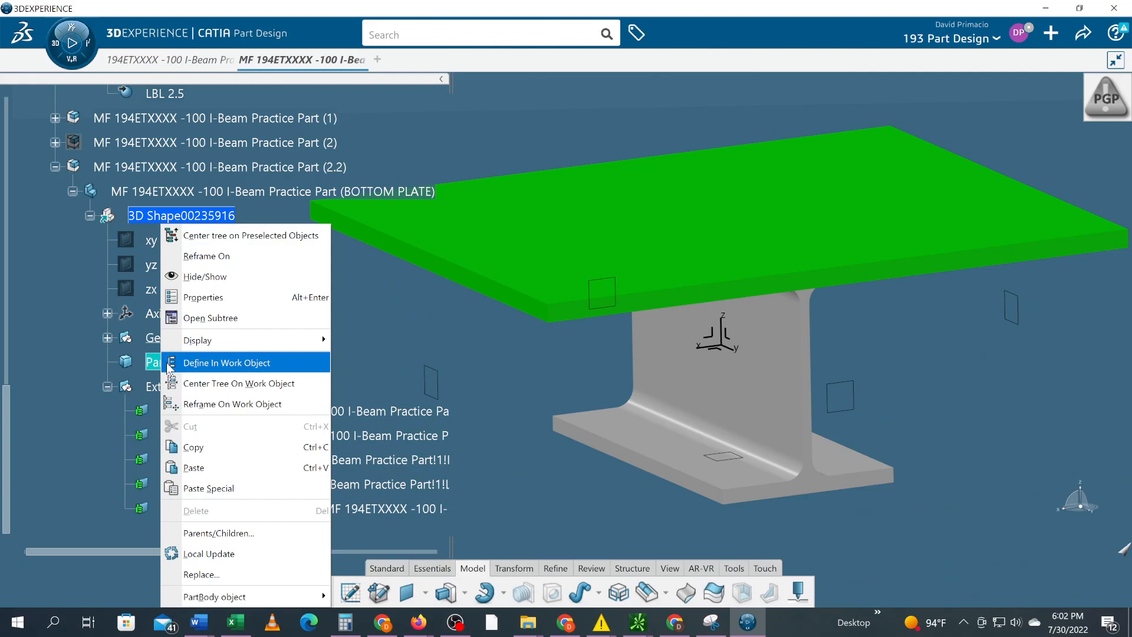
{"action": "left_click", "coordinate": [177, 363]}
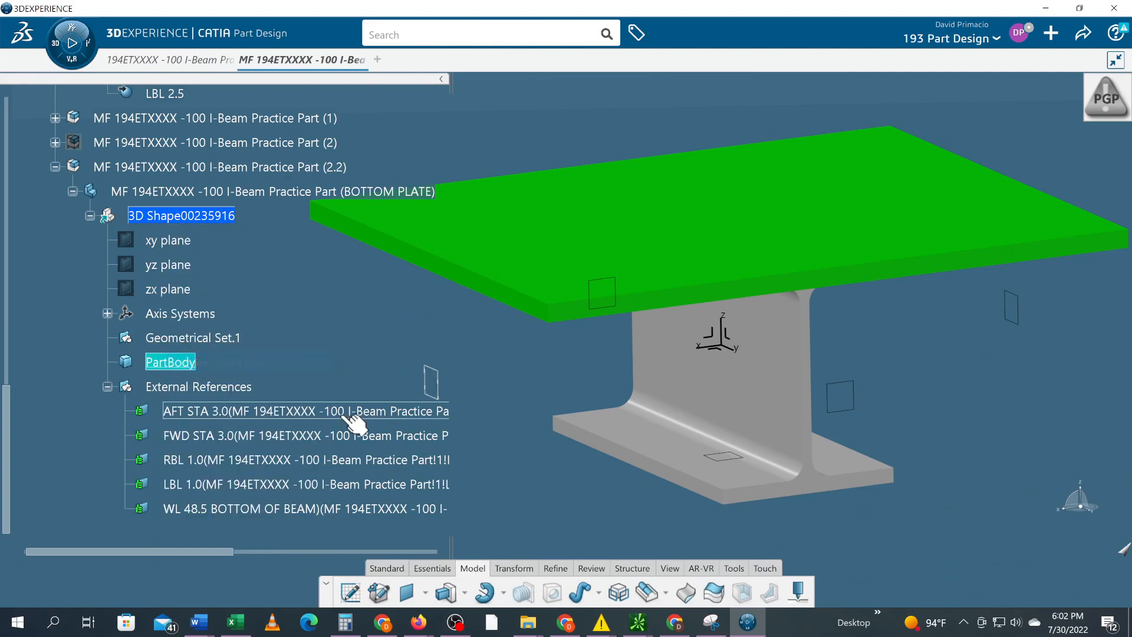
{"action": "left_click", "coordinate": [258, 510]}
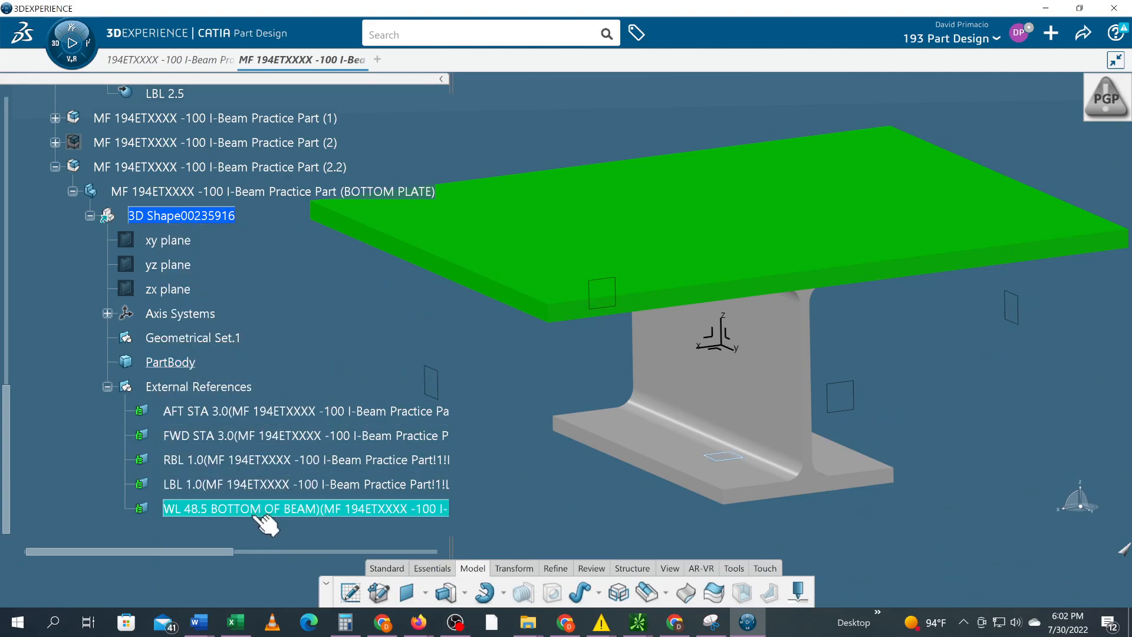
{"action": "left_click", "coordinate": [350, 601]}
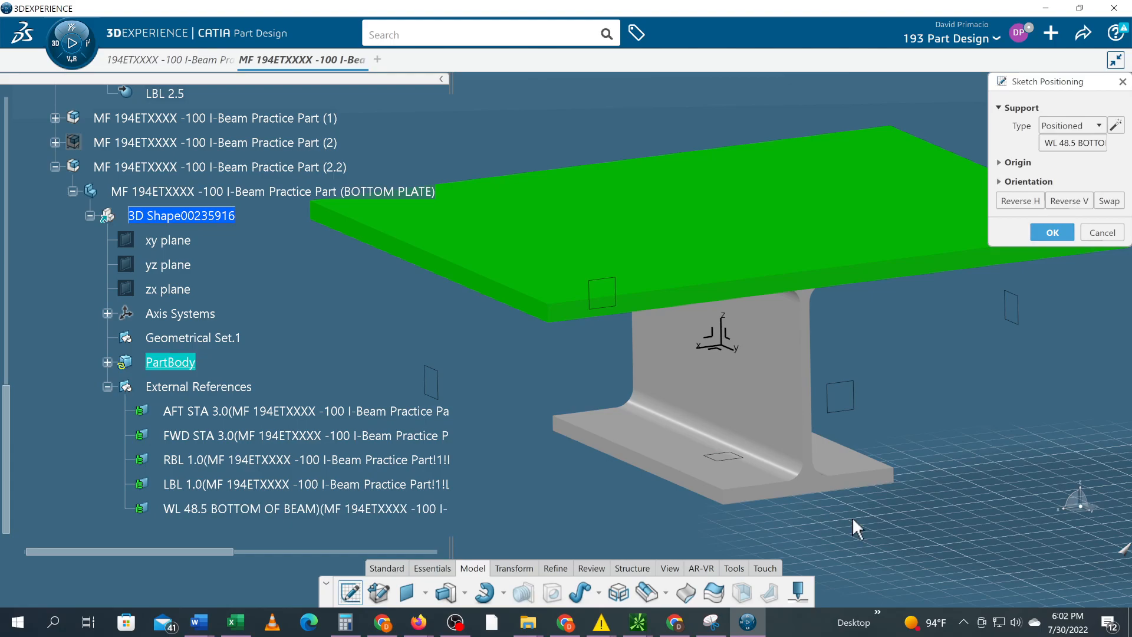
{"action": "left_click", "coordinate": [1053, 232]}
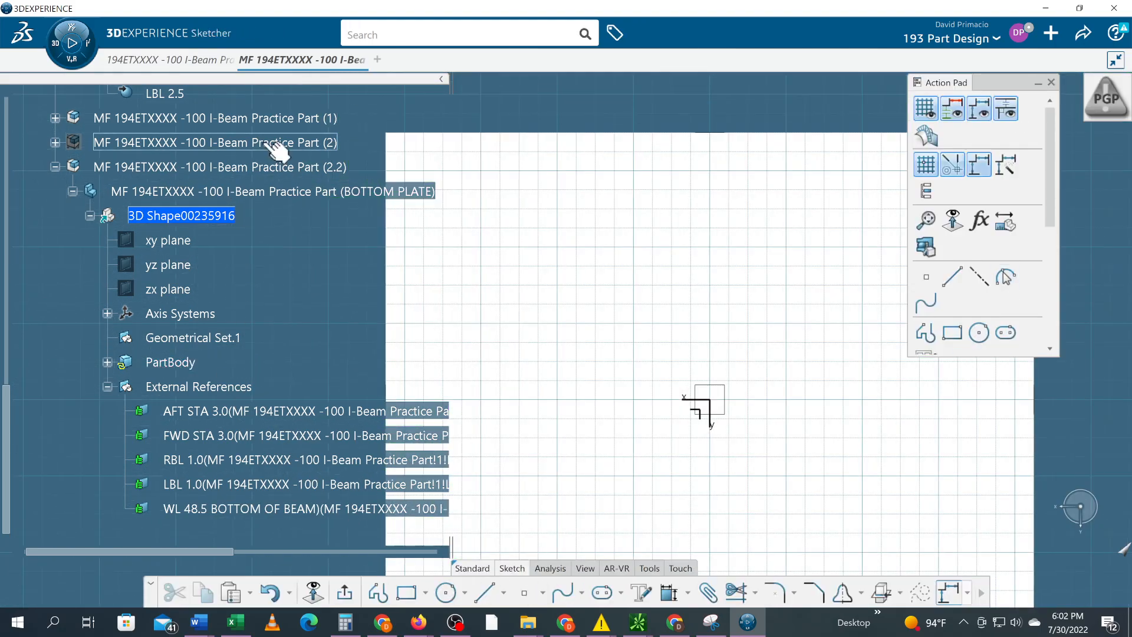
- Hide product (1) so that it does not obstruct the bottom plate's sketch
{"action": "right_click", "coordinate": [264, 120]}
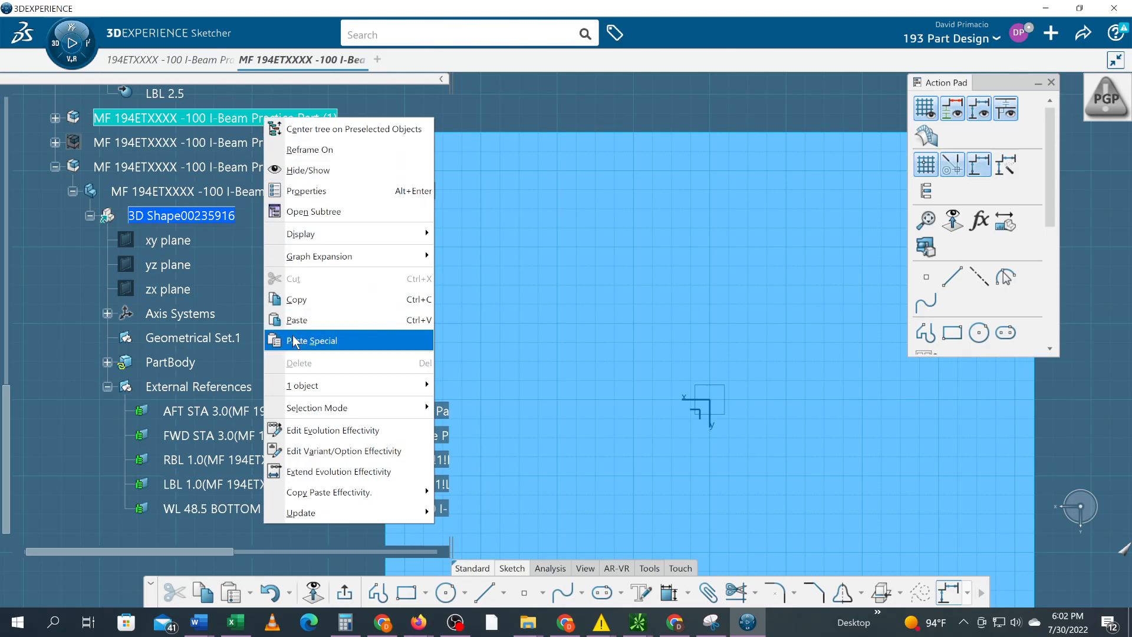
{"action": "left_click", "coordinate": [338, 190]}
{"action": "middle_click_drag", "start_coordinate": [549, 343], "coordinate": [514, 258]}
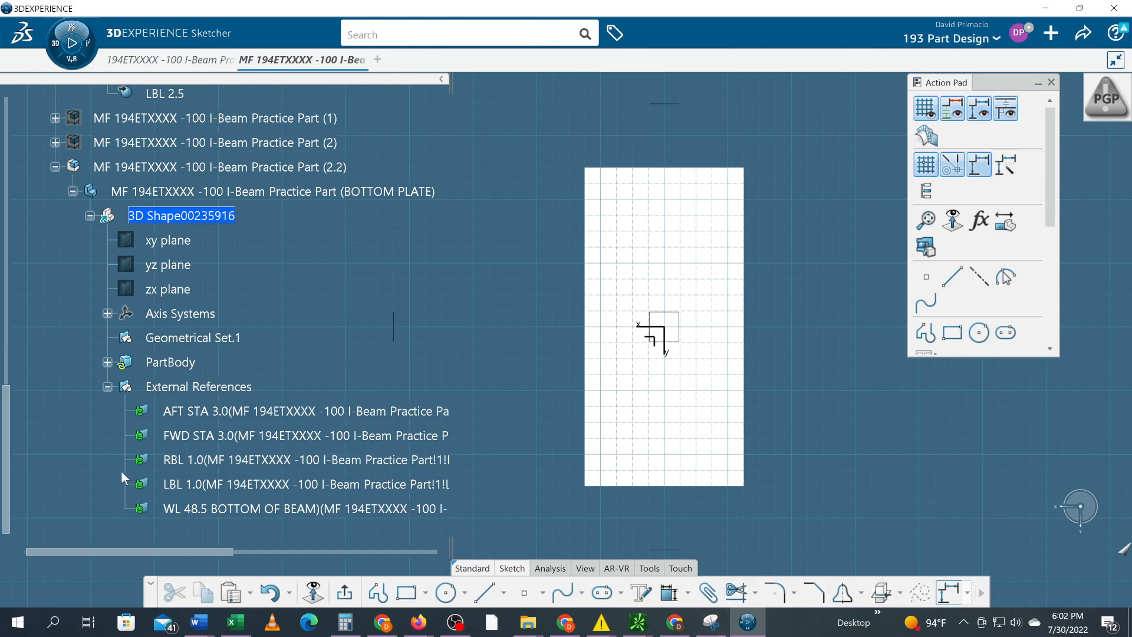
- Intersect AFT STA 3.0, FWD STA 3.0, RBL 1.0 and LBL 1.0 with the sketch, using WL 48.5 BOTTOM OF BEAM as near element
{"action": "left_click", "coordinate": [177, 415]}
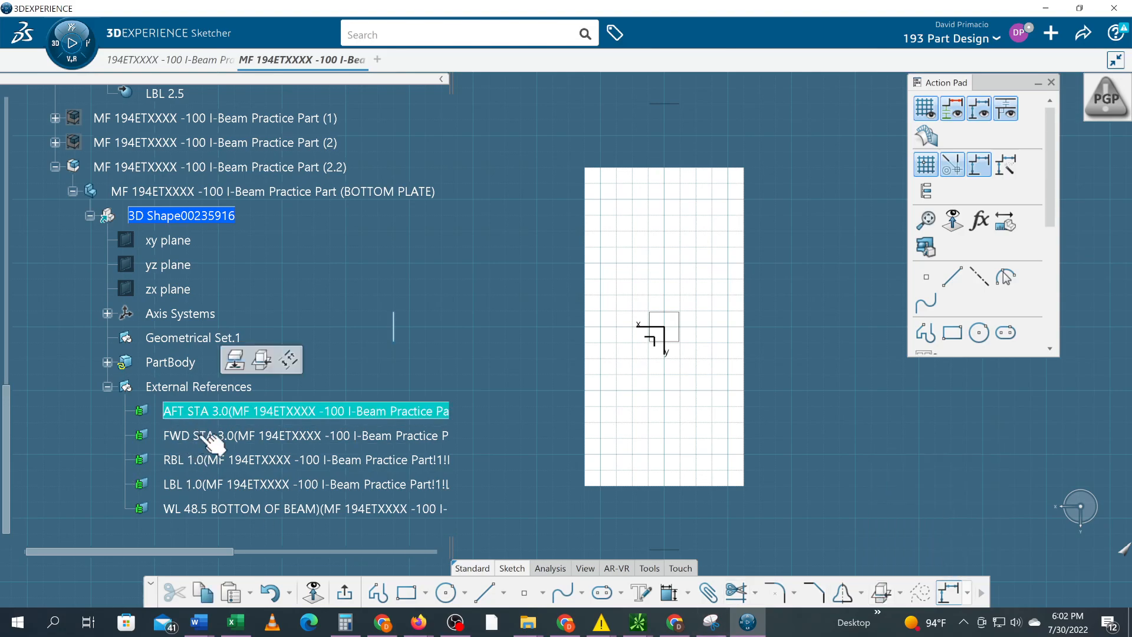
{"action": "left_click", "coordinate": [242, 484], "text": "shift"}
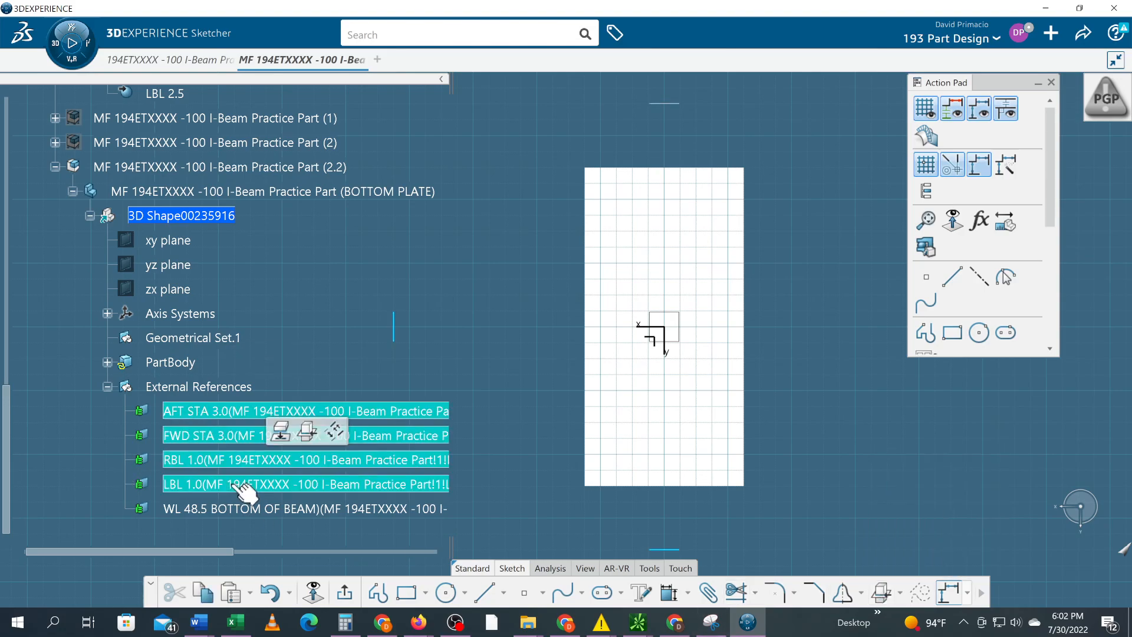
{"action": "left_click", "coordinate": [881, 592]}
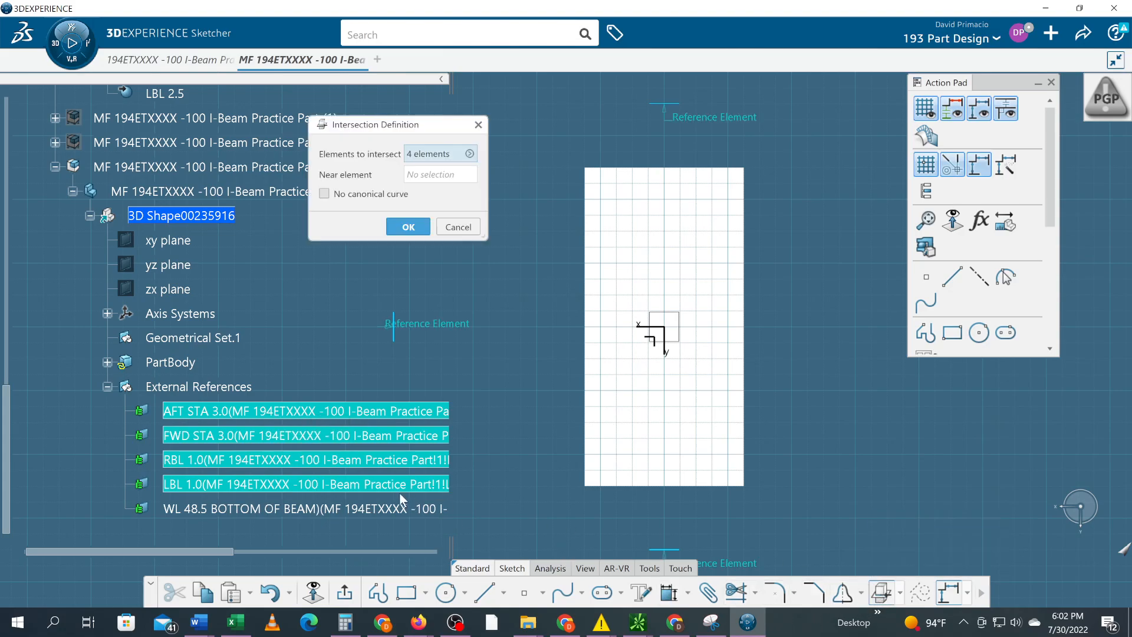
{"action": "left_click", "coordinate": [429, 180]}
{"action": "left_click", "coordinate": [248, 511]}
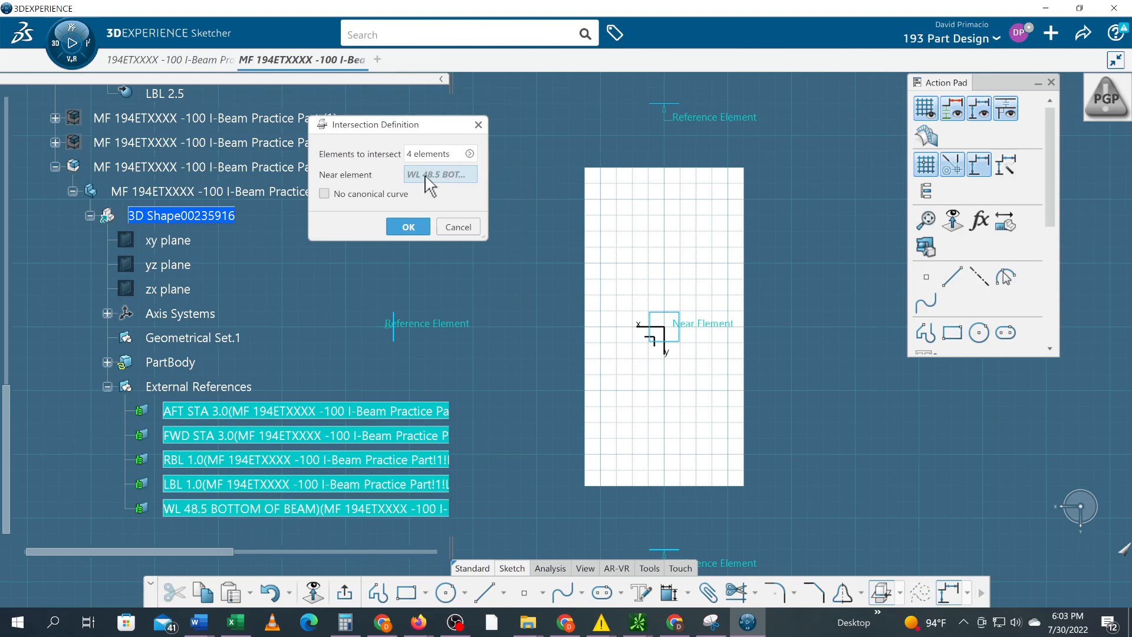
{"action": "left_click", "coordinate": [403, 226]}
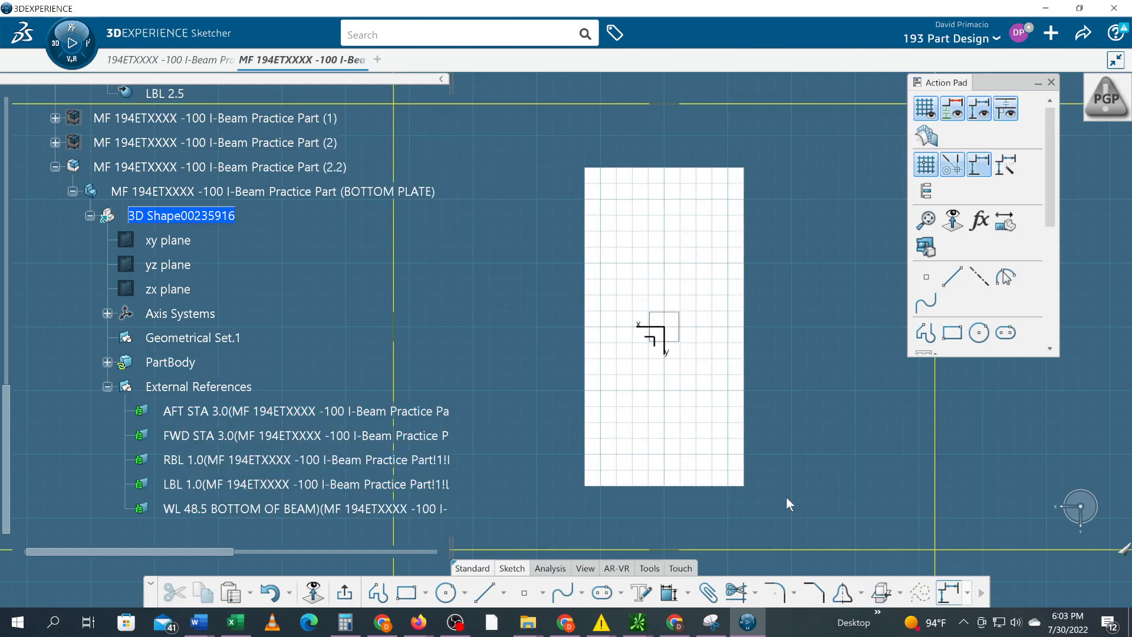
- Trim the two intersection lines that cross at the profile's lower-right corner to each other
{"action": "left_click", "coordinate": [864, 550]}
{"action": "left_click", "coordinate": [939, 522]}
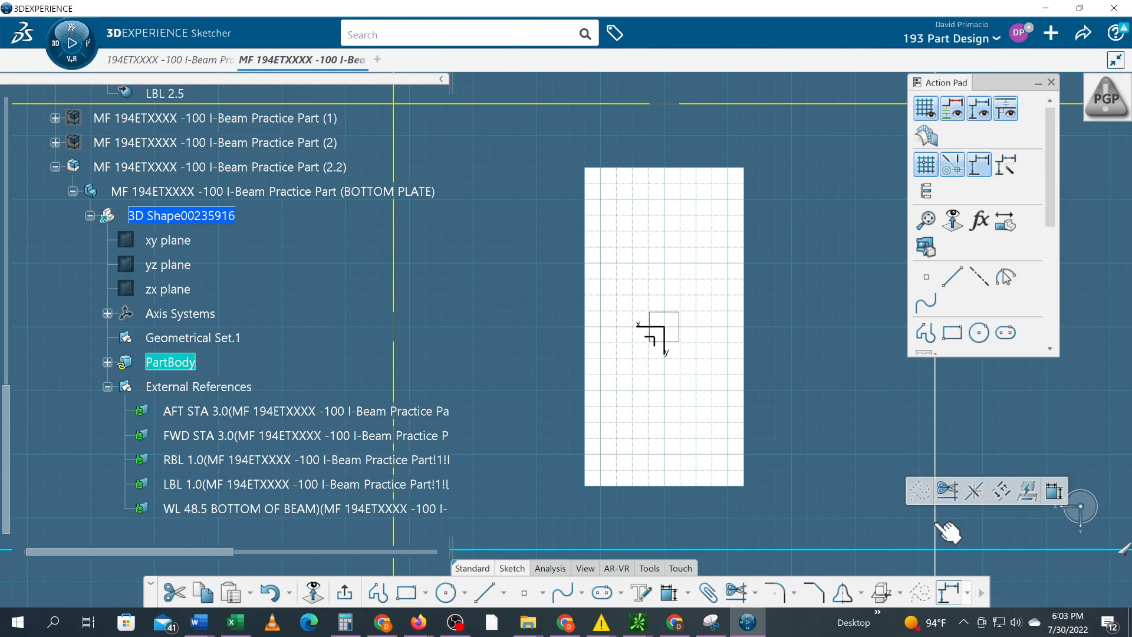
{"action": "mouse_move", "coordinate": [810, 427]}
{"action": "middle_mouse_down"}
{"action": "mouse_move", "coordinate": [747, 418]}
{"action": "mouse_move", "coordinate": [650, 349]}
{"action": "mouse_move", "coordinate": [649, 311]}
{"action": "mouse_move", "coordinate": [885, 385]}
{"action": "middle_mouse_up"}
{"action": "left_click", "coordinate": [748, 419]}
{"action": "middle_click_drag", "start_coordinate": [593, 234], "coordinate": [162, 19]}
{"action": "middle_click_drag", "start_coordinate": [618, 249], "coordinate": [608, 253]}
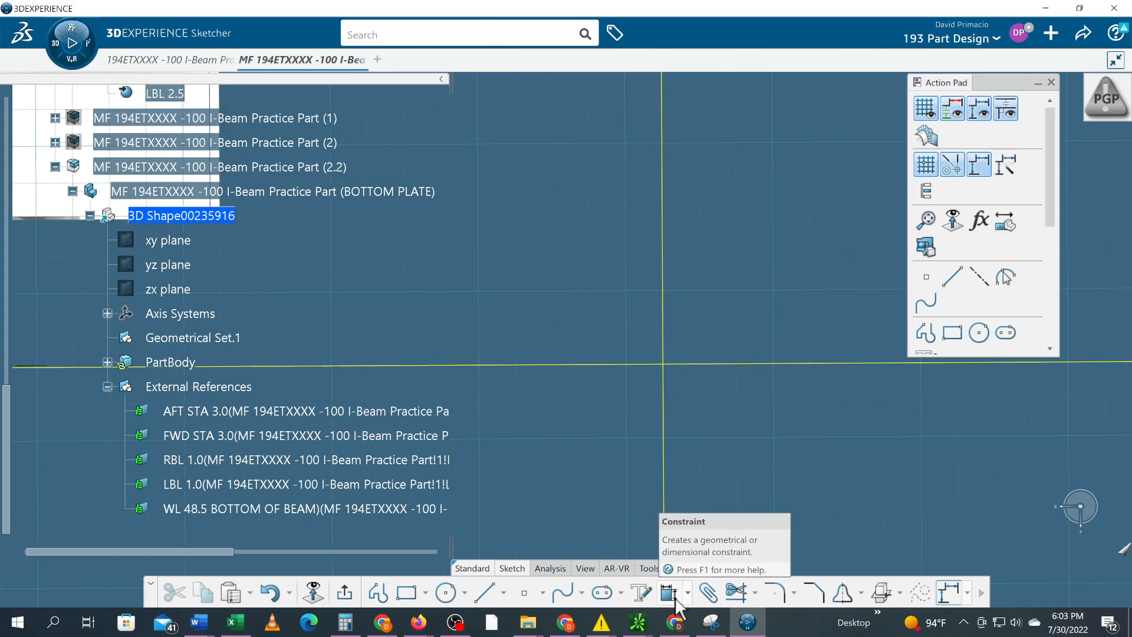
{"action": "left_click", "coordinate": [737, 592]}
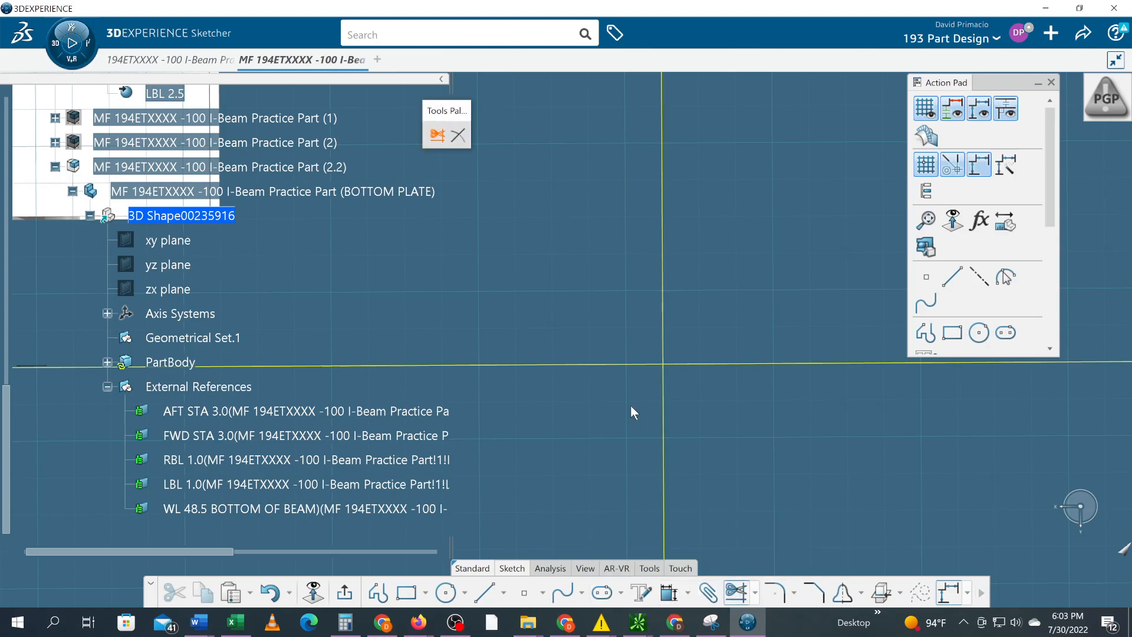
{"action": "left_click", "coordinate": [612, 364]}
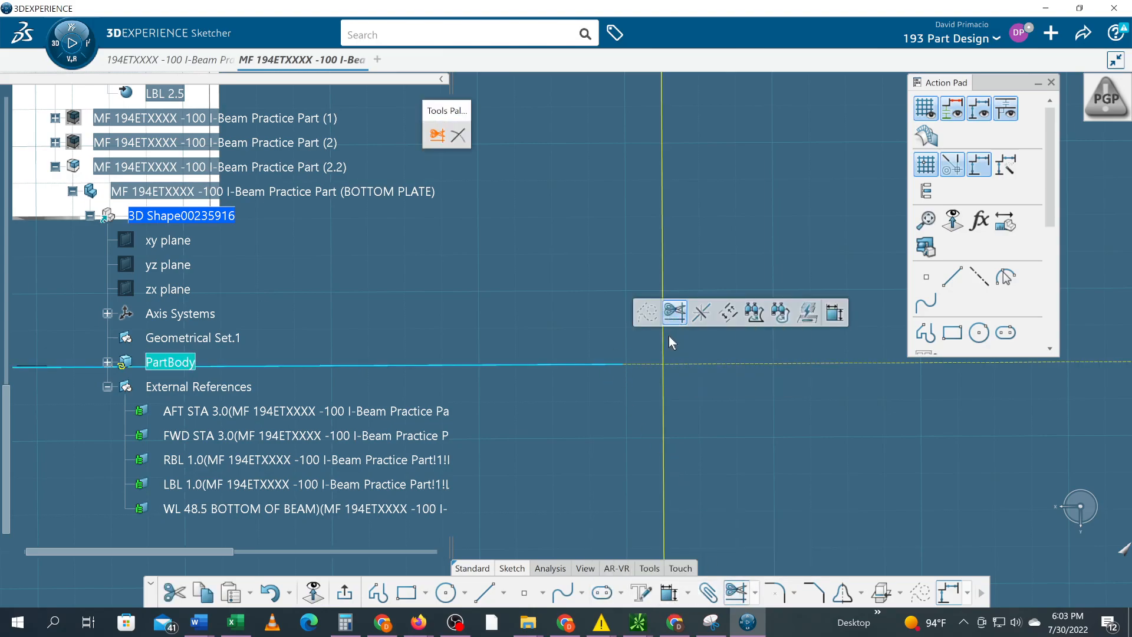
{"action": "left_click", "coordinate": [667, 335]}
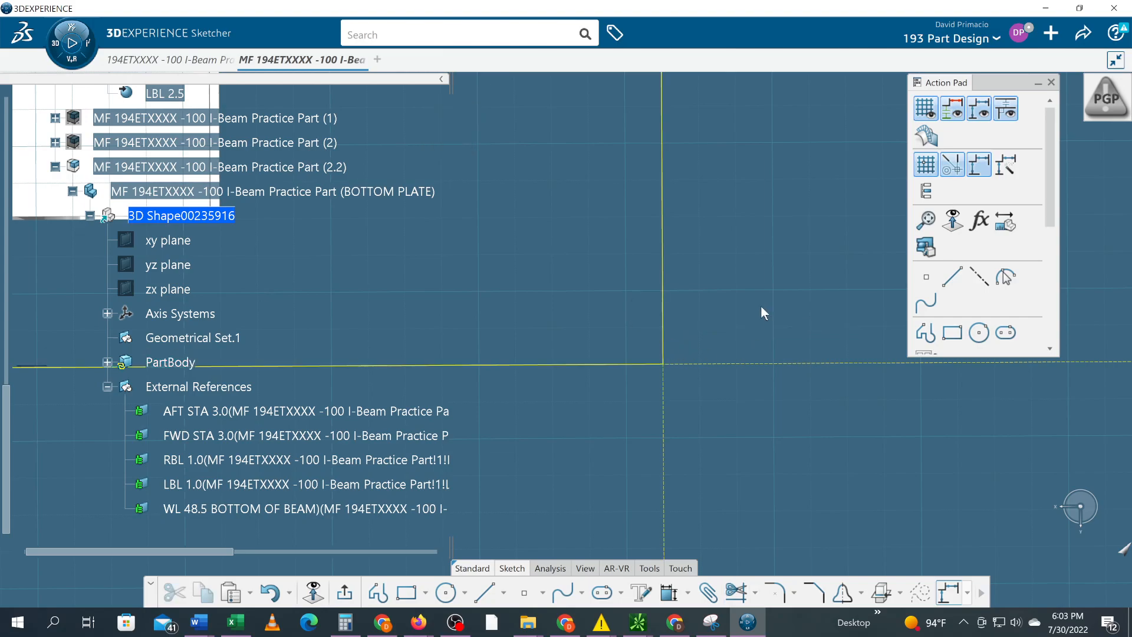
- Trim the intersection lines at the remaining three corners to form a closed rectangular plate profile
{"action": "mouse_move", "coordinate": [578, 247]}
{"action": "middle_mouse_down"}
{"action": "mouse_move", "coordinate": [586, 271]}
{"action": "mouse_move", "coordinate": [563, 265]}
{"action": "middle_mouse_up"}
{"action": "mouse_move", "coordinate": [549, 226]}
{"action": "middle_mouse_down"}
{"action": "mouse_move", "coordinate": [586, 316]}
{"action": "mouse_move", "coordinate": [579, 280]}
{"action": "middle_mouse_up"}
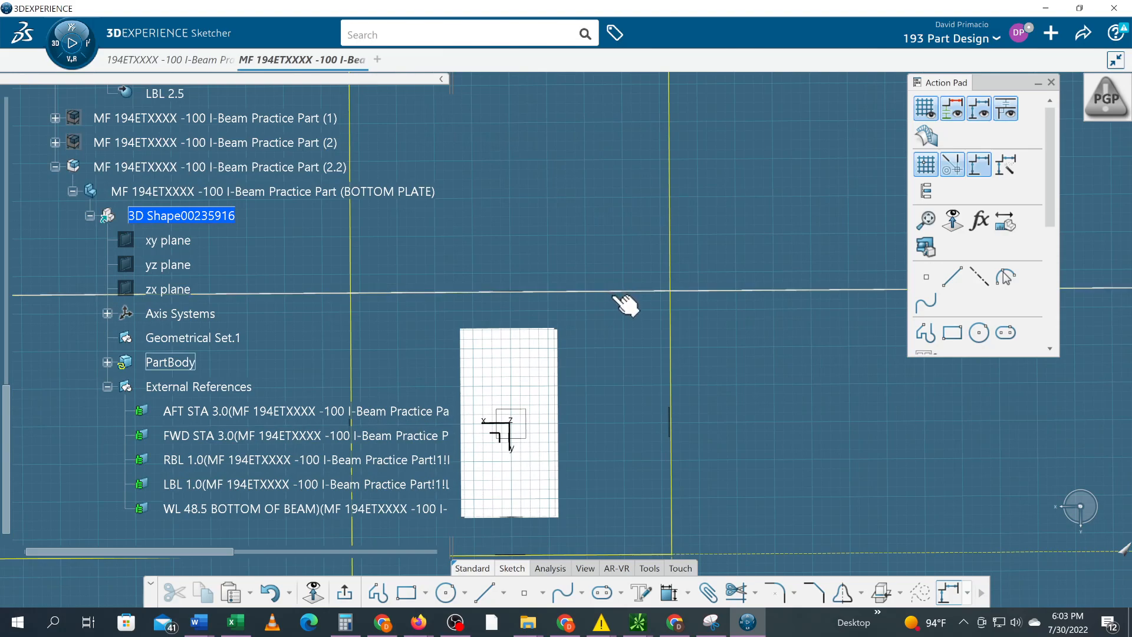
{"action": "left_click", "coordinate": [652, 305]}
{"action": "left_click", "coordinate": [671, 322]}
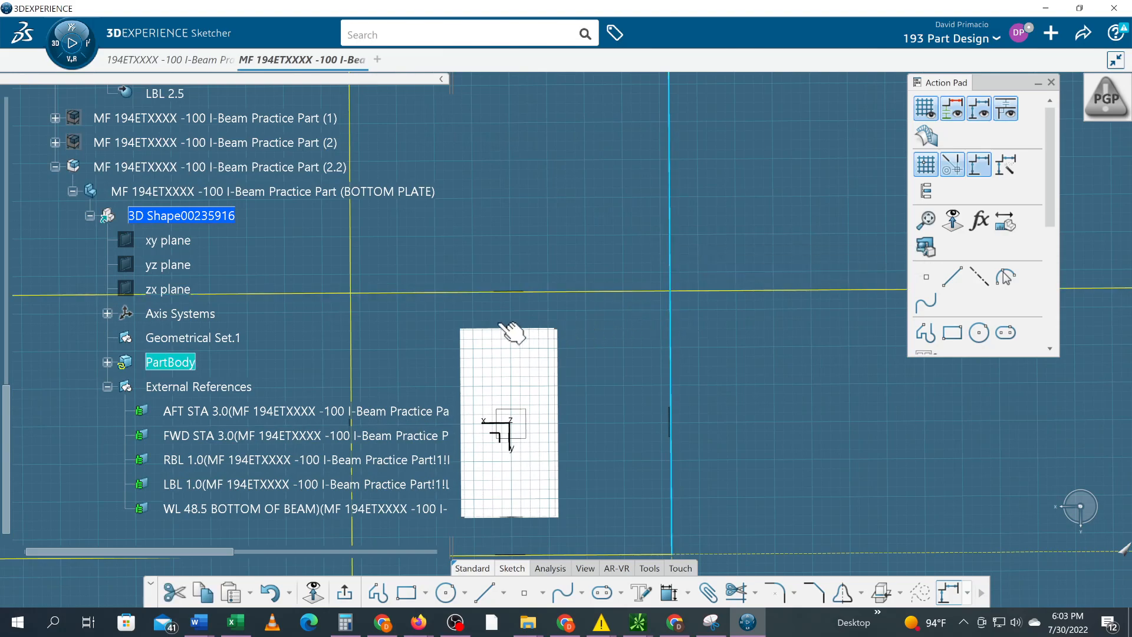
{"action": "left_click", "coordinate": [797, 508]}
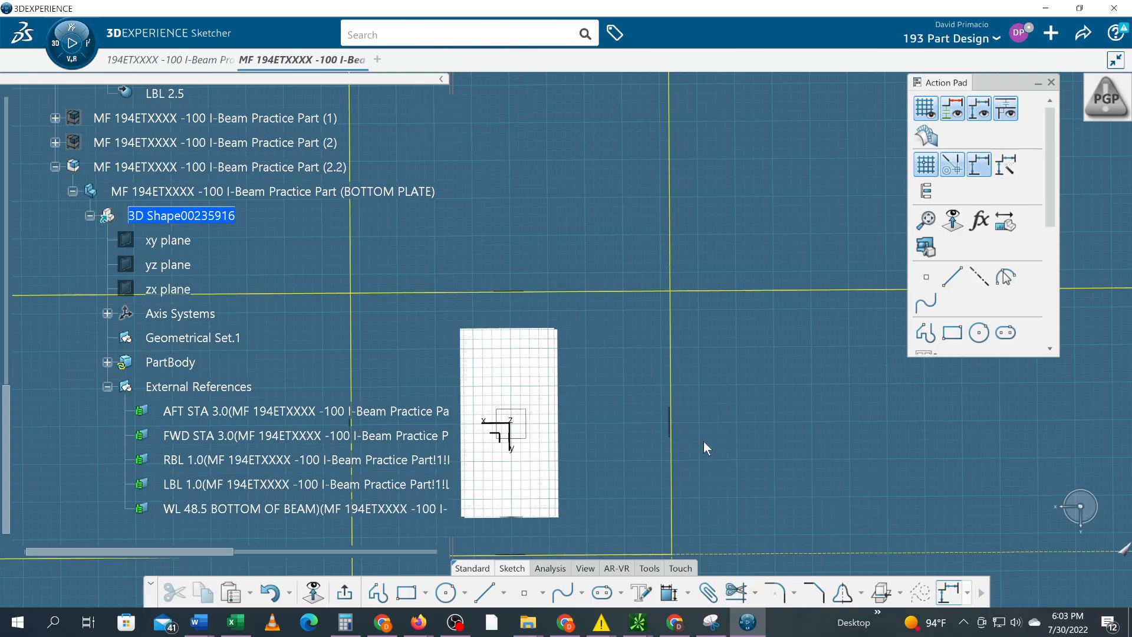
{"action": "left_click", "coordinate": [736, 591]}
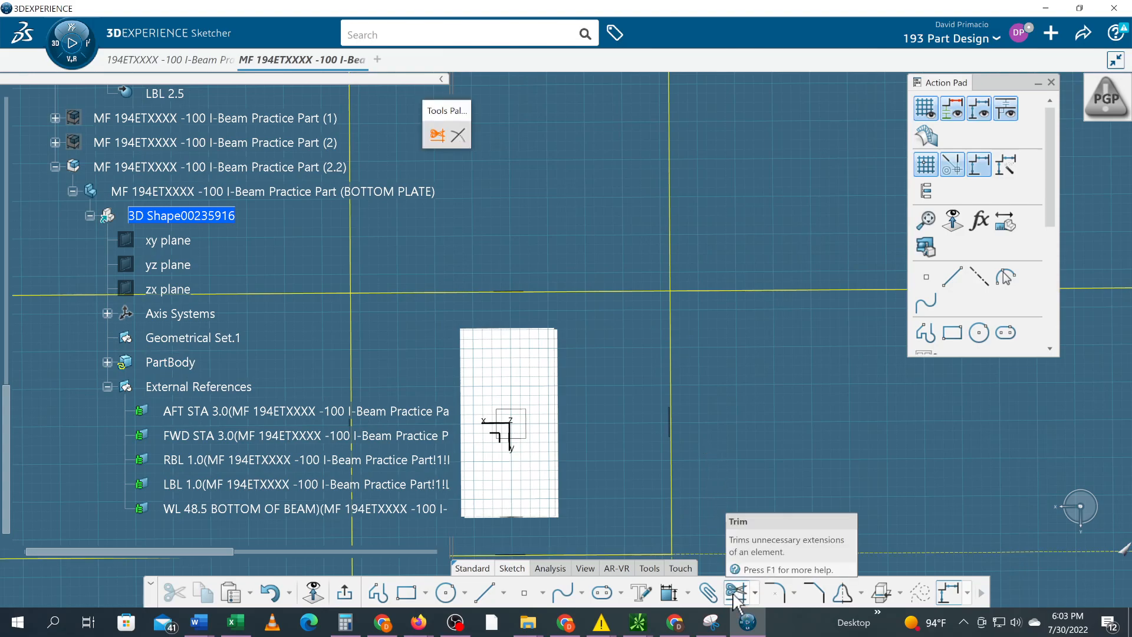
{"action": "left_click", "coordinate": [670, 331]}
{"action": "left_click", "coordinate": [627, 289]}
{"action": "left_click", "coordinate": [328, 289]}
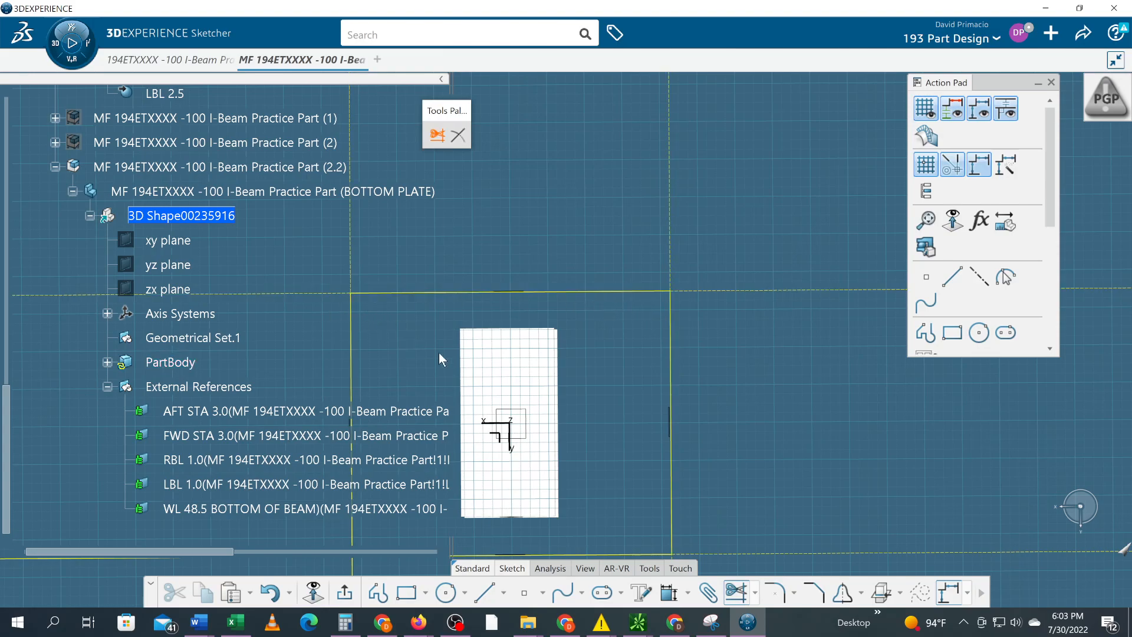
{"action": "middle_click_drag", "start_coordinate": [424, 373], "coordinate": [580, 192]}
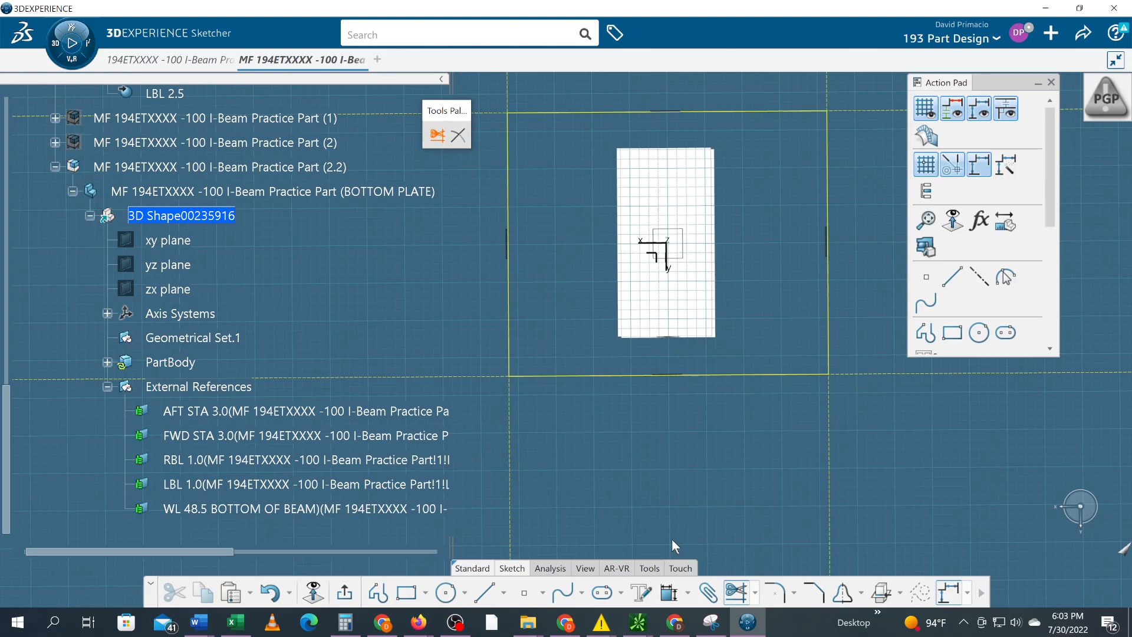
- Check the rectangular profile with Sketch Analysis and Sketch Solving Status, and exit the sketch
{"action": "left_click", "coordinate": [551, 568]}
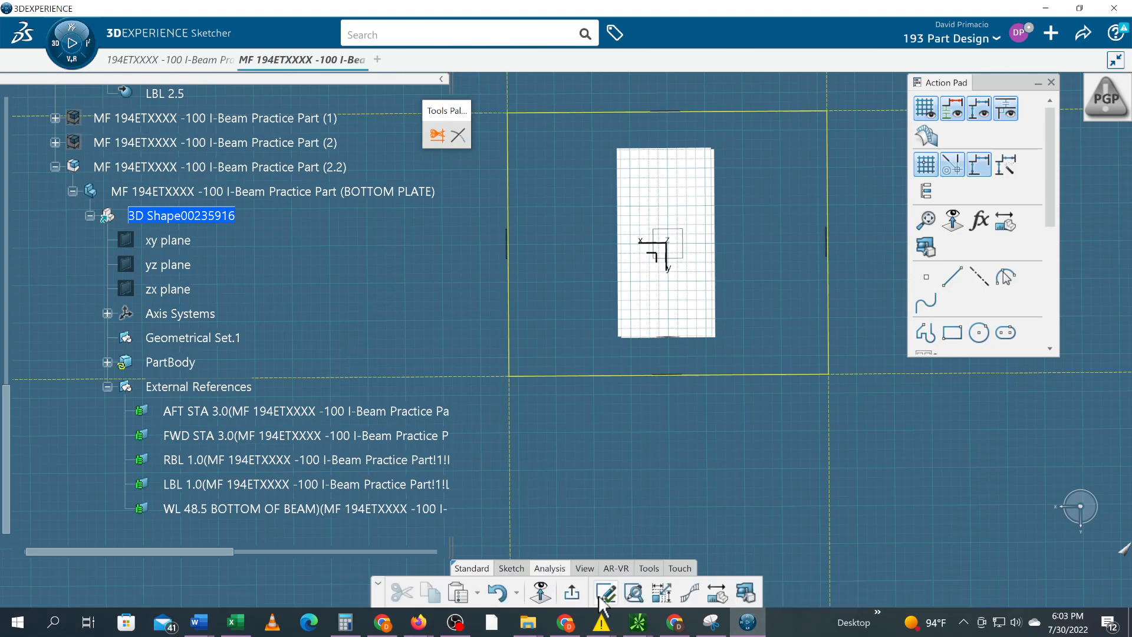
{"action": "left_click", "coordinate": [633, 593]}
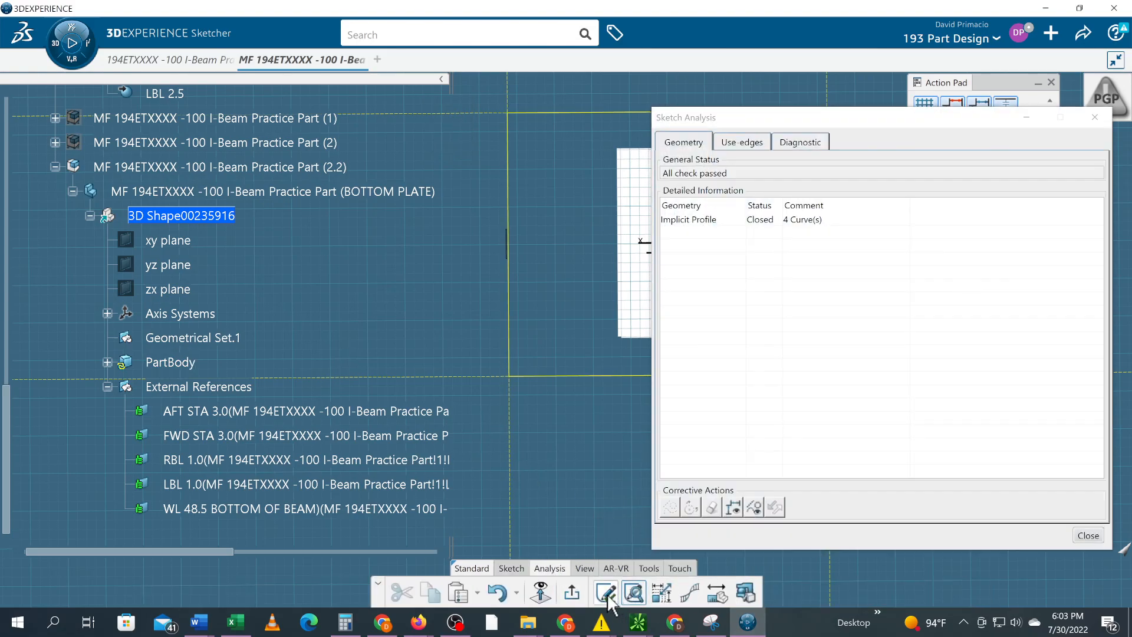
{"action": "left_click", "coordinate": [606, 596]}
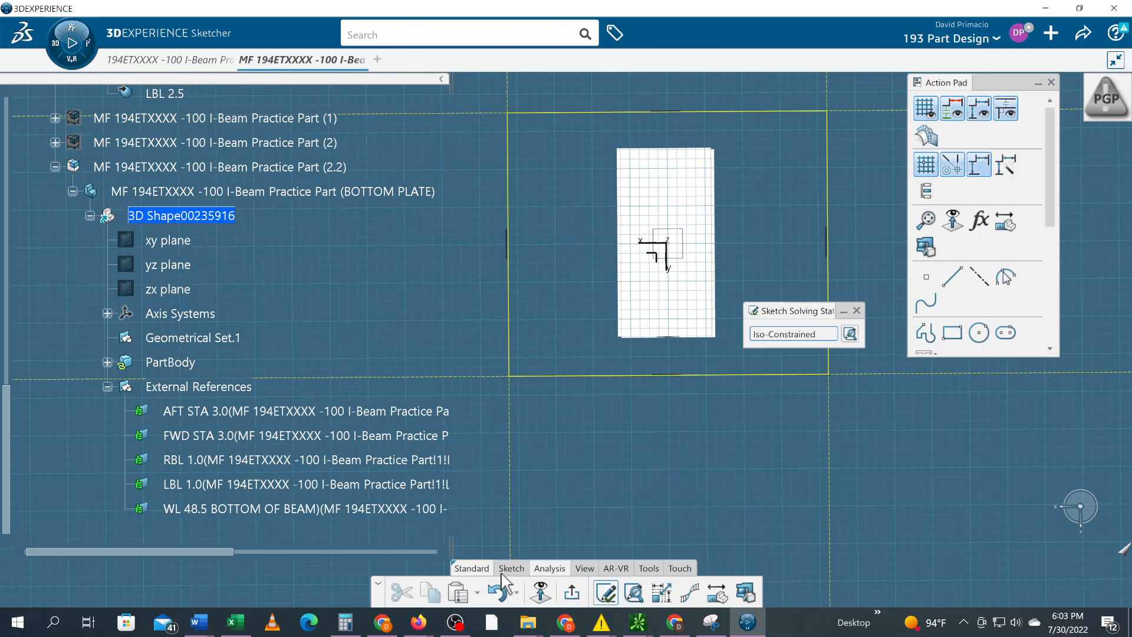
{"action": "left_click", "coordinate": [511, 568]}
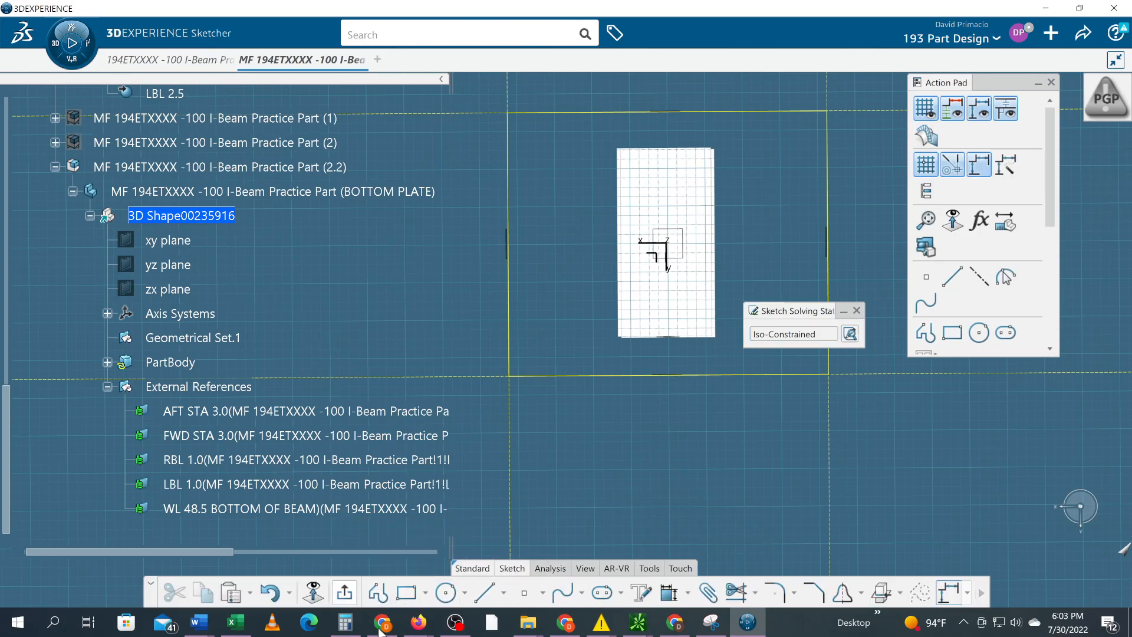
{"action": "left_click", "coordinate": [355, 594]}
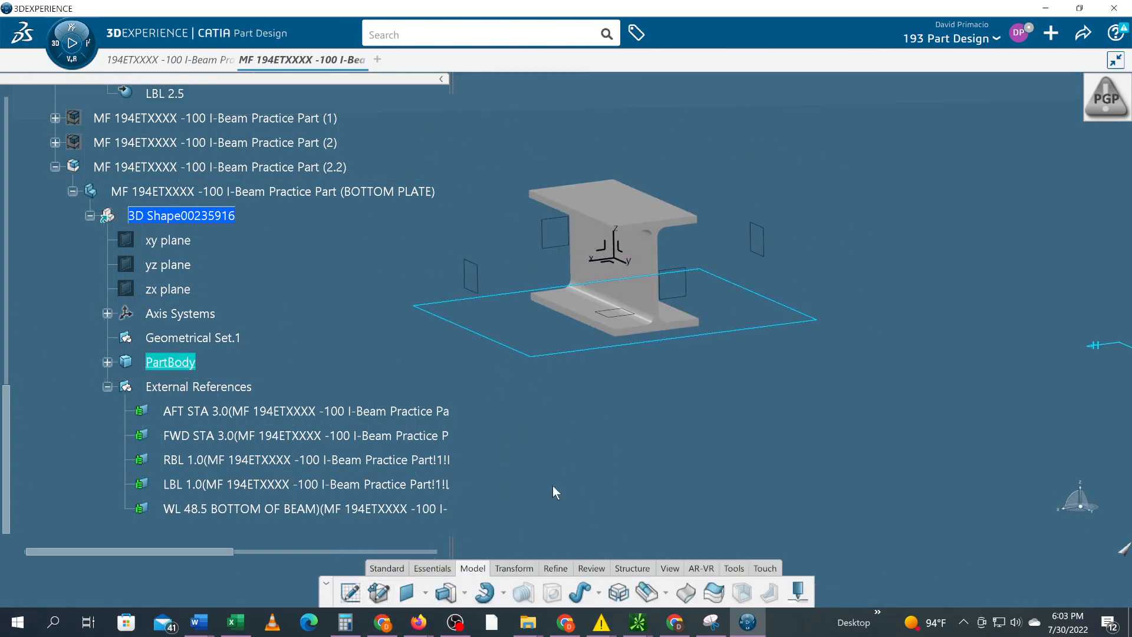
- Pad the rectangular sketch 0.25 in with the extrusion direction inverted, so the plate extends downward from the beam's bottom
{"action": "left_click", "coordinate": [447, 592]}
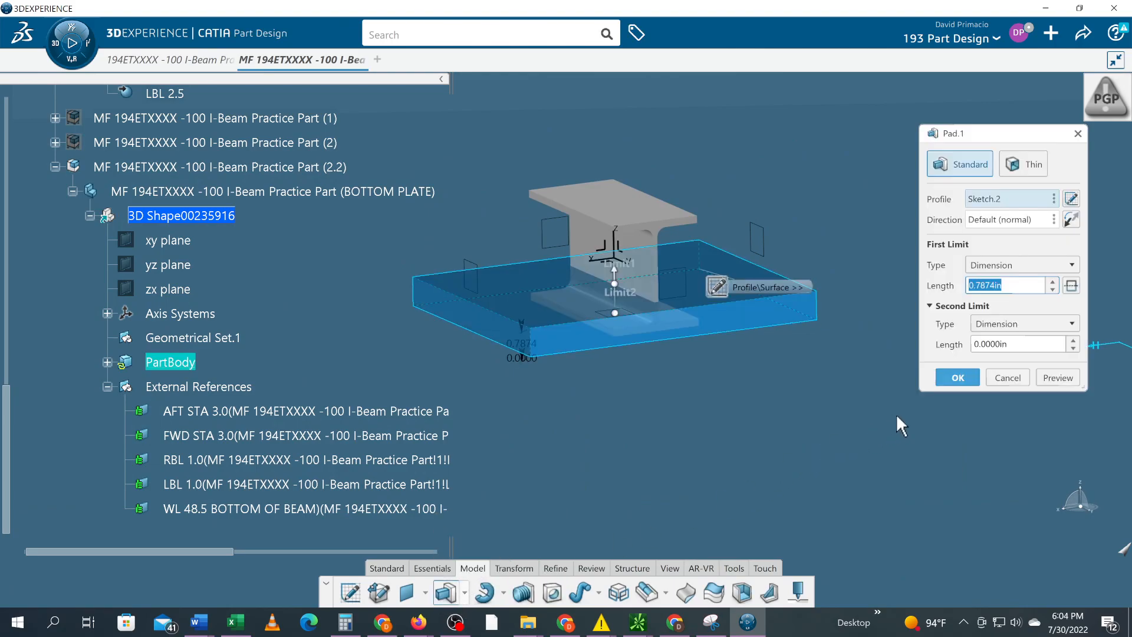
{"action": "type", "text": ".25"}
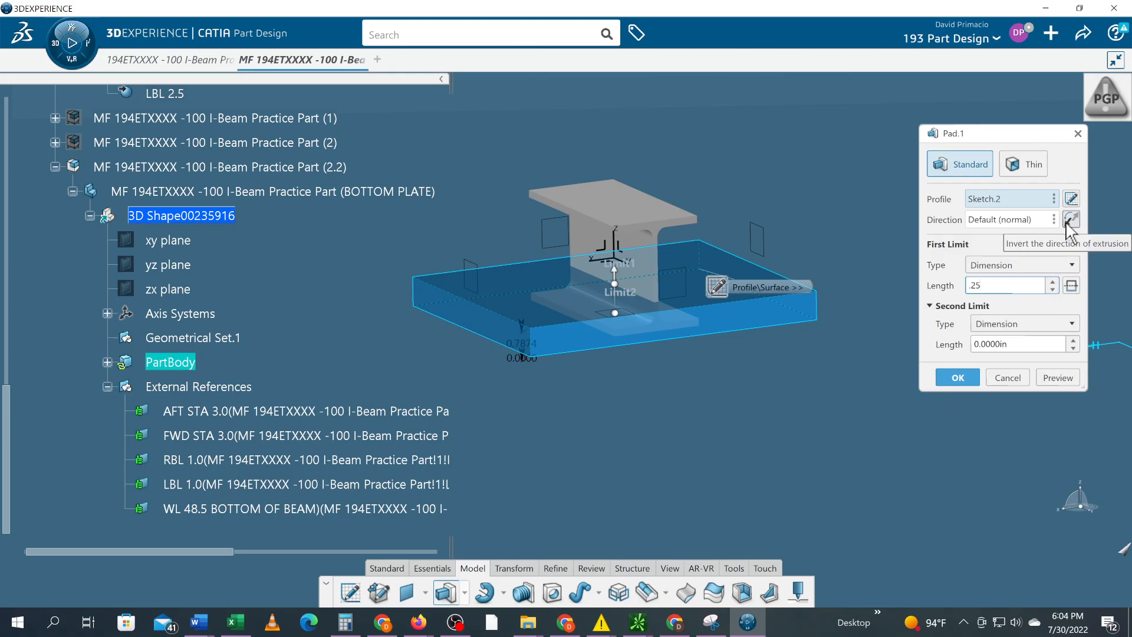
{"action": "left_click", "coordinate": [1068, 221]}
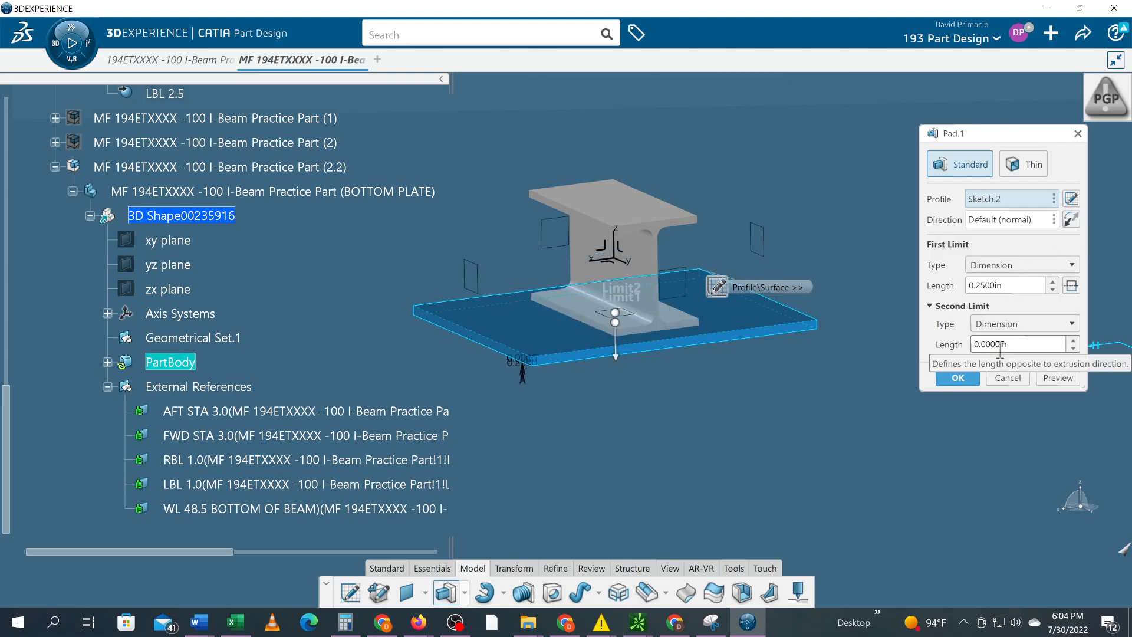
{"action": "left_click", "coordinate": [957, 377]}
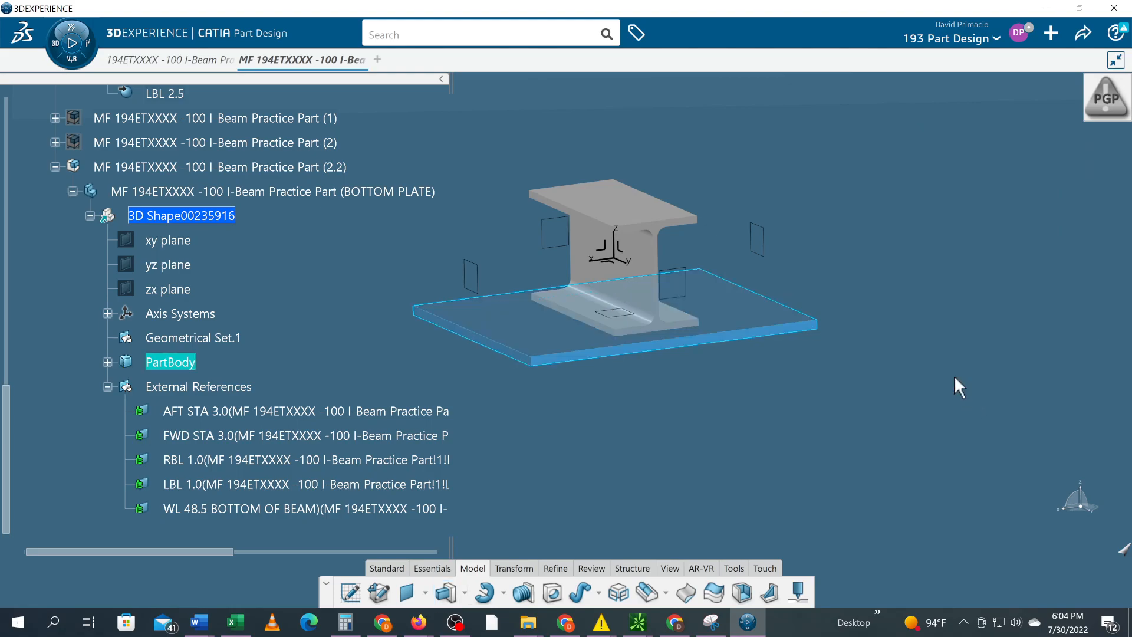
{"action": "middle_click_drag", "start_coordinate": [721, 453], "coordinate": [758, 490]}
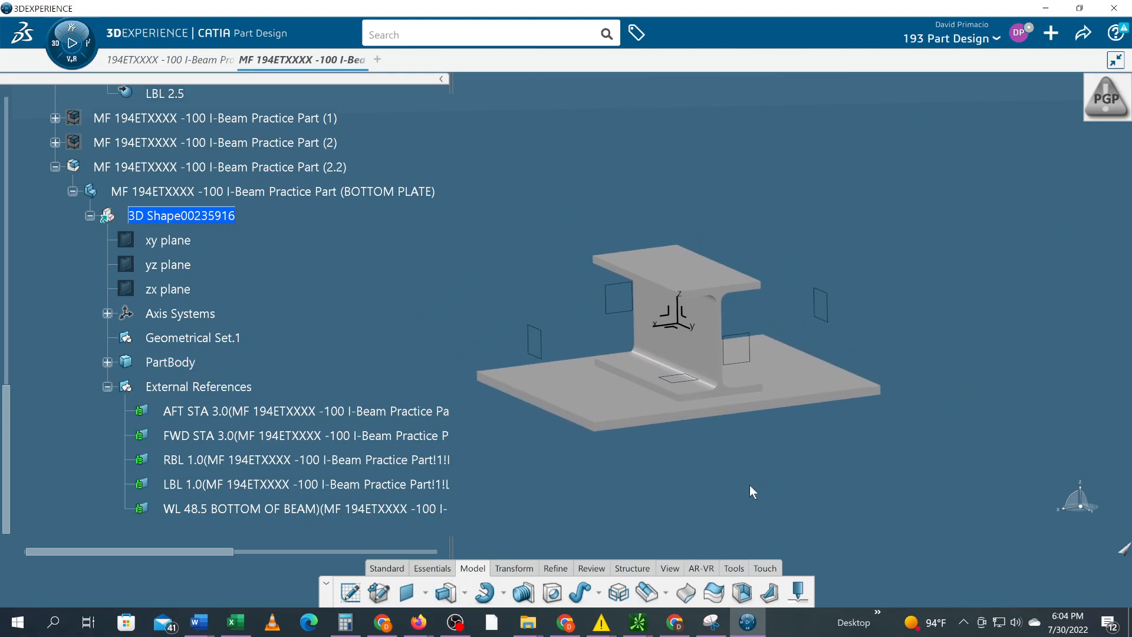
- Set the edge color of the bottom plate's PartBody to bright green
{"action": "right_click", "coordinate": [180, 366]}
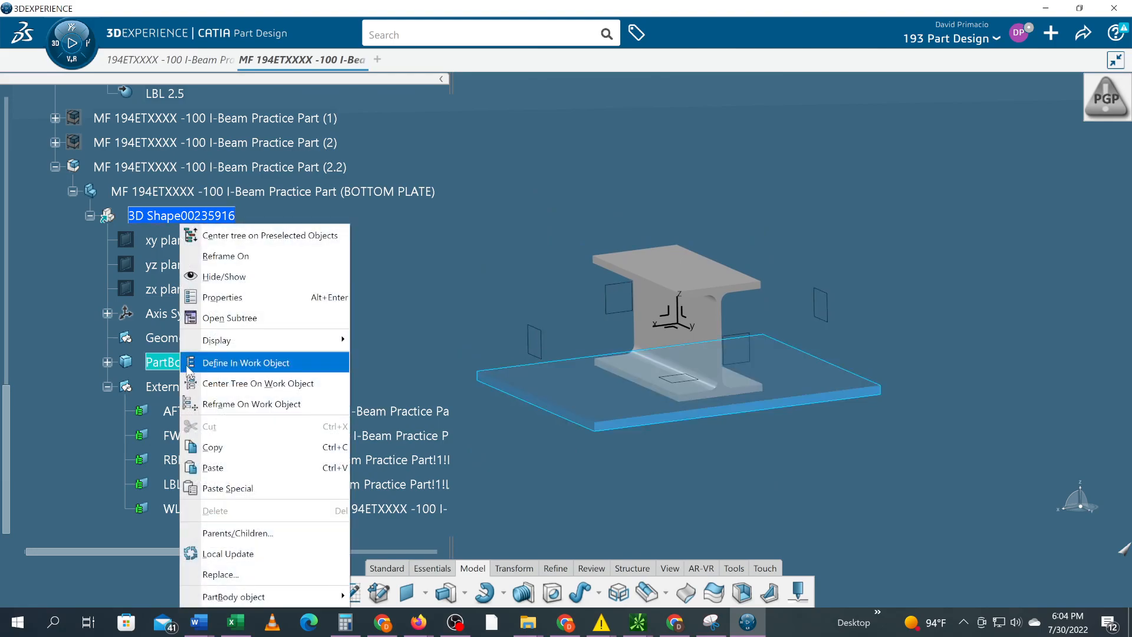
{"action": "left_click", "coordinate": [223, 297]}
{"action": "left_click", "coordinate": [837, 139]}
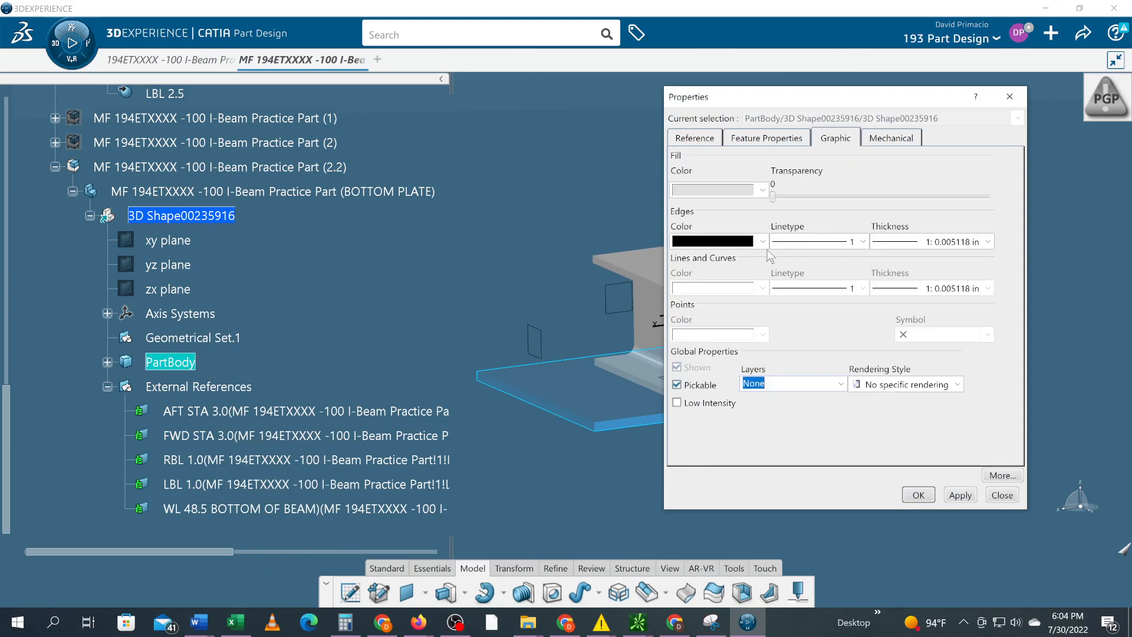
{"action": "left_click", "coordinate": [762, 241]}
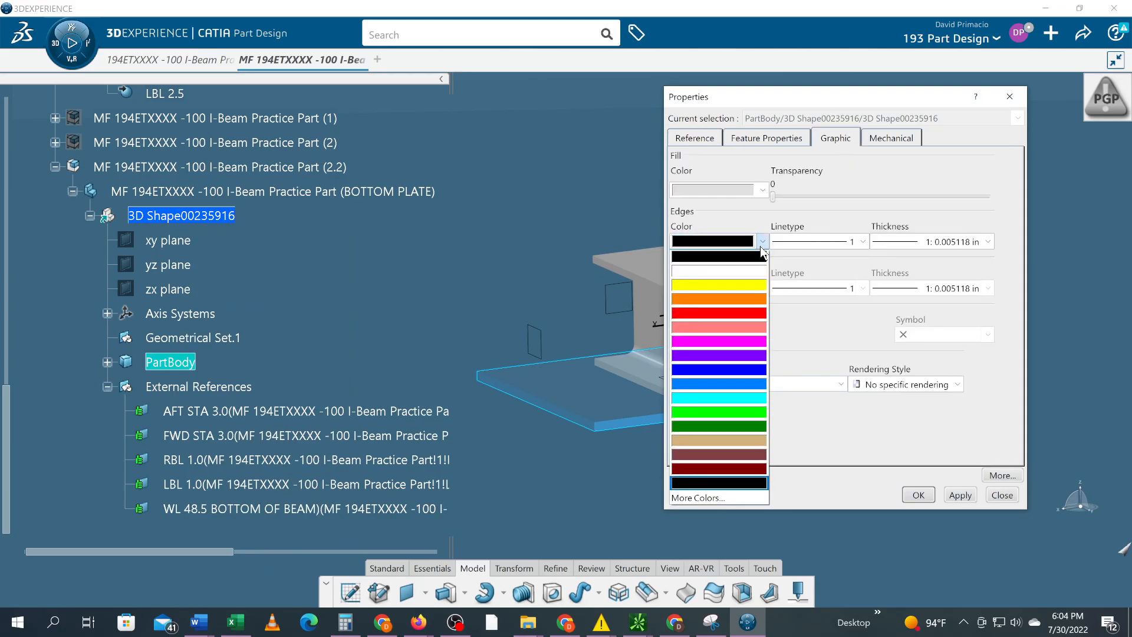
{"action": "left_click", "coordinate": [737, 412]}
{"action": "left_click", "coordinate": [961, 495]}
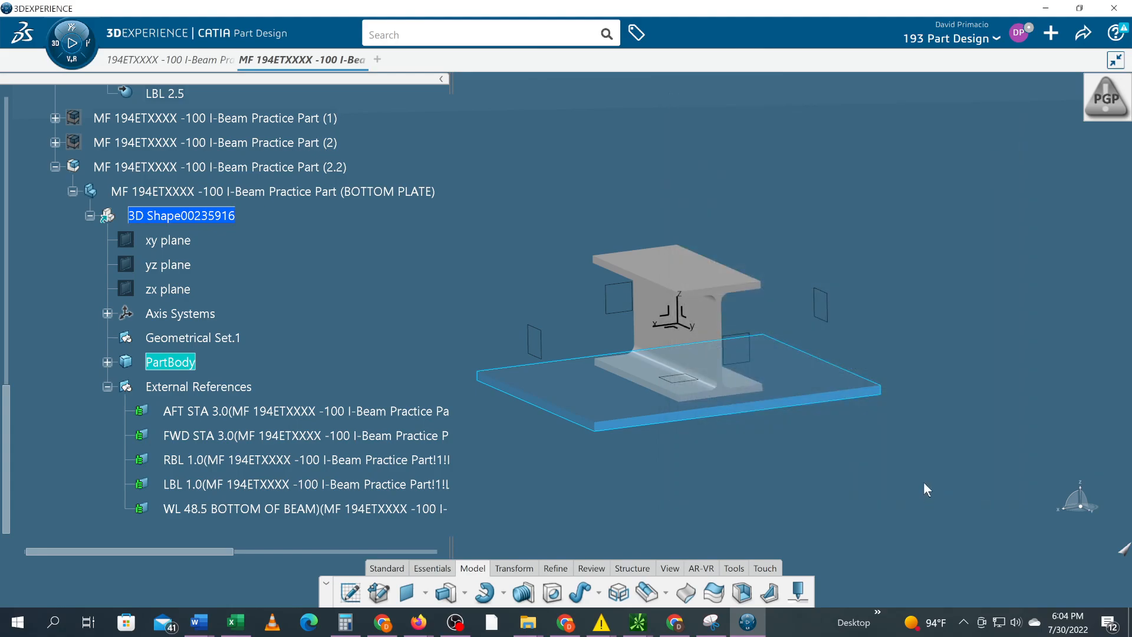
{"action": "left_click", "coordinate": [924, 489]}
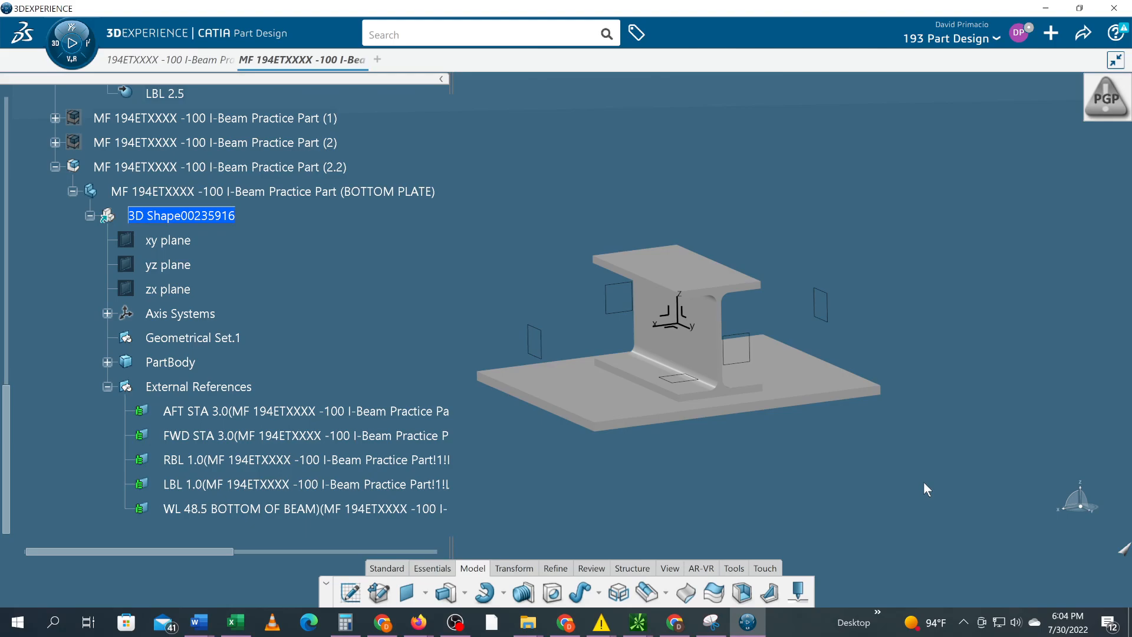
- Give the bottom plate's PartBody a bright green fill color and black edges
{"action": "left_click", "coordinate": [171, 362]}
{"action": "double_click", "coordinate": [173, 363]}
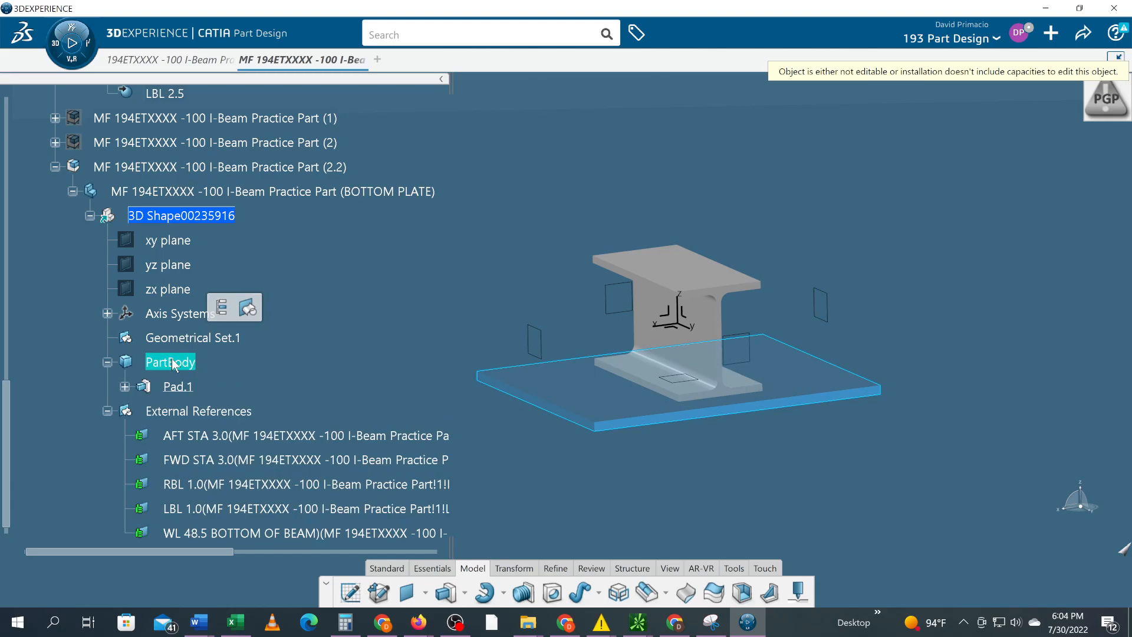
{"action": "right_click", "coordinate": [174, 362]}
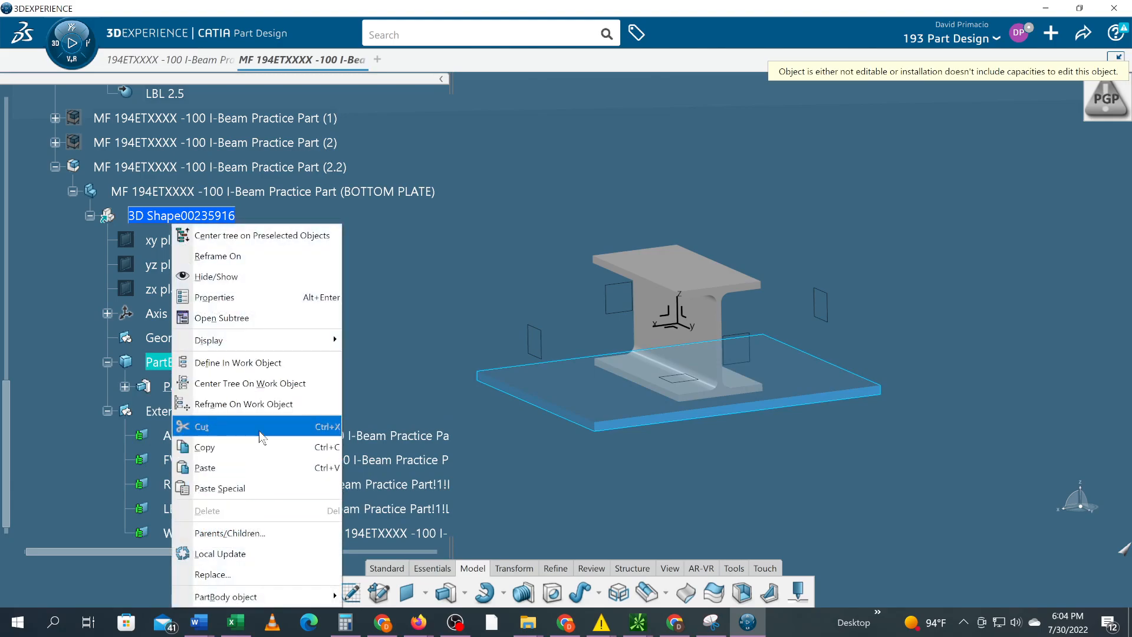
{"action": "left_click", "coordinate": [259, 299]}
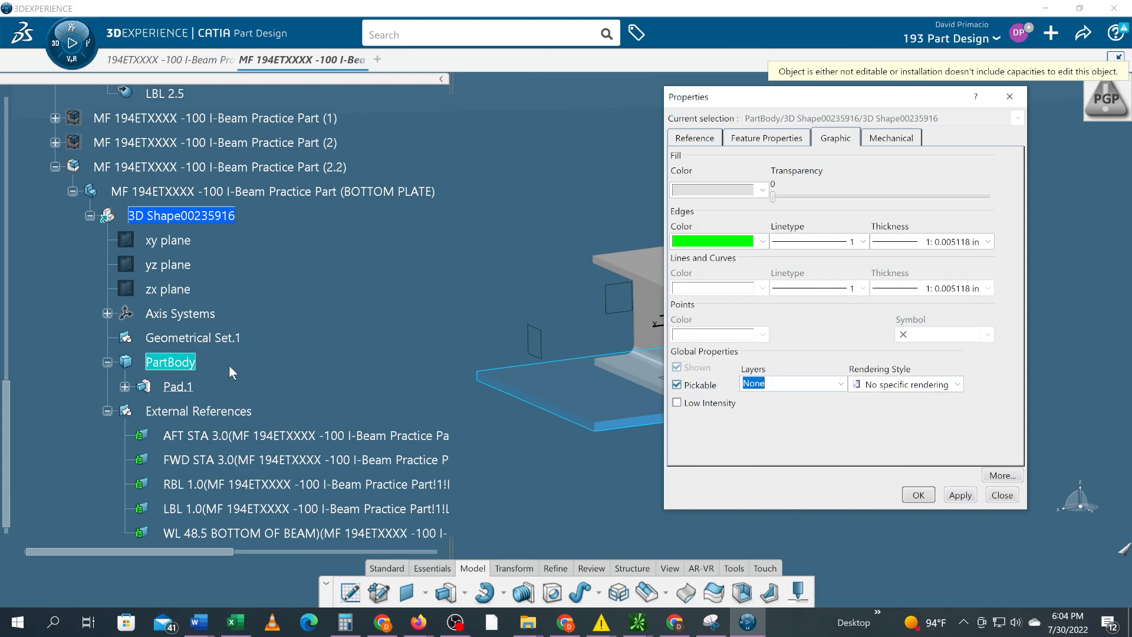
{"action": "left_click", "coordinate": [762, 189]}
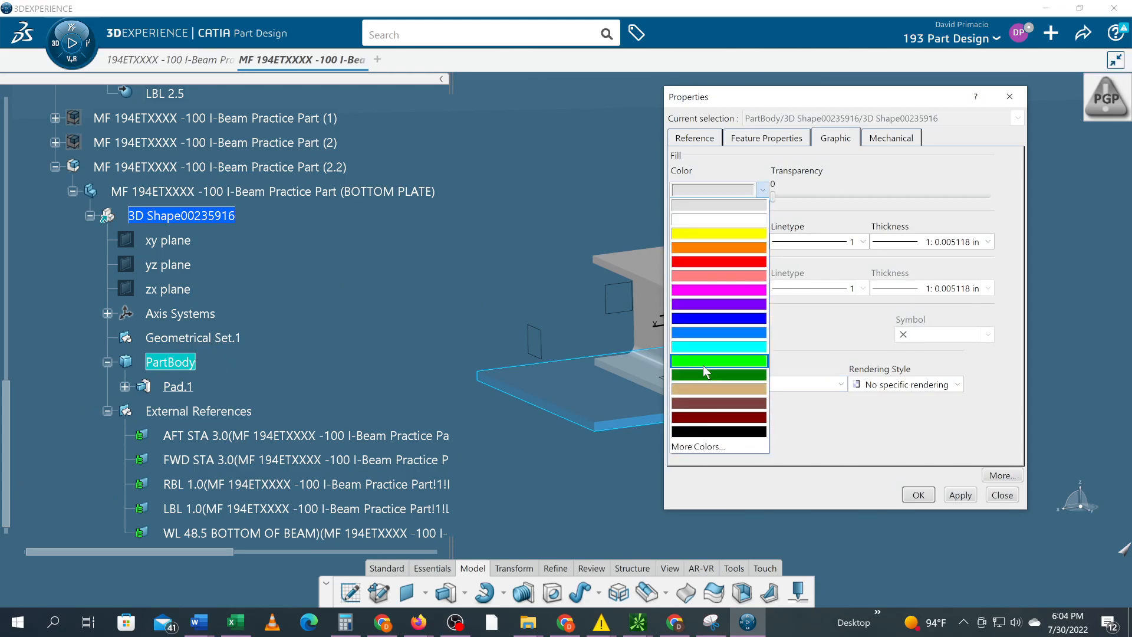
{"action": "left_click", "coordinate": [704, 360]}
{"action": "left_click", "coordinate": [760, 242]}
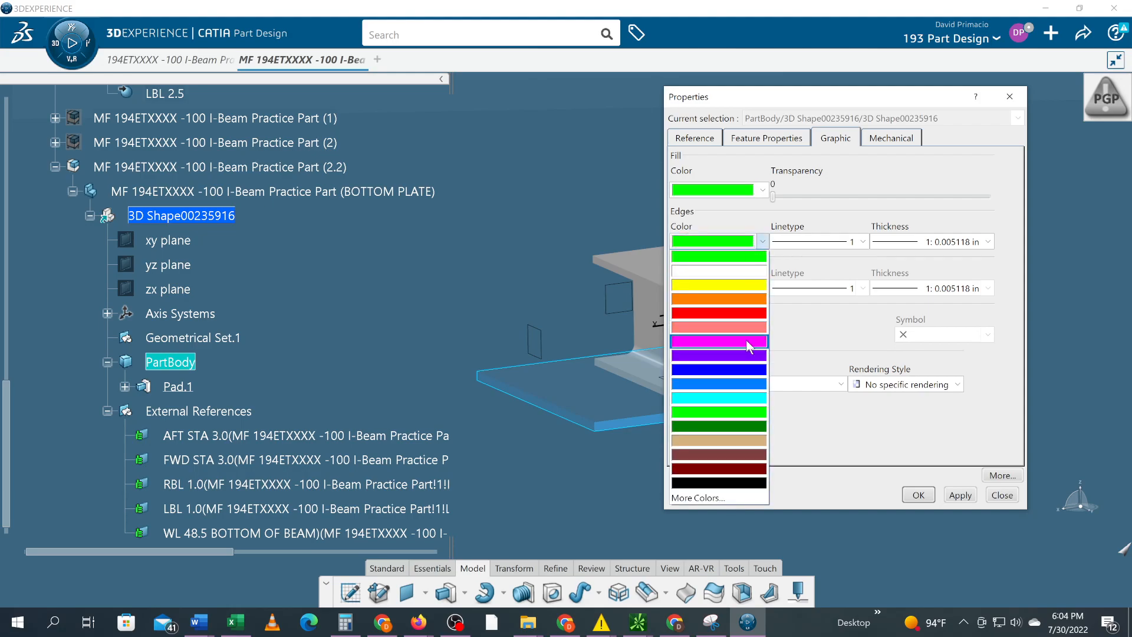
{"action": "left_click", "coordinate": [745, 480]}
{"action": "left_click", "coordinate": [959, 495]}
{"action": "left_click", "coordinate": [918, 495]}
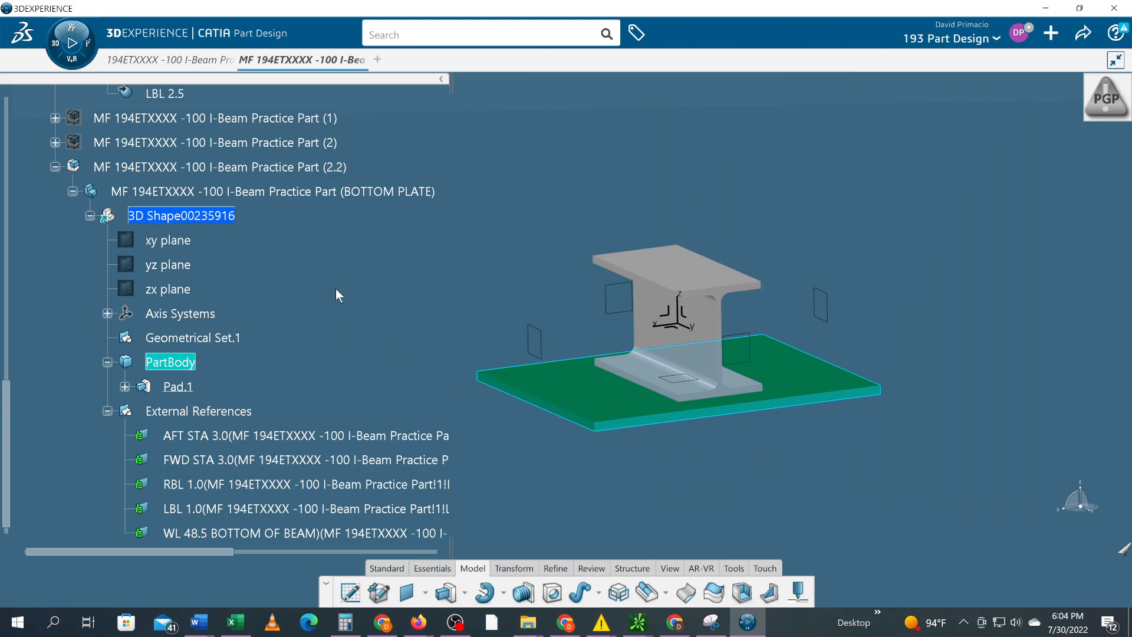
{"action": "middle_click_drag", "start_coordinate": [674, 438], "coordinate": [654, 490]}
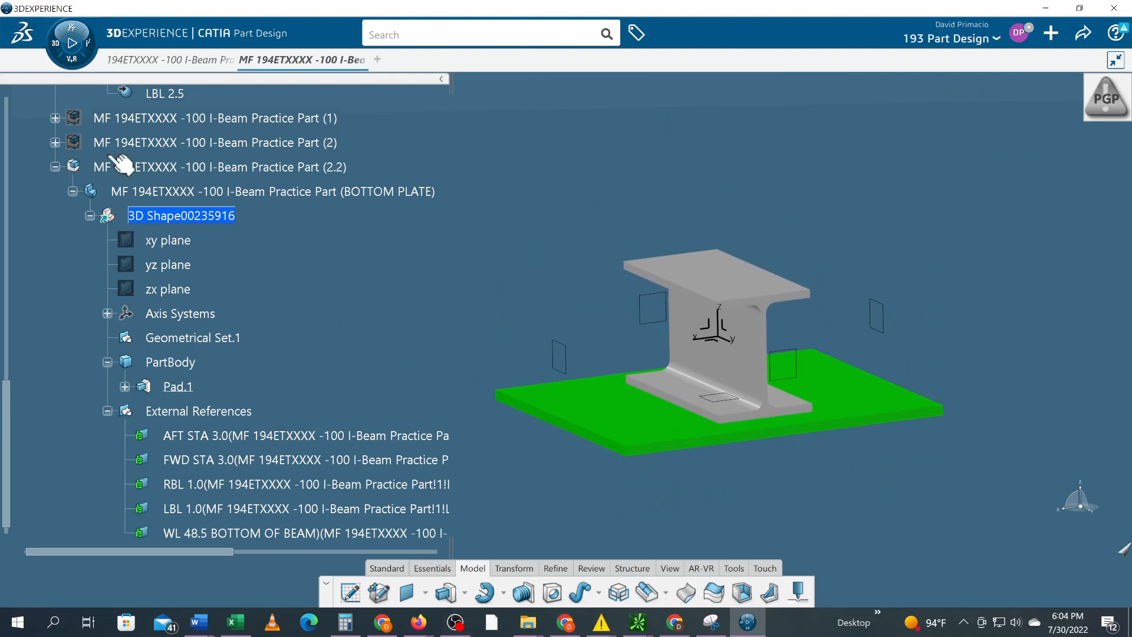
- Collapse product (2.2) in the tree and show the hidden top plate product (1) again
{"action": "left_click", "coordinate": [55, 166]}
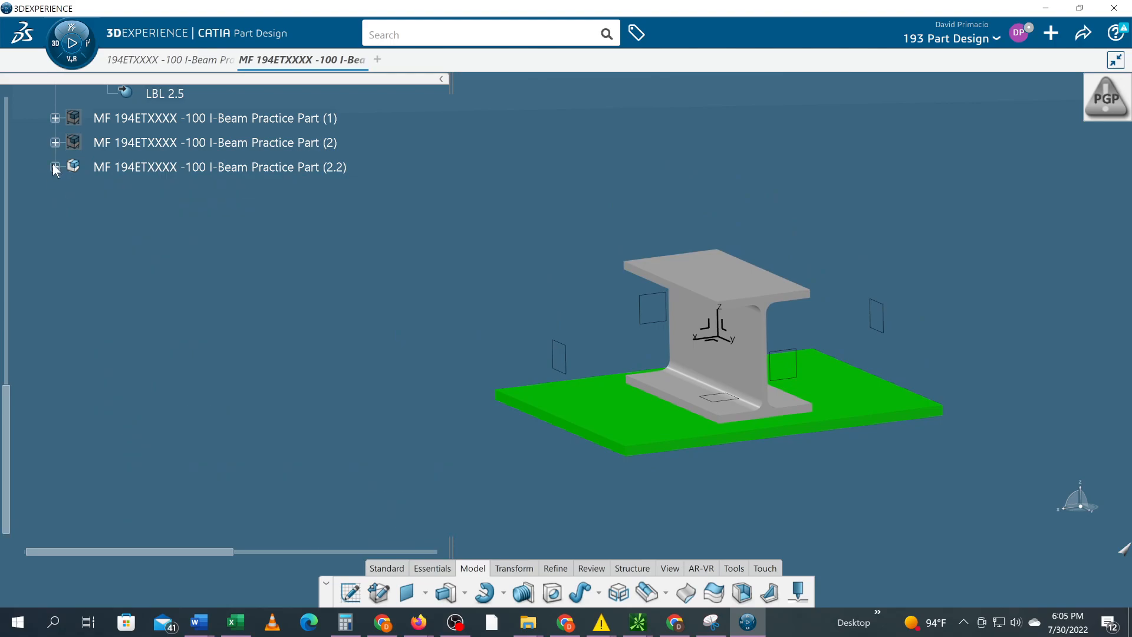
{"action": "scroll", "coordinate": [188, 177], "scroll_direction": "up", "scroll_amount": 2}
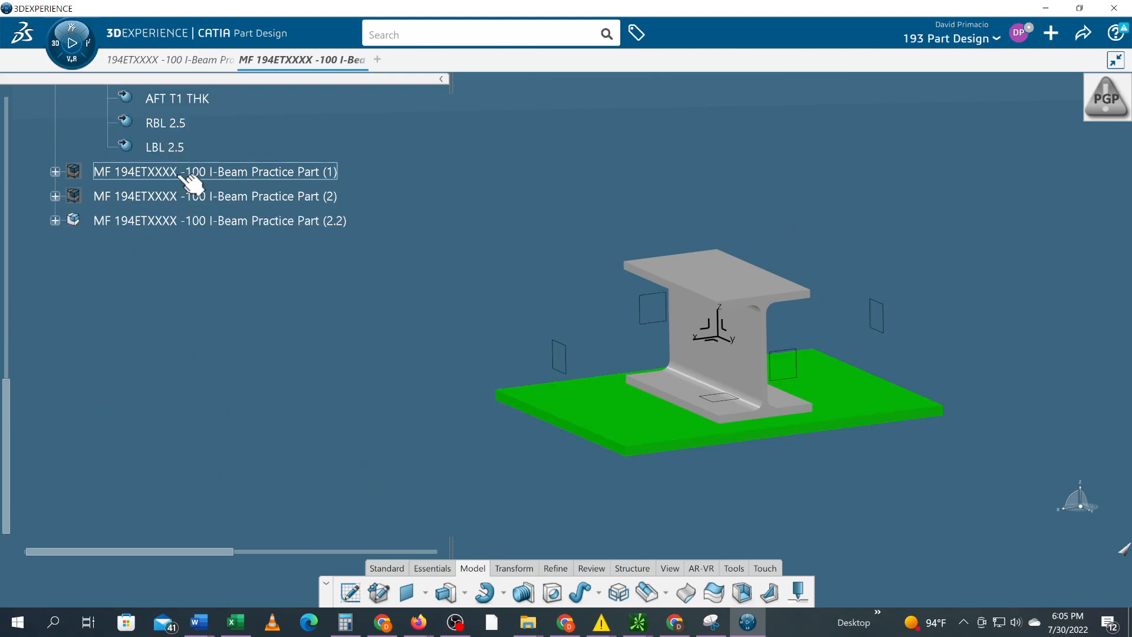
{"action": "right_click", "coordinate": [179, 176]}
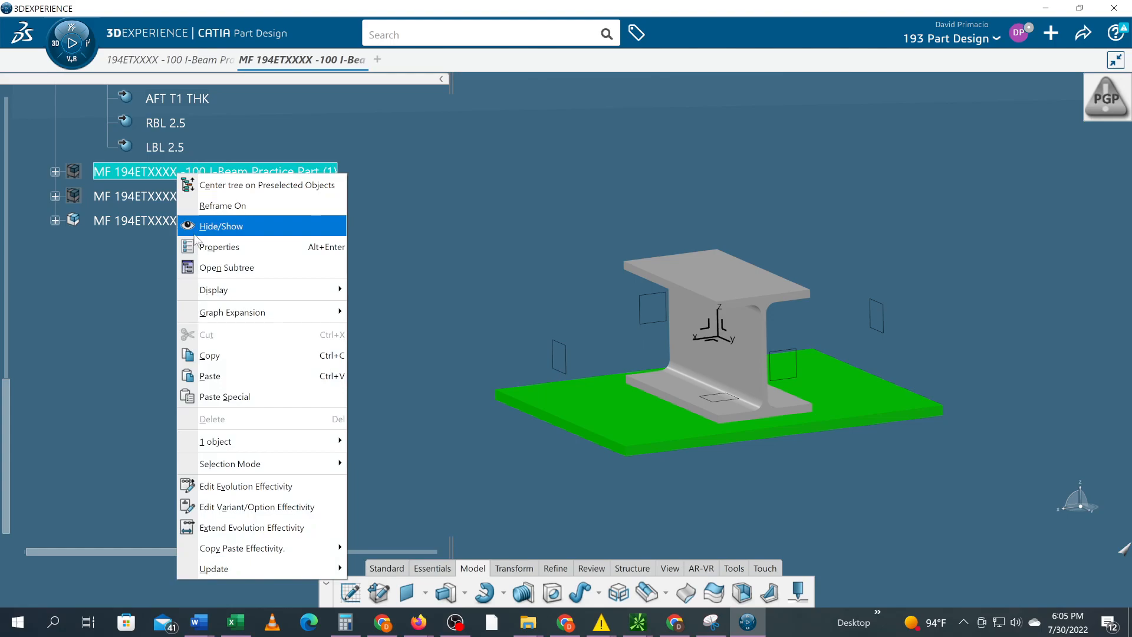
{"action": "left_click", "coordinate": [195, 227]}
{"action": "left_click", "coordinate": [575, 416]}
{"action": "middle_click_drag", "start_coordinate": [422, 399], "coordinate": [407, 392]}
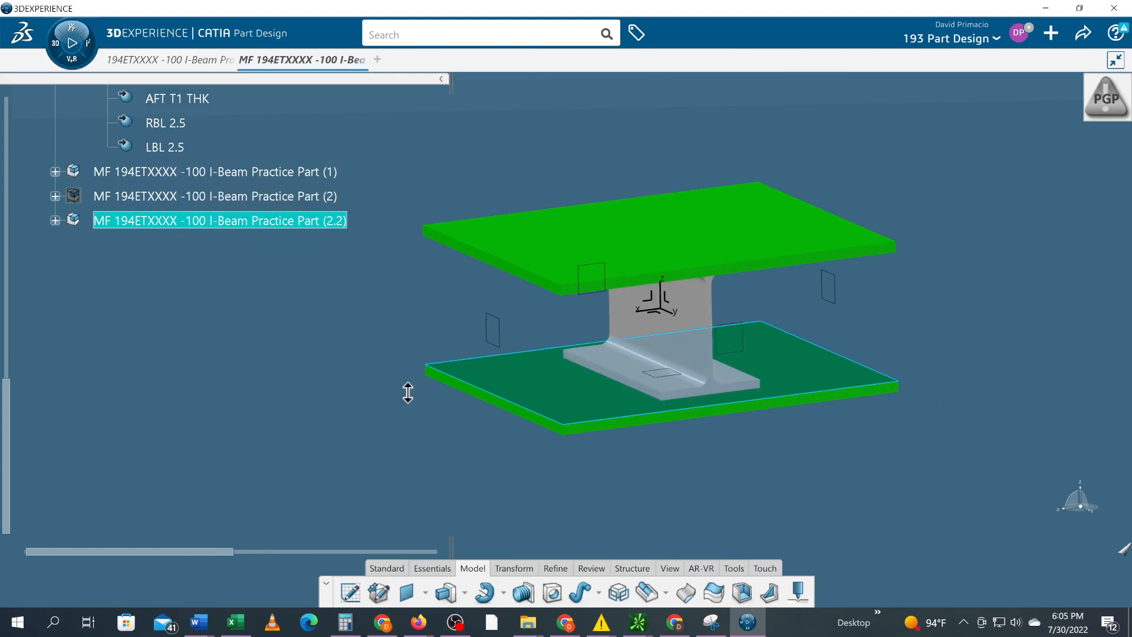
{"action": "middle_click_drag", "start_coordinate": [589, 503], "coordinate": [508, 519]}
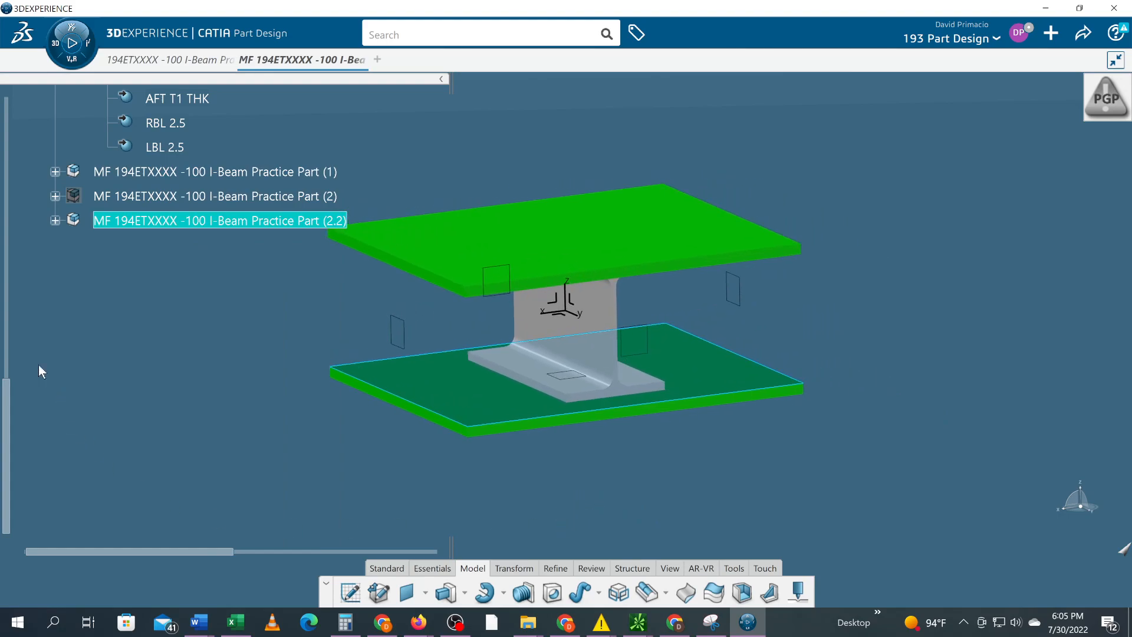
- Collapse the RLM part and product (0) in the tree to leave only the TOOL's main products listed
{"action": "scroll", "coordinate": [20, 345], "scroll_direction": "up", "scroll_amount": 5}
{"action": "scroll", "coordinate": [79, 282], "scroll_direction": "up", "scroll_amount": 7}
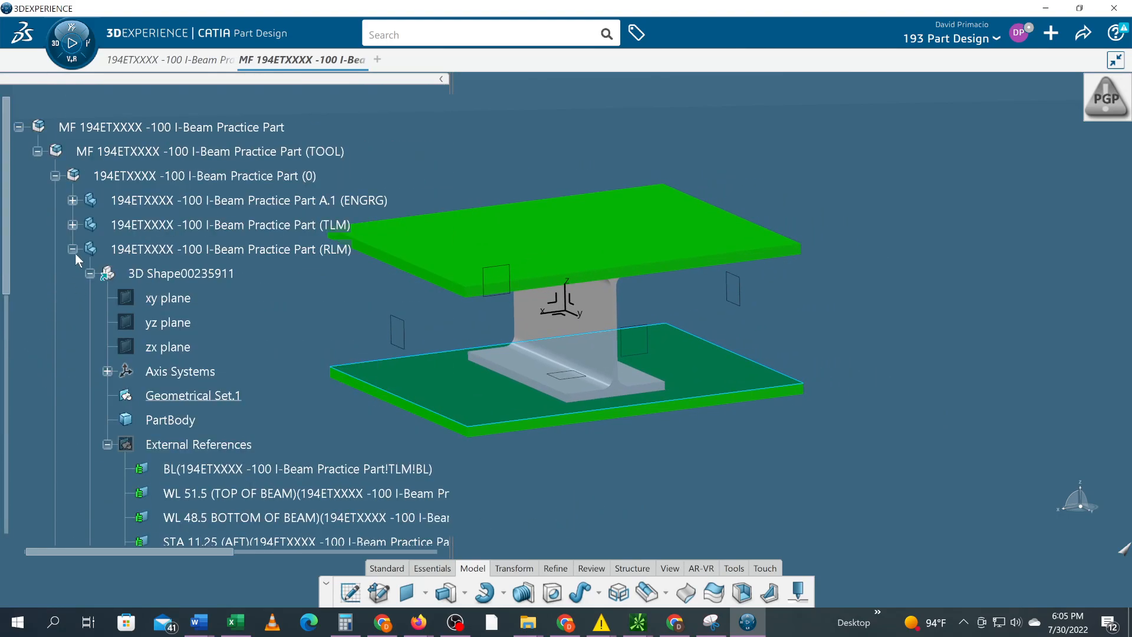
{"action": "left_click", "coordinate": [73, 249]}
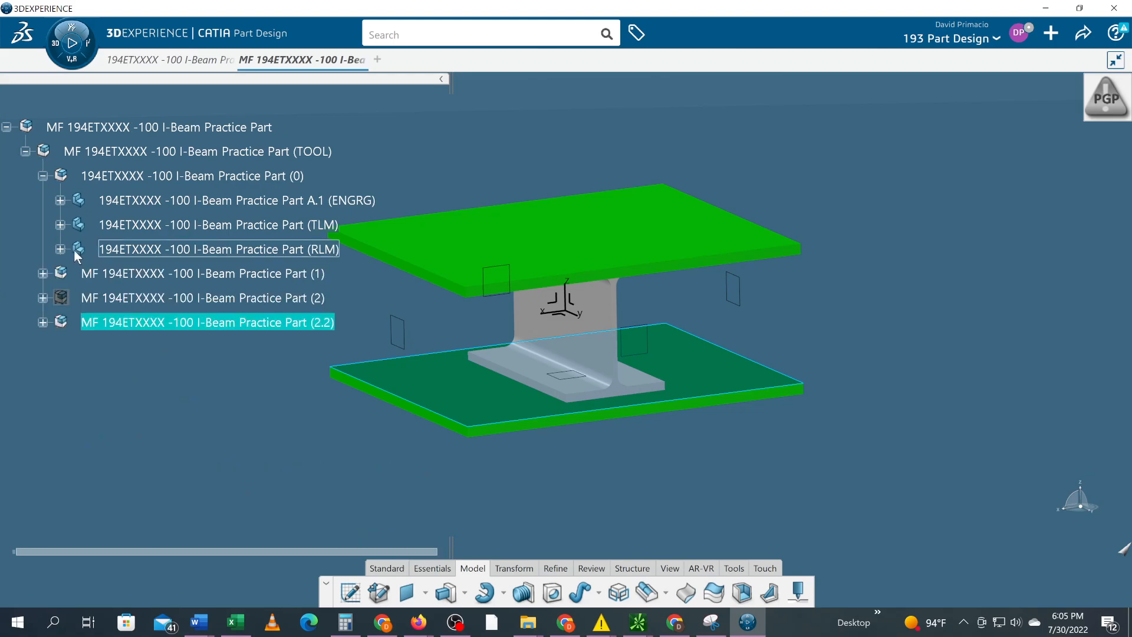
{"action": "left_click", "coordinate": [42, 176]}
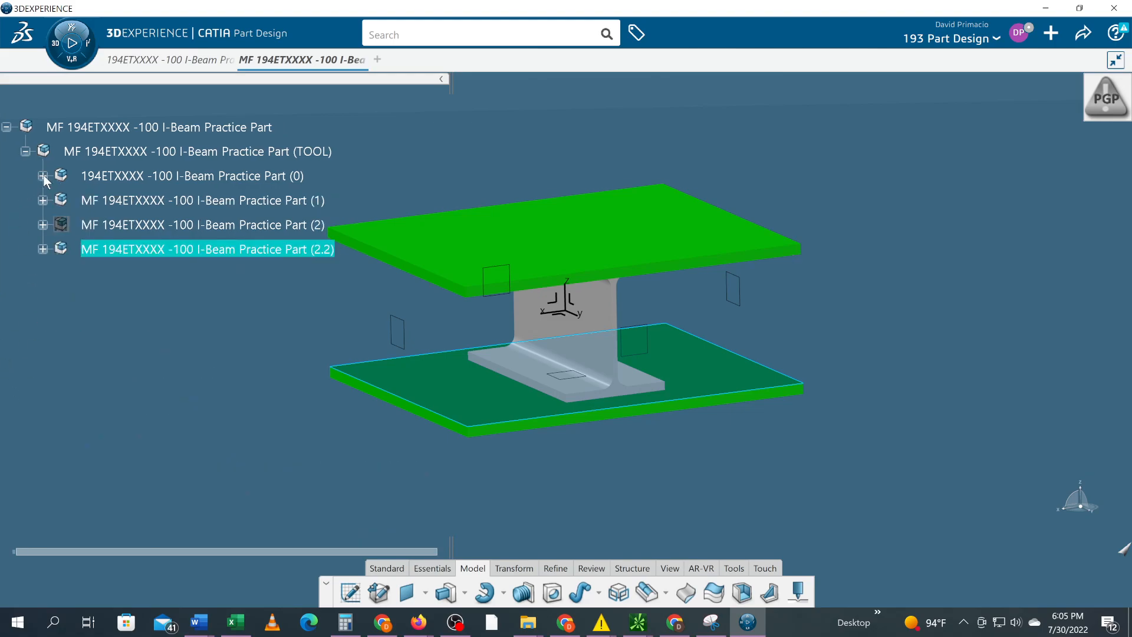
- Activate the TOOL product and switch to the Assembly Design app
{"action": "double_click", "coordinate": [194, 152]}
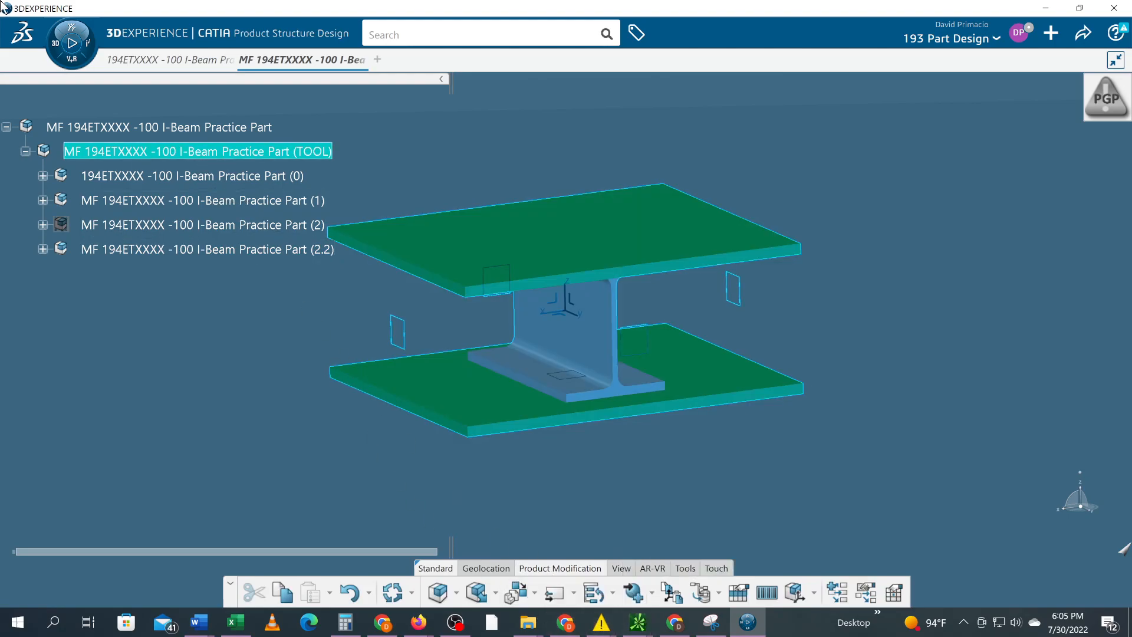
{"action": "left_click", "coordinate": [70, 44]}
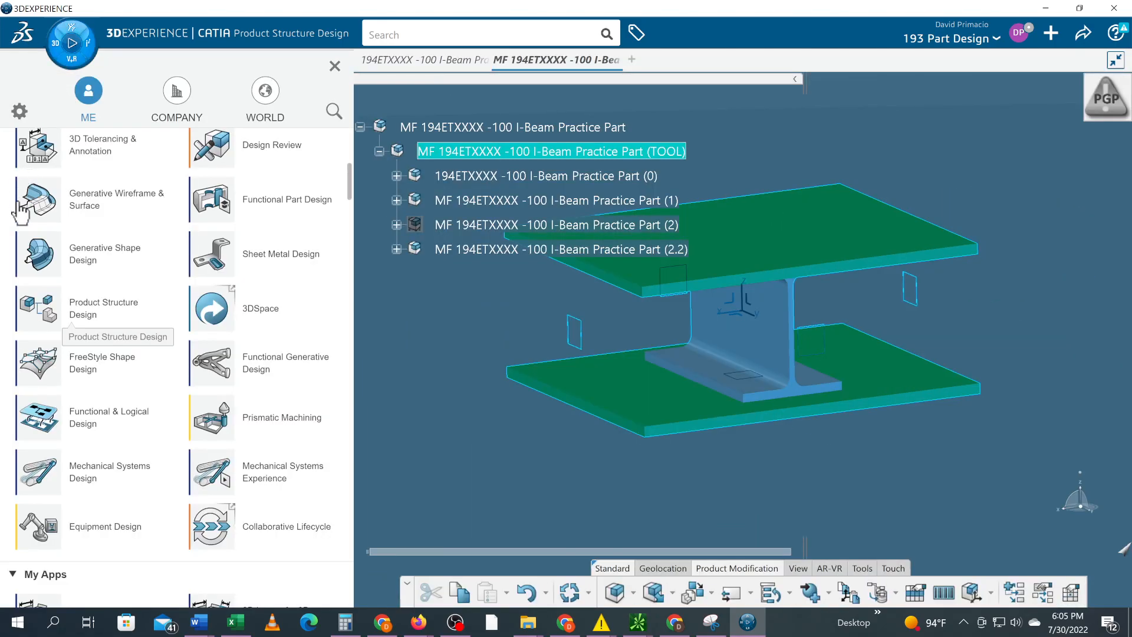
{"action": "scroll", "coordinate": [44, 271], "scroll_direction": "up", "scroll_amount": 10}
{"action": "scroll", "coordinate": [43, 290], "scroll_direction": "down", "scroll_amount": 5}
{"action": "left_click", "coordinate": [39, 376]}
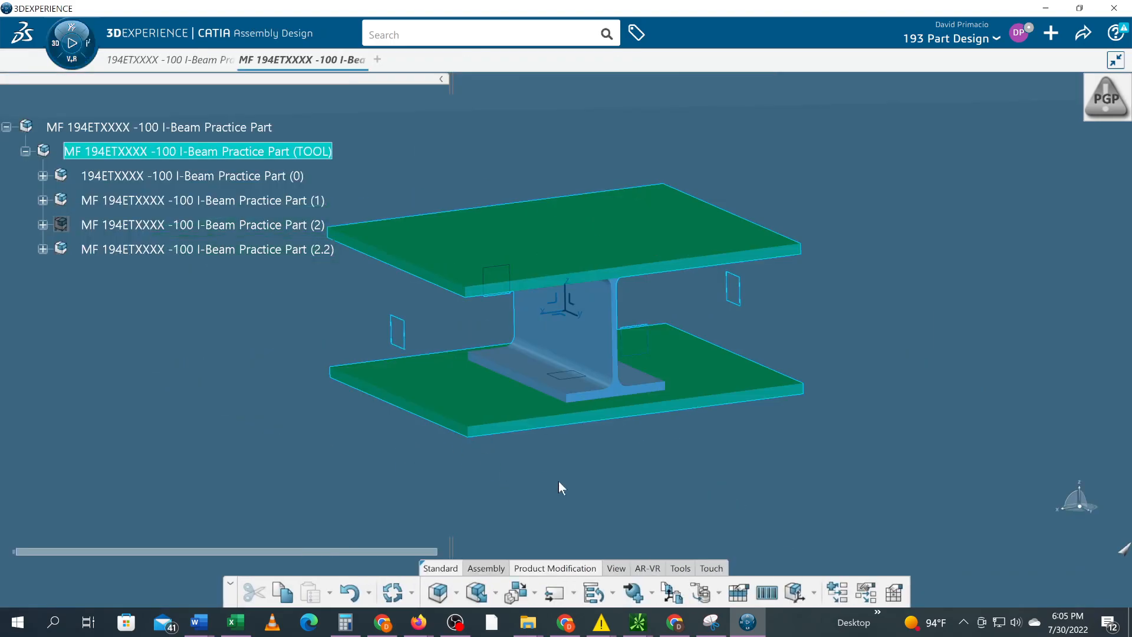
{"action": "middle_click_drag", "start_coordinate": [648, 497], "coordinate": [722, 489]}
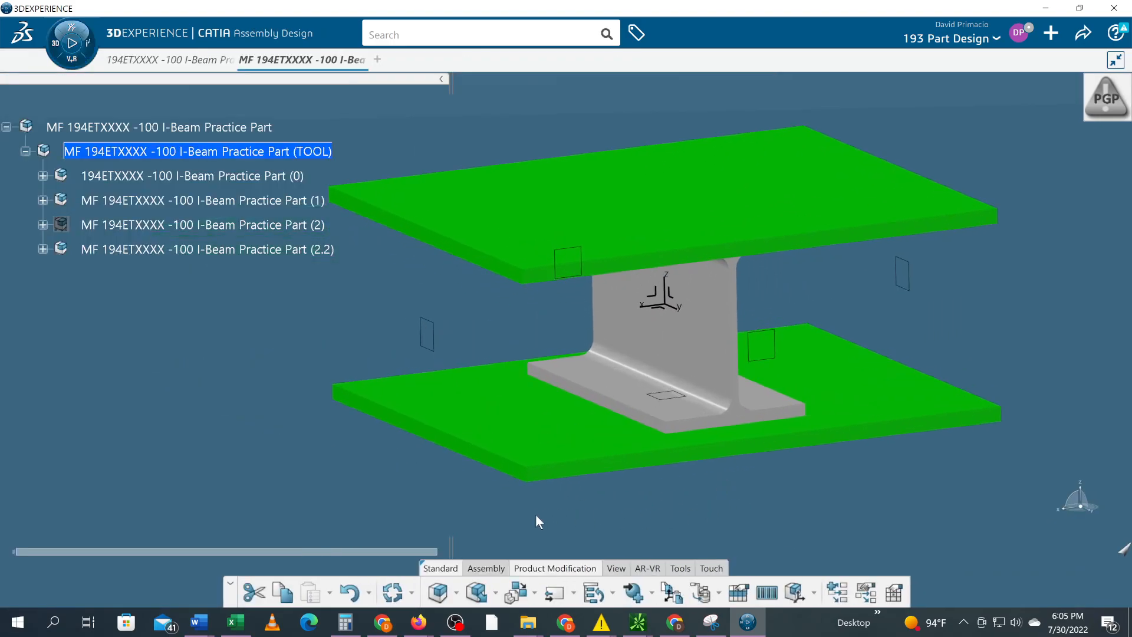
{"action": "middle_click_drag", "start_coordinate": [501, 511], "coordinate": [579, 476]}
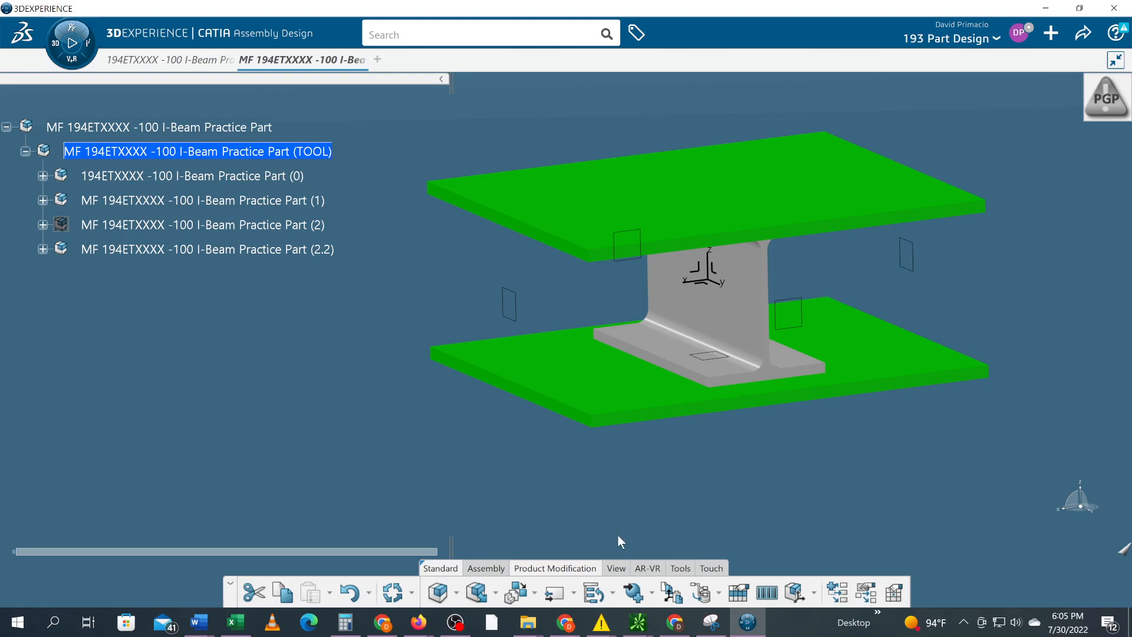
- Run a light interference simulation on the TOOL product, checking clash and contact with the default specifications
{"action": "left_click", "coordinate": [490, 570]}
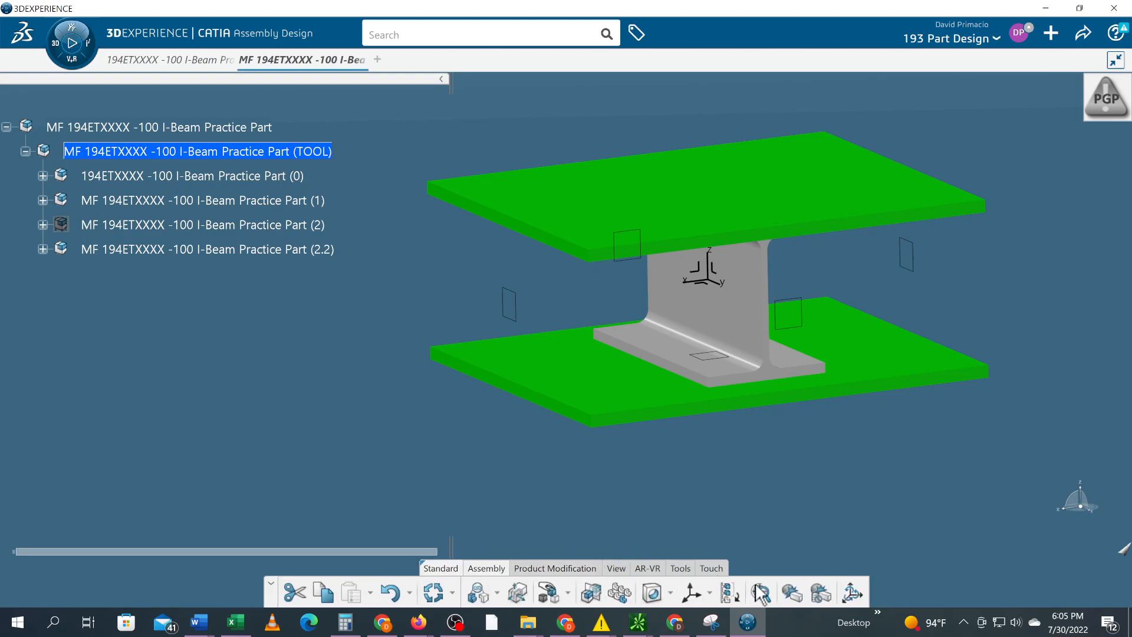
{"action": "left_click", "coordinate": [820, 593]}
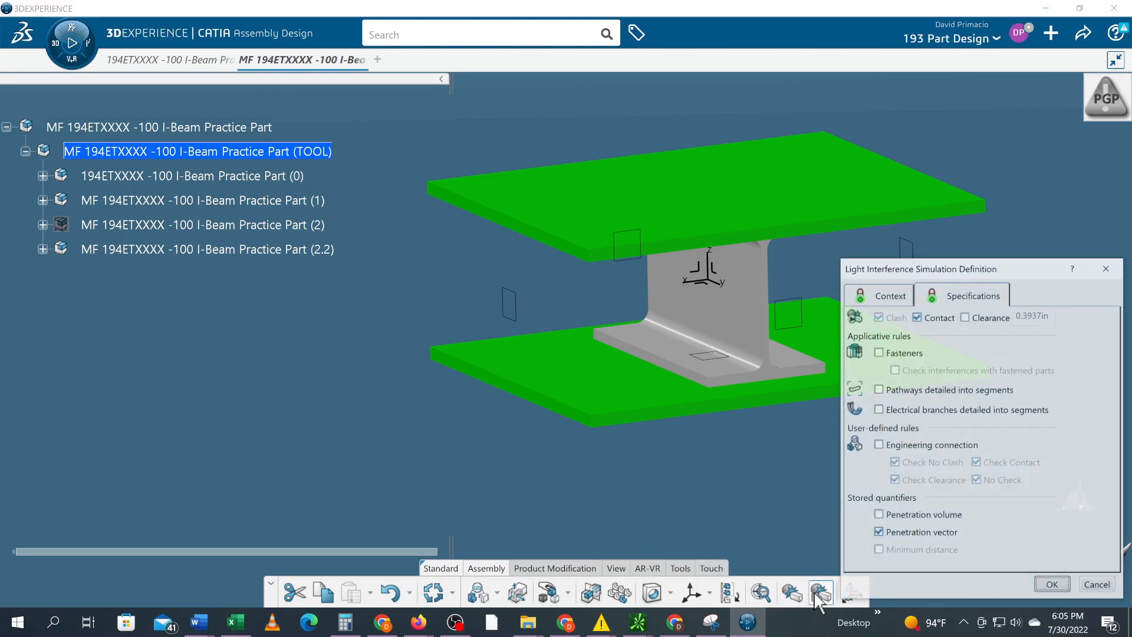
{"action": "left_click", "coordinate": [1055, 587]}
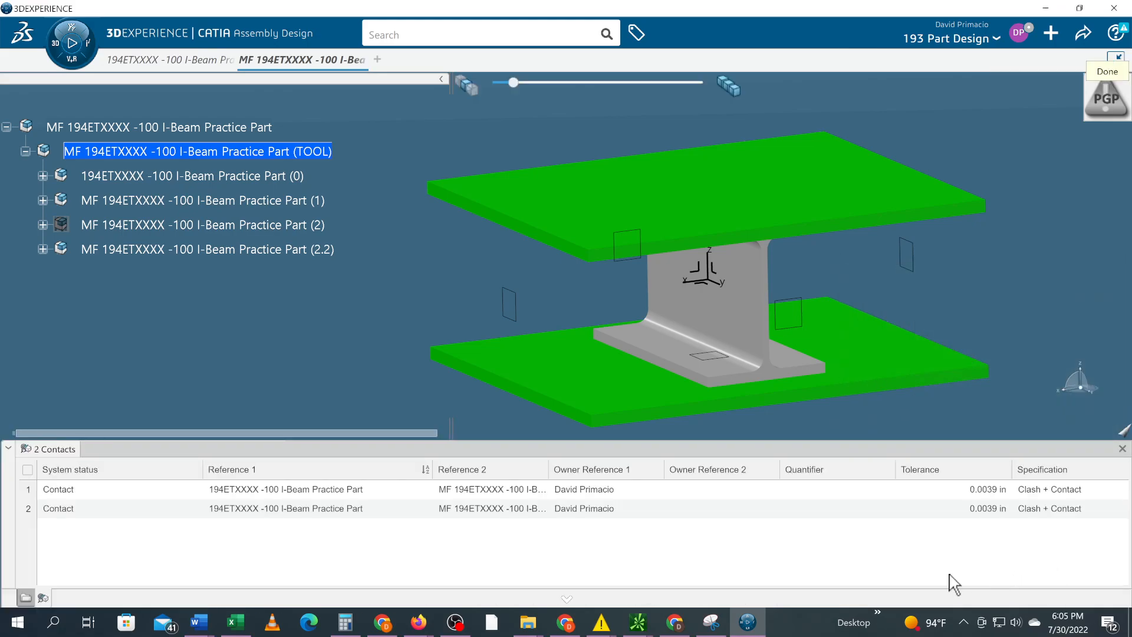
- Examine the first contact result in the model and widen the Reference 2 column to read the full part names
{"action": "left_click", "coordinate": [50, 490]}
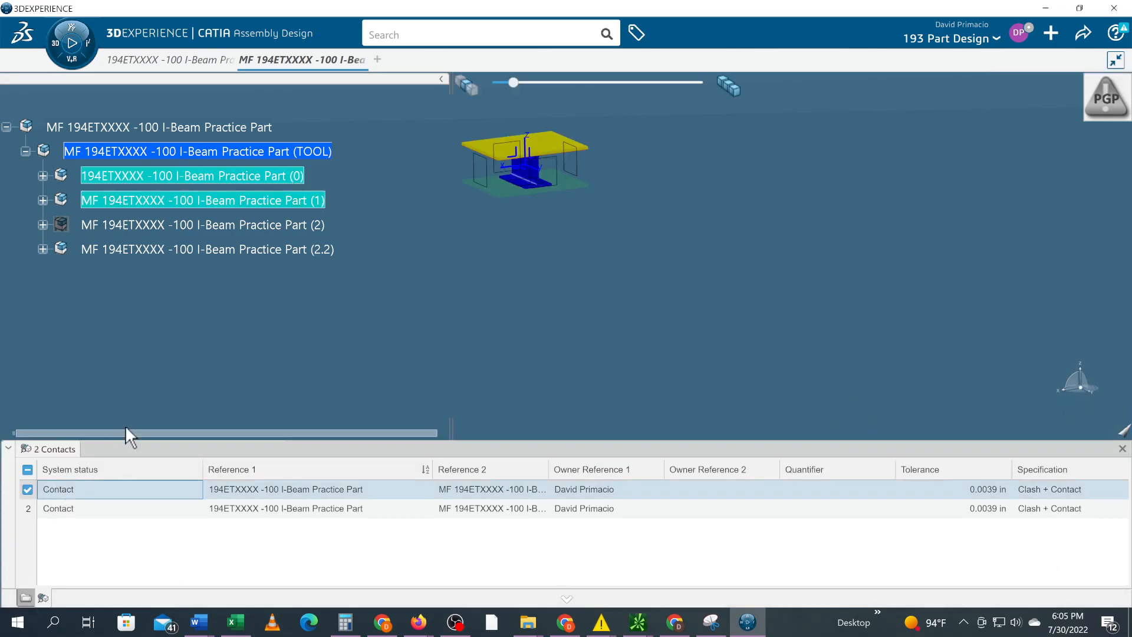
{"action": "middle_click_drag", "start_coordinate": [551, 254], "coordinate": [635, 496]}
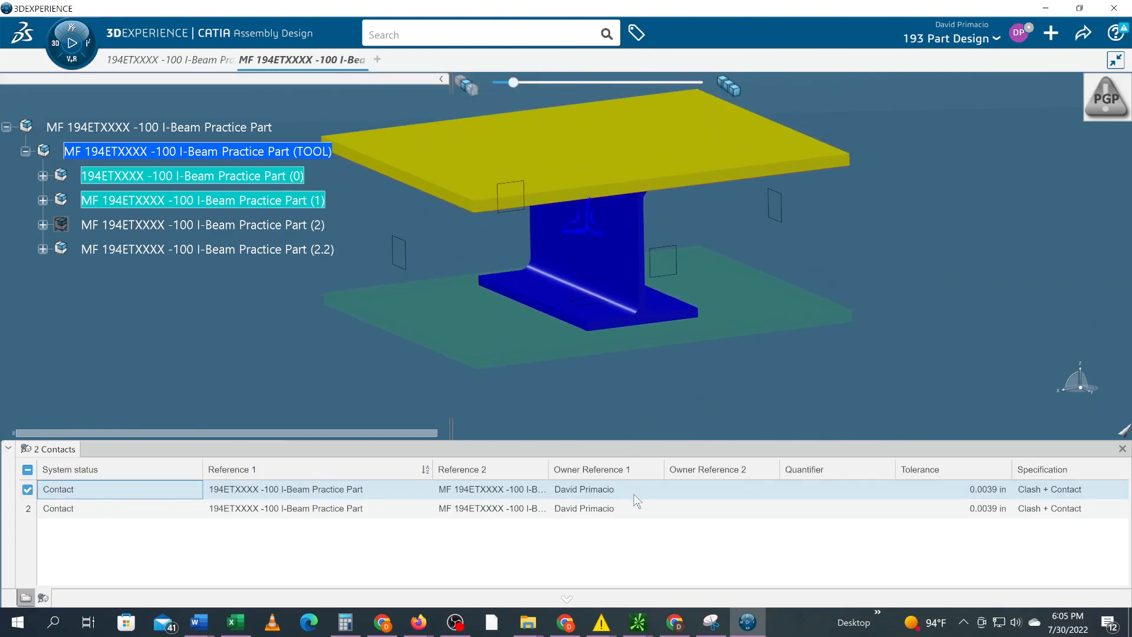
{"action": "middle_click_drag", "start_coordinate": [612, 428], "coordinate": [625, 493]}
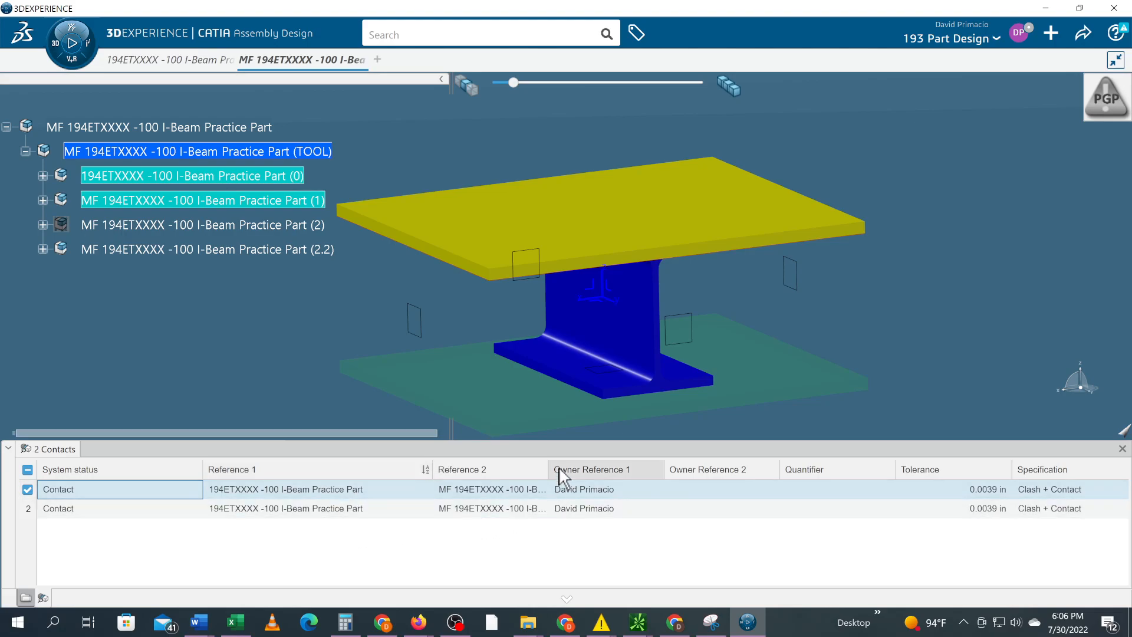
{"action": "left_click_drag", "start_coordinate": [549, 469], "coordinate": [627, 464]}
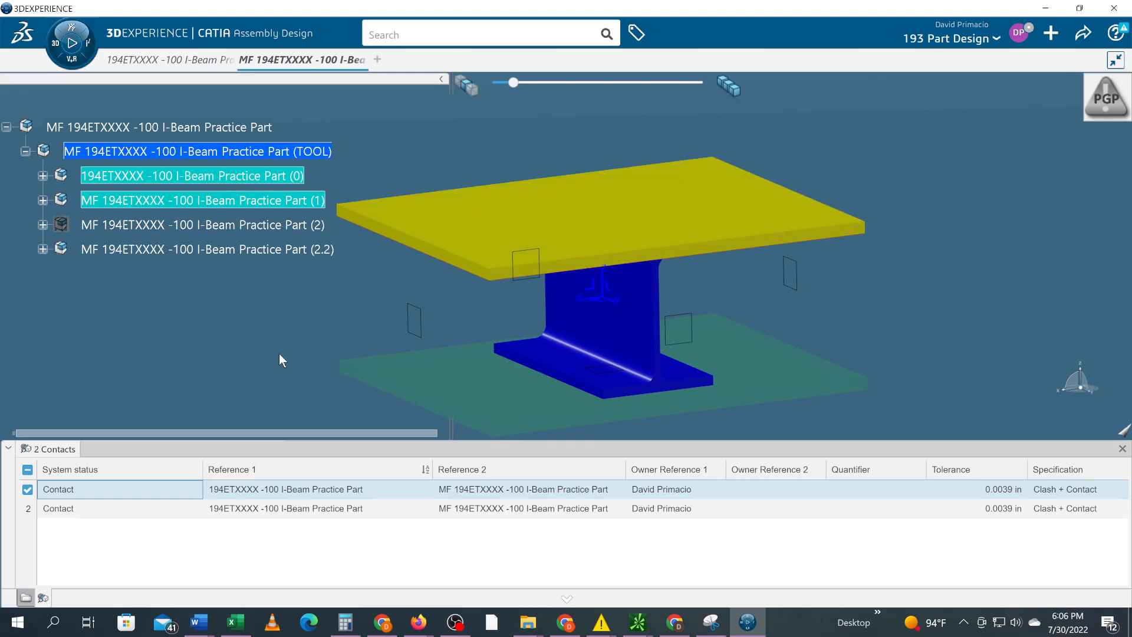
- Examine the second contact result in the model and close the interference results
{"action": "left_click", "coordinate": [64, 508]}
{"action": "middle_click_drag", "start_coordinate": [503, 263], "coordinate": [542, 377]}
{"action": "middle_click_drag", "start_coordinate": [494, 119], "coordinate": [654, 301]}
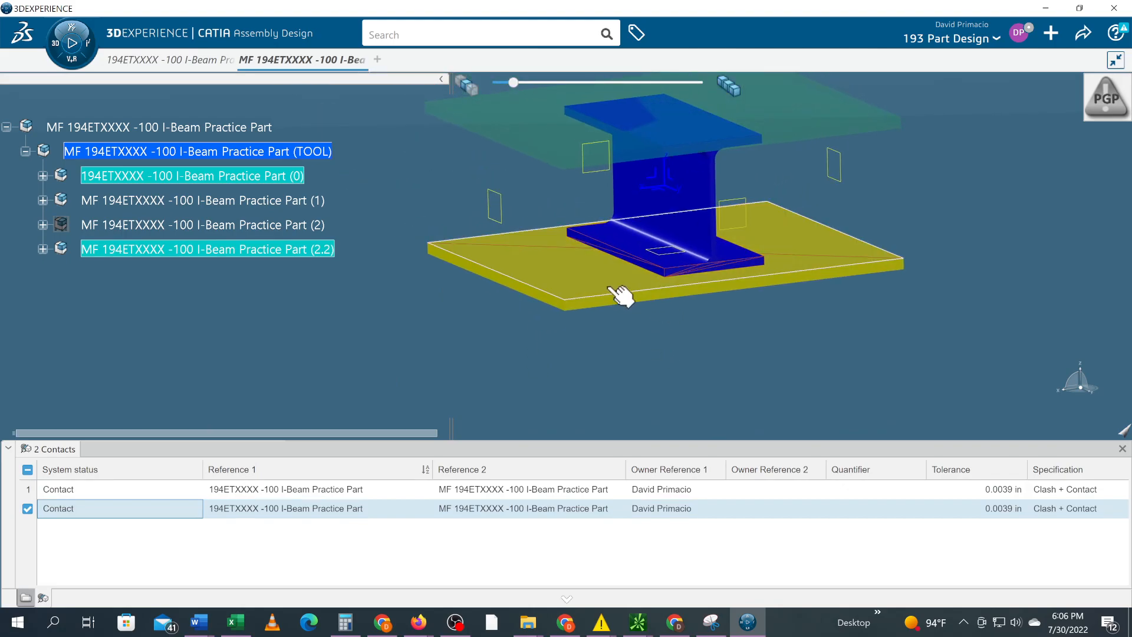
{"action": "middle_click_drag", "start_coordinate": [913, 305], "coordinate": [875, 308]}
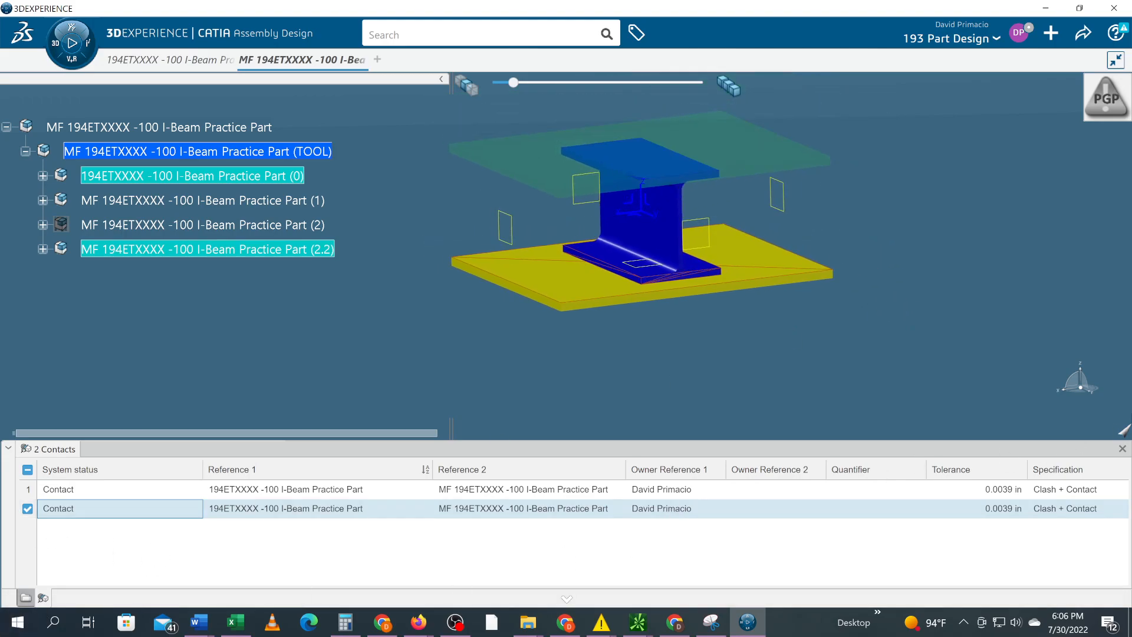
{"action": "left_click", "coordinate": [1122, 449]}
{"action": "middle_click_drag", "start_coordinate": [743, 370], "coordinate": [781, 491]}
{"action": "middle_click_drag", "start_coordinate": [879, 452], "coordinate": [811, 384]}
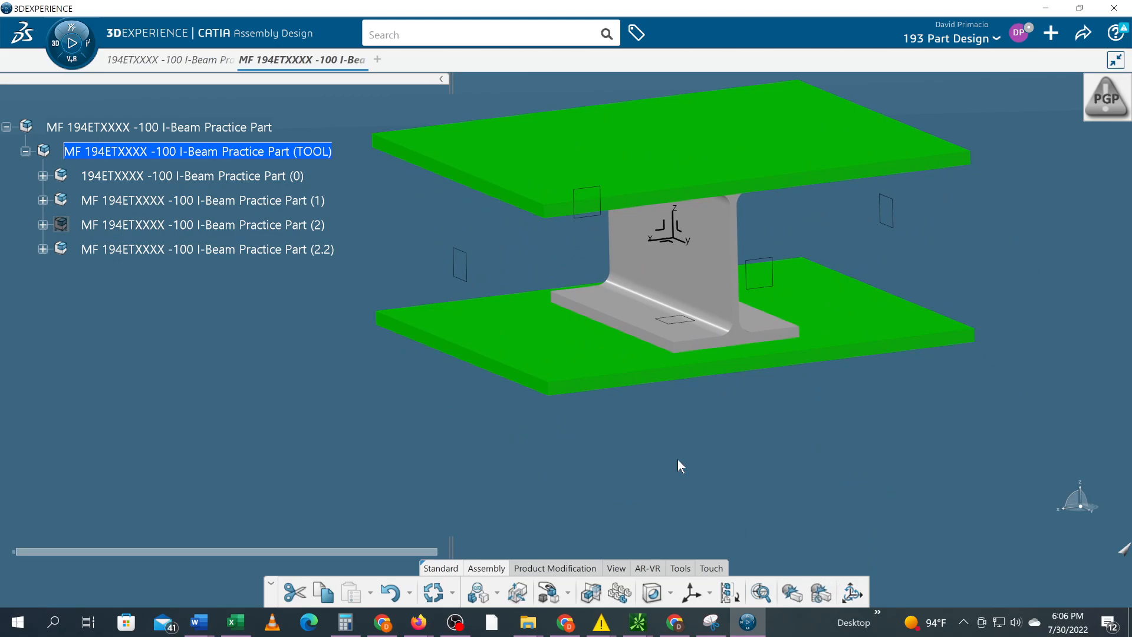
{"action": "middle_click_drag", "start_coordinate": [695, 465], "coordinate": [678, 492]}
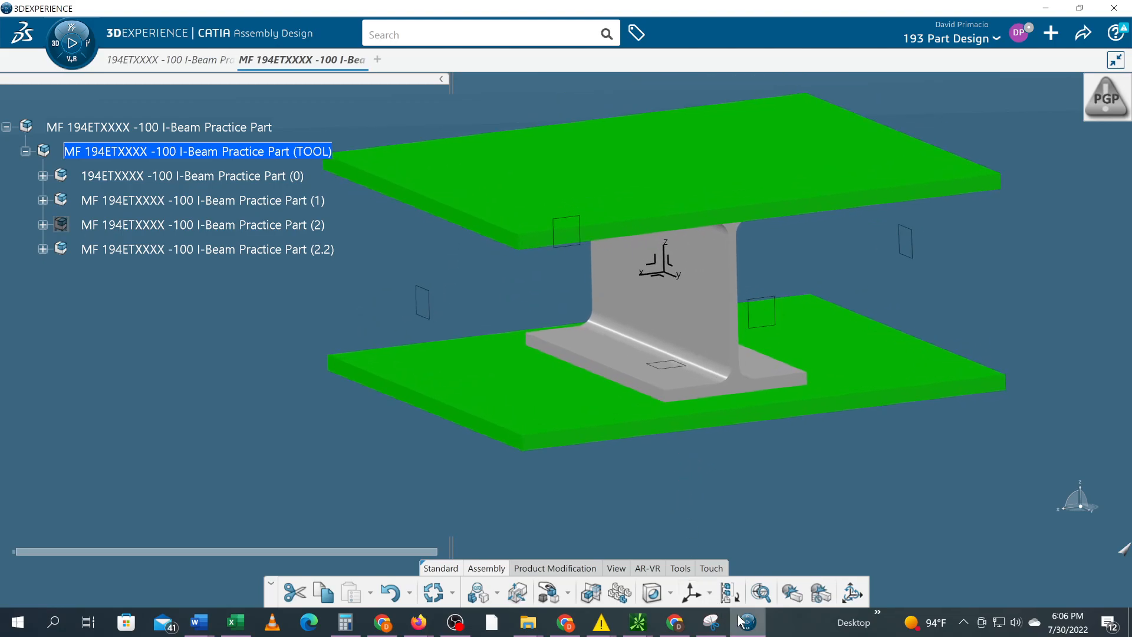
{"action": "mouse_move", "coordinate": [746, 630]}
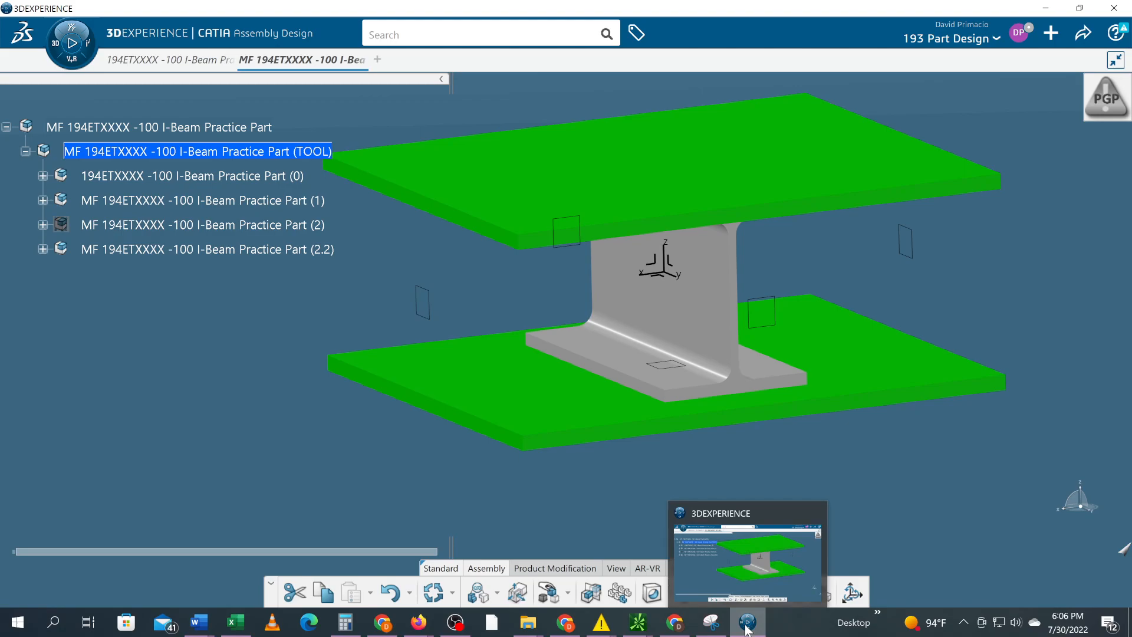
{"action": "mouse_move", "coordinate": [453, 629]}
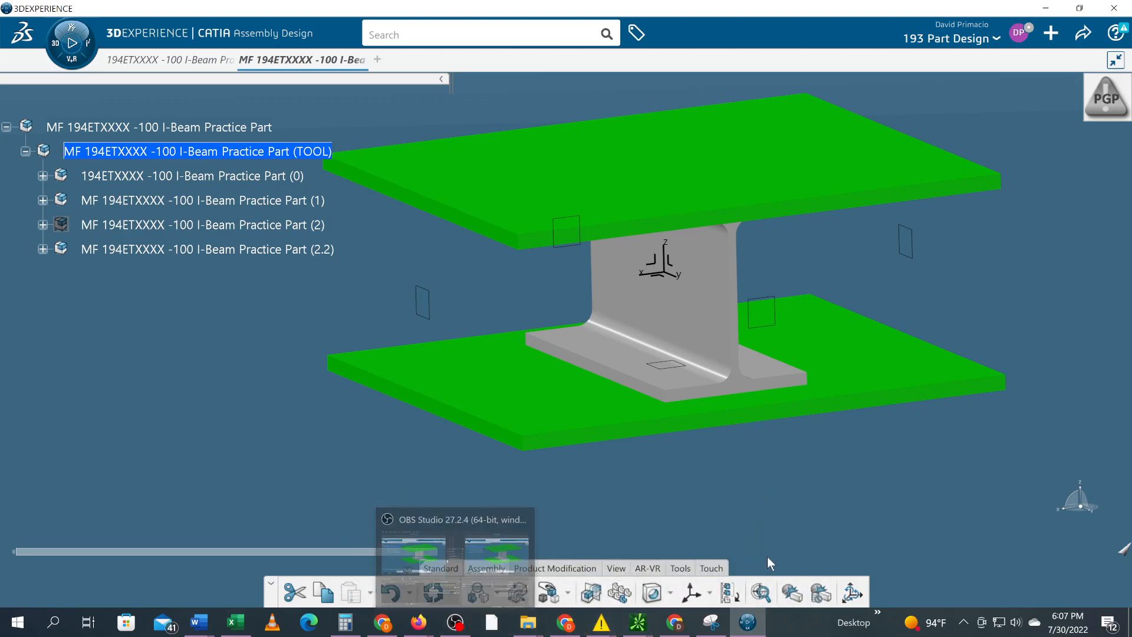
- Create a full interference simulation of the TOOL product with the default title, context and specifications
{"action": "left_click", "coordinate": [791, 593]}
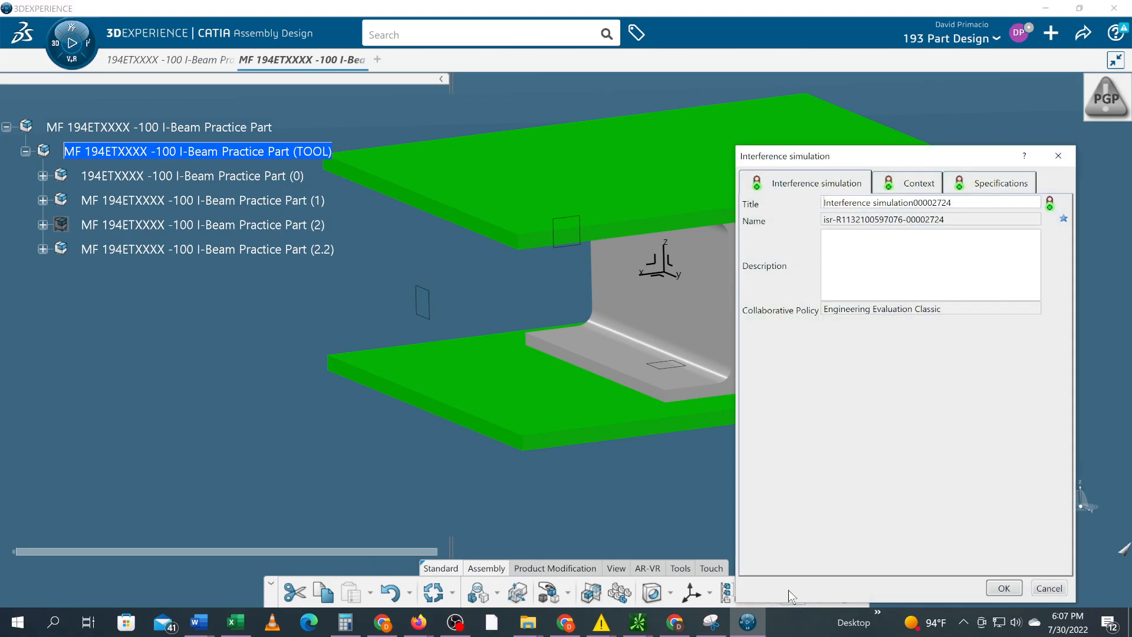
{"action": "left_click", "coordinate": [1006, 588]}
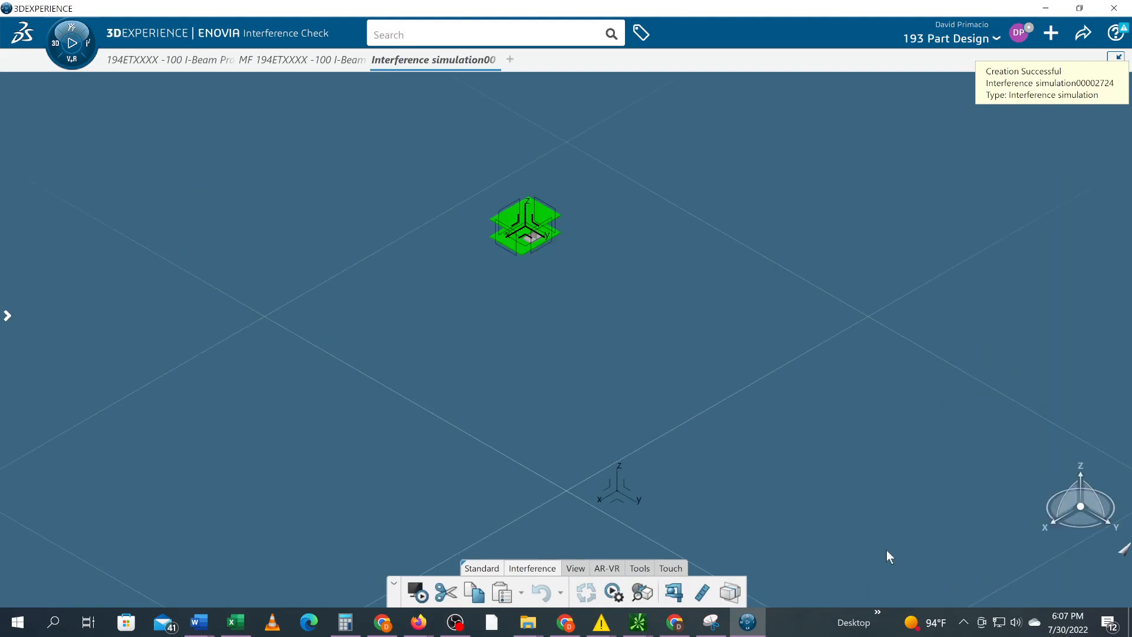
{"action": "middle_click_drag", "start_coordinate": [495, 383], "coordinate": [496, 471]}
- Check the contacts result in the interference simulation's tree and close the simulation without saving it
{"action": "mouse_move", "coordinate": [8, 307]}
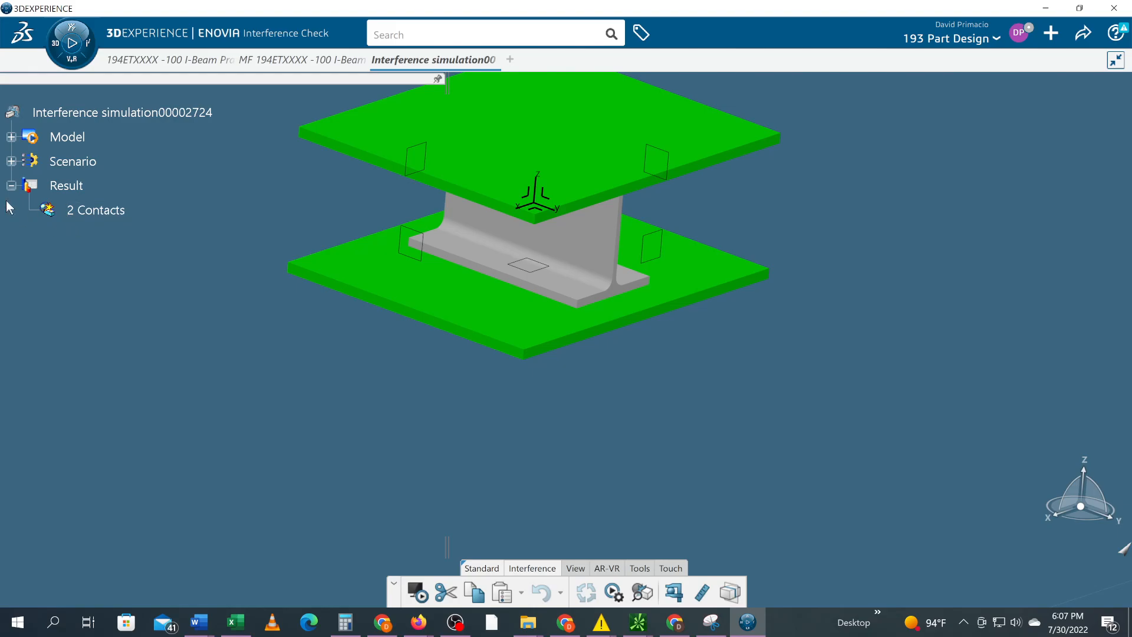
{"action": "left_click", "coordinate": [79, 211]}
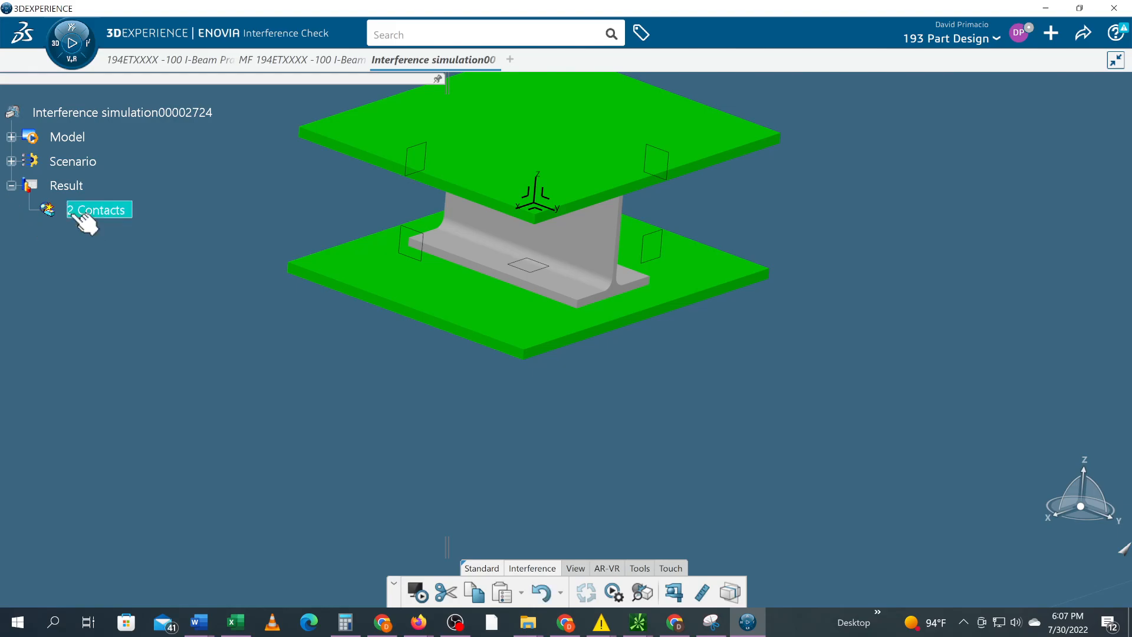
{"action": "middle_click_drag", "start_coordinate": [373, 397], "coordinate": [454, 445]}
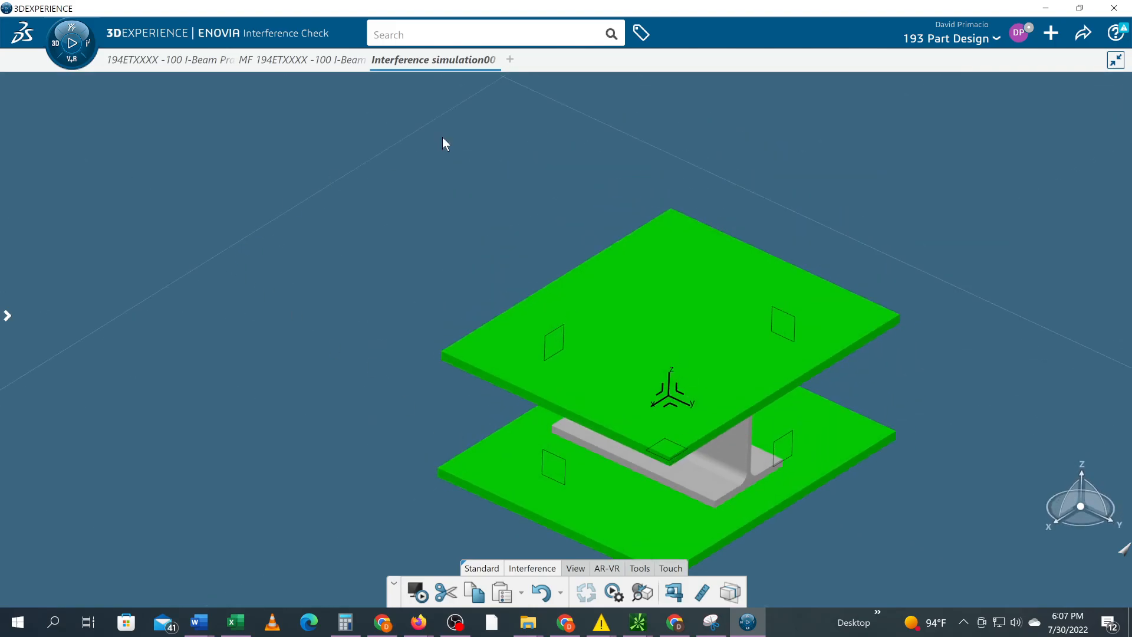
{"action": "left_click", "coordinate": [493, 60]}
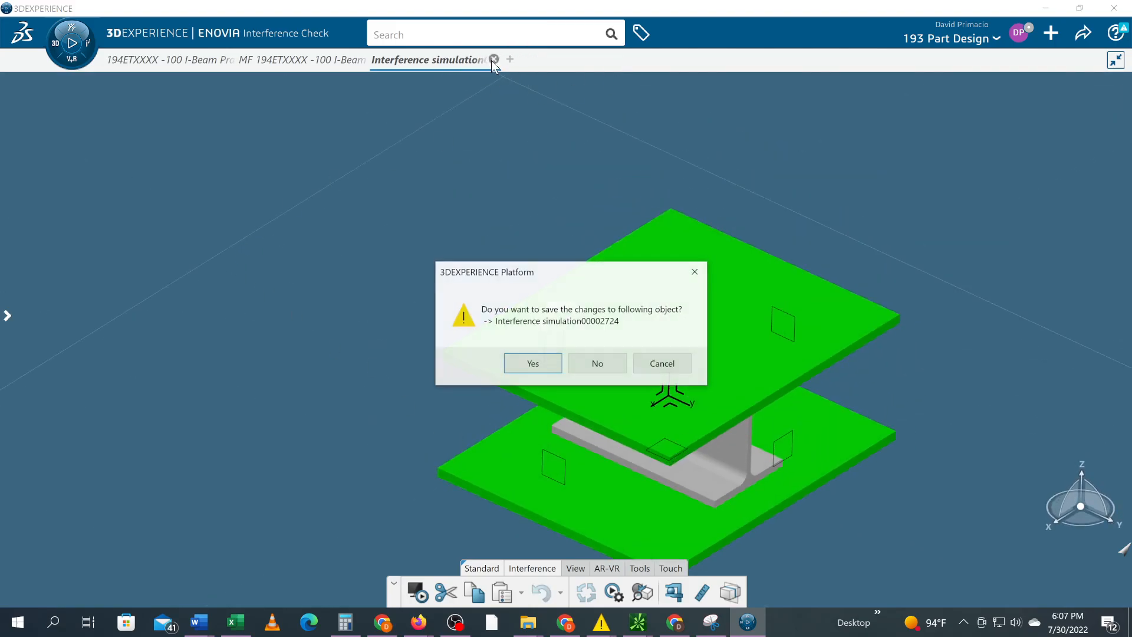
{"action": "left_click", "coordinate": [594, 362]}
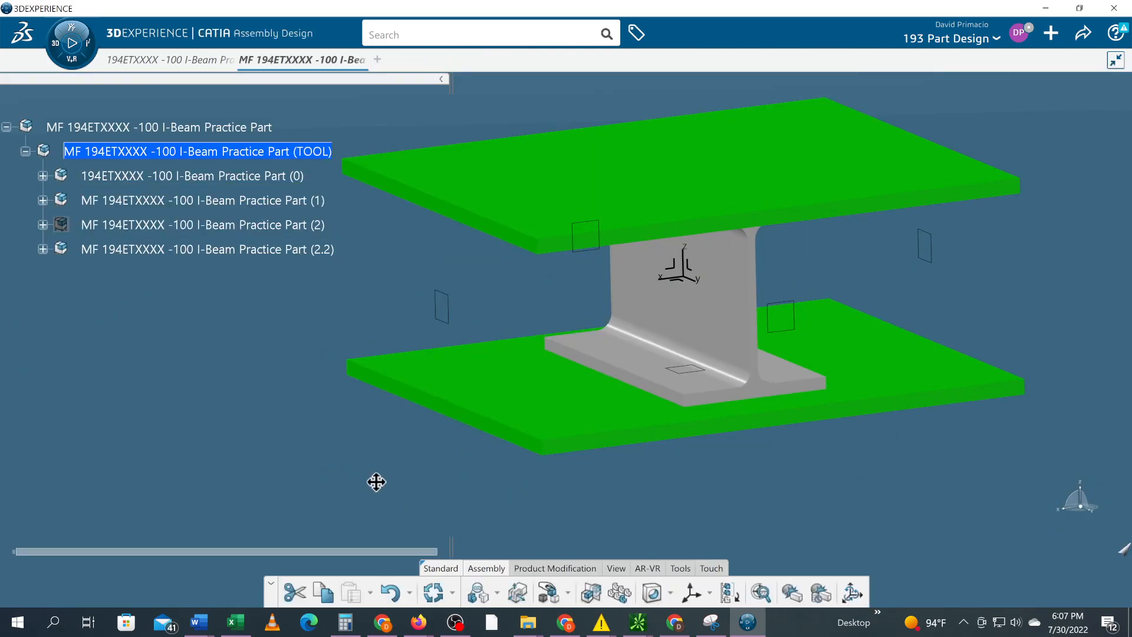
{"action": "middle_click_drag", "start_coordinate": [374, 480], "coordinate": [468, 493]}
{"action": "middle_click_drag", "start_coordinate": [917, 468], "coordinate": [804, 486]}
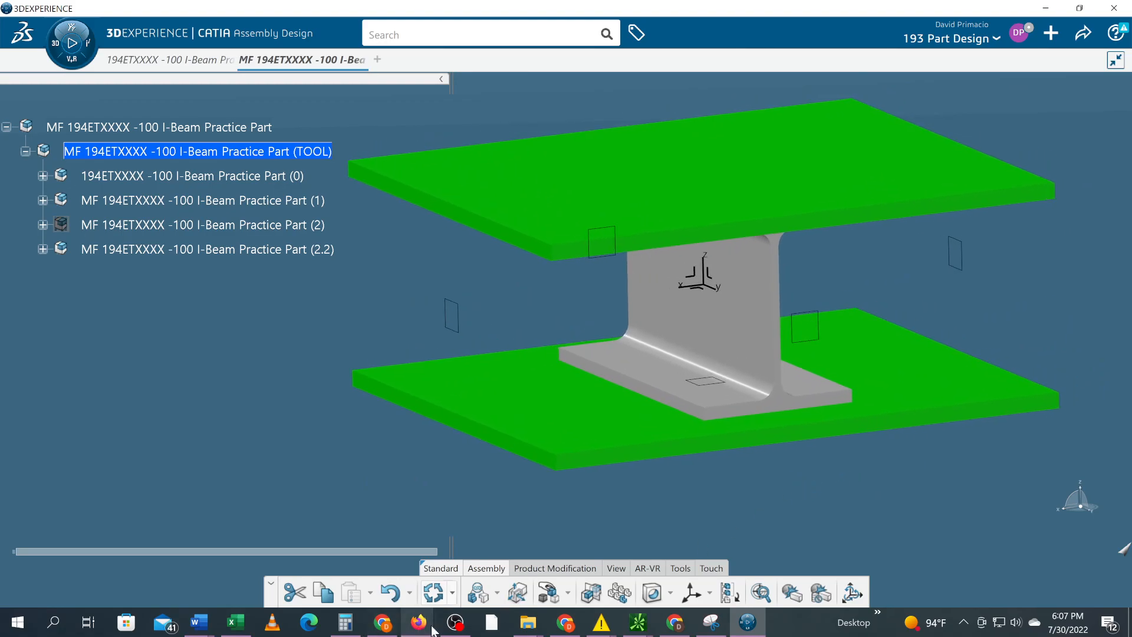
{"action": "left_click", "coordinate": [455, 622]}
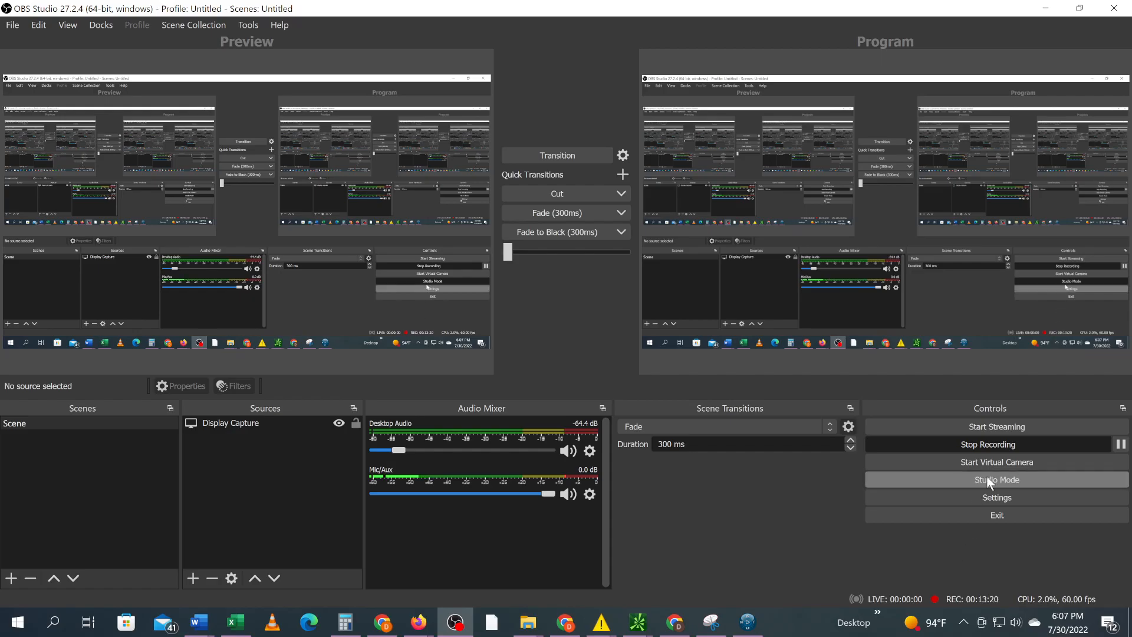